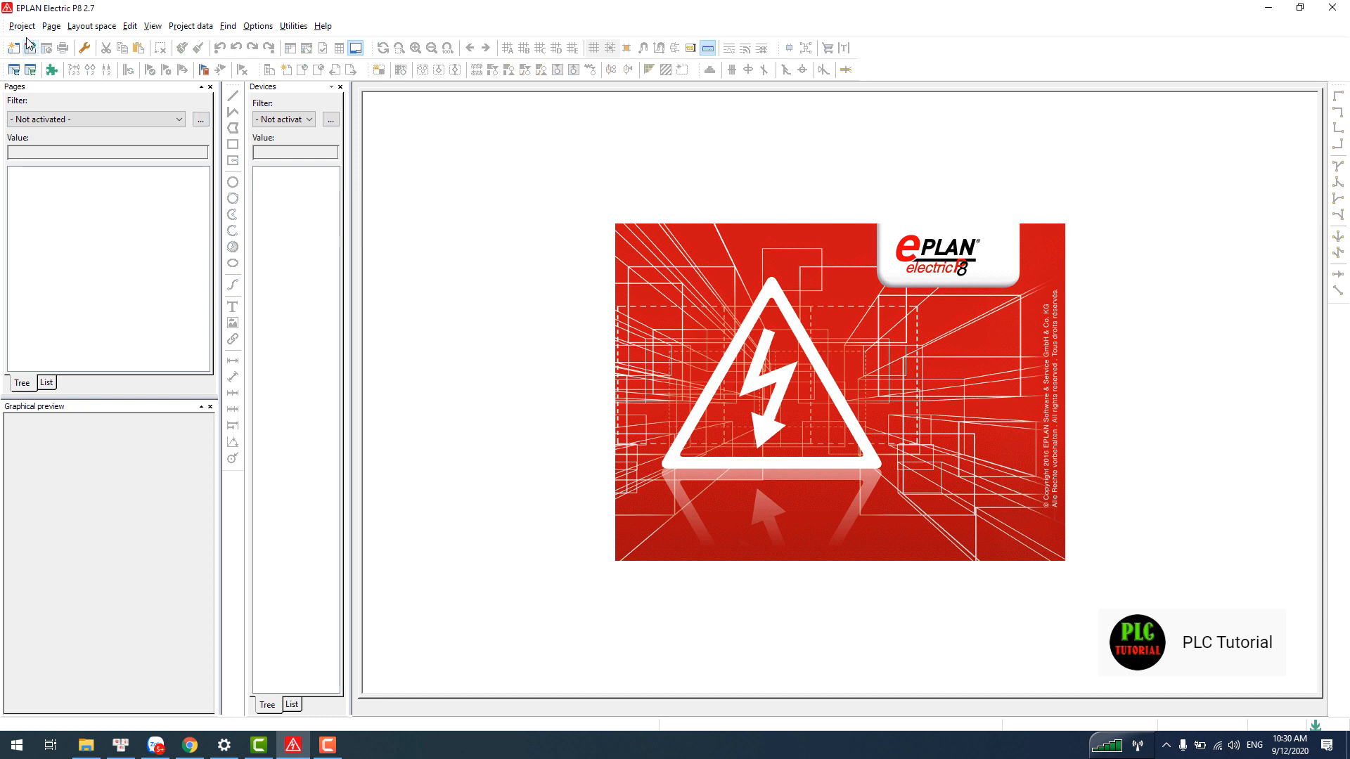
- Start a new project and name it DEMO PROJECT
click(23, 27)
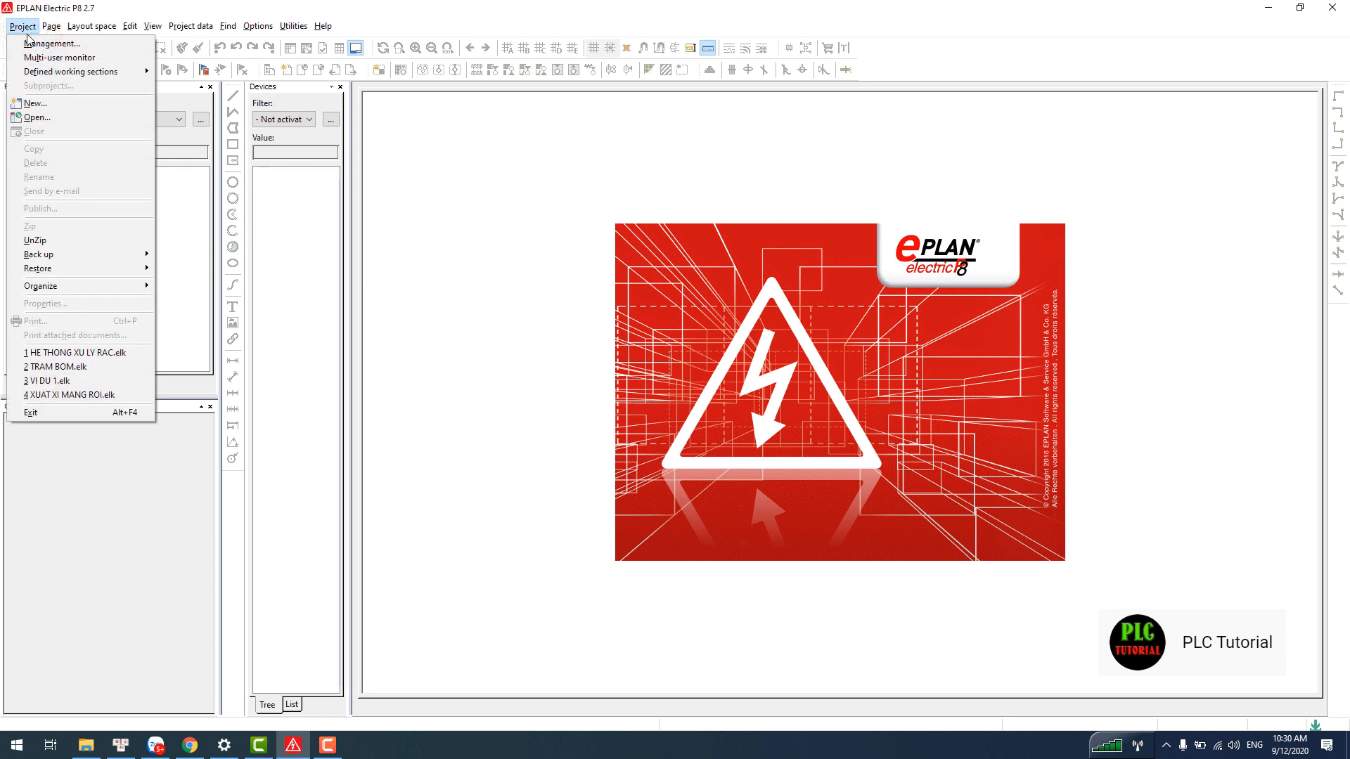
click(47, 105)
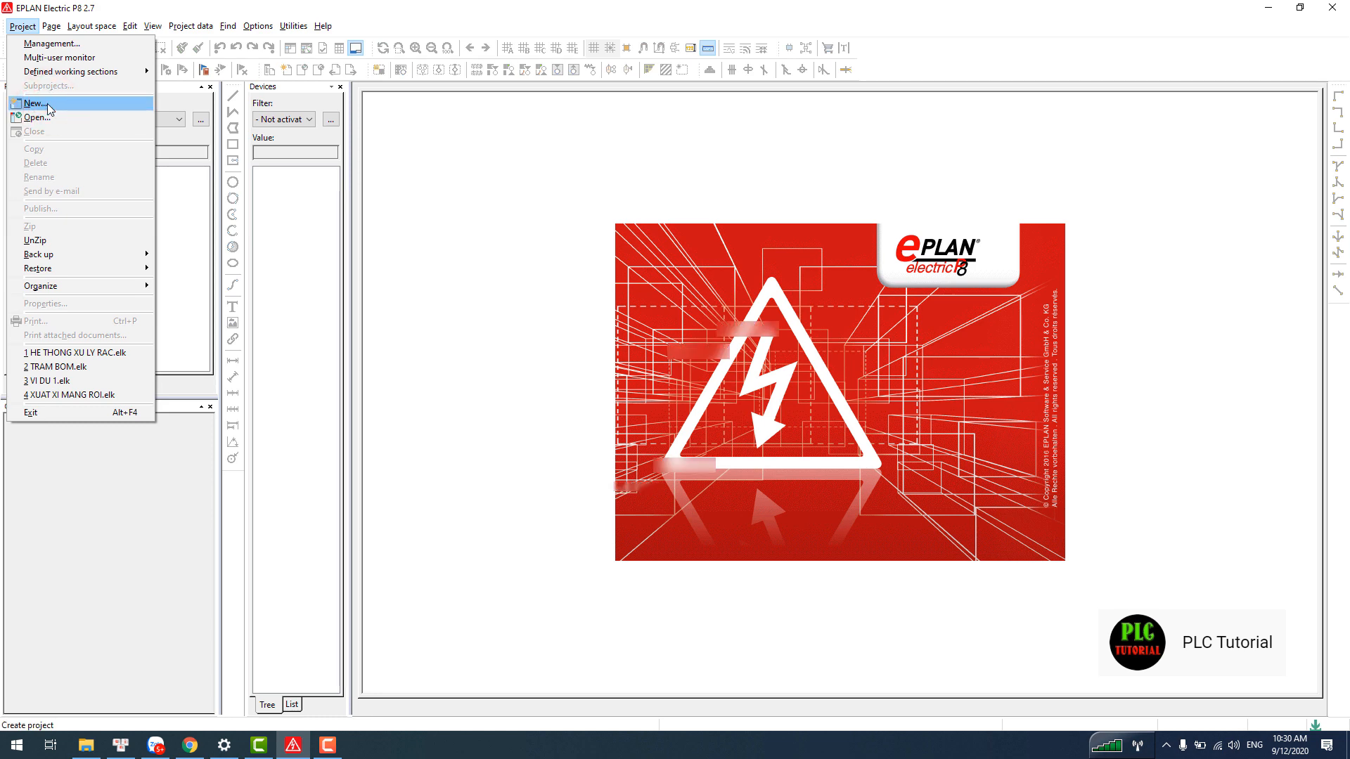
click(714, 310)
key(BackSpace)
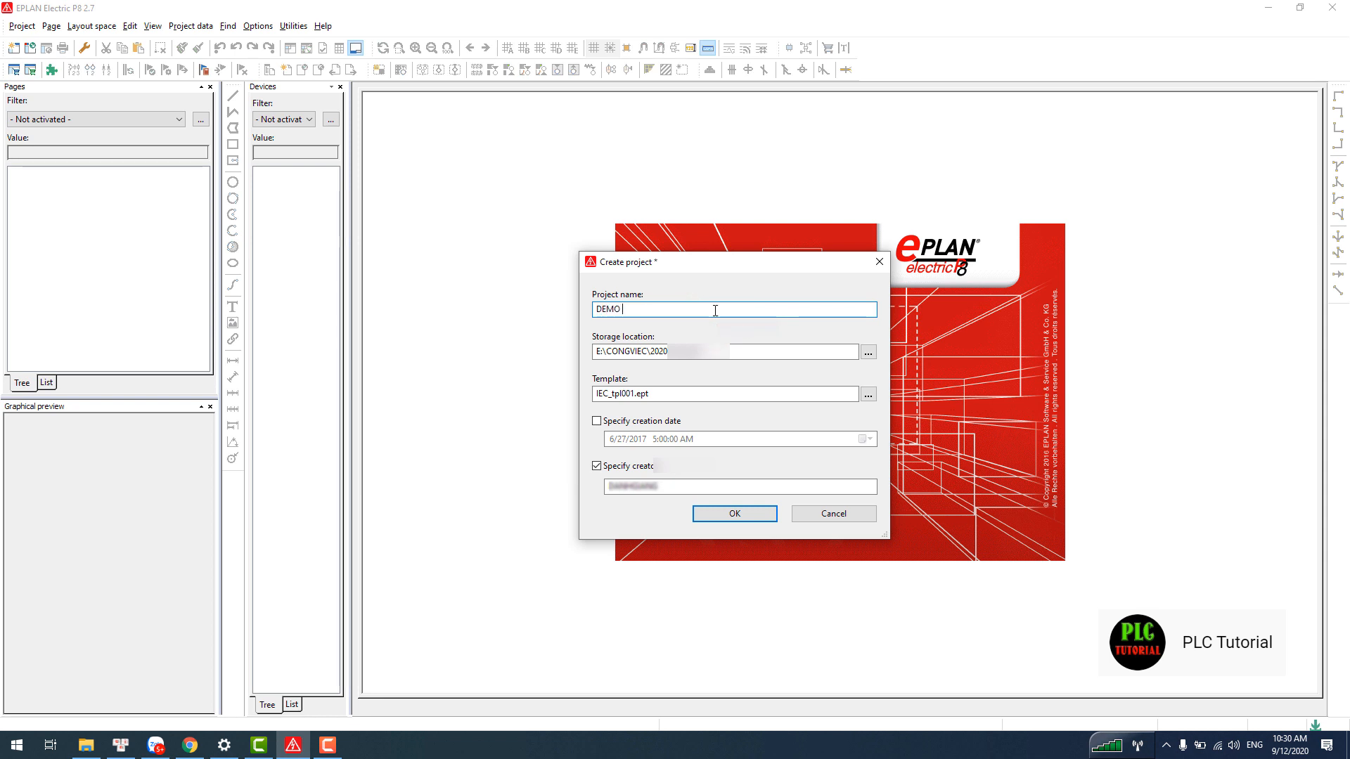
text(DEMO PROJECT)
key(Tab)
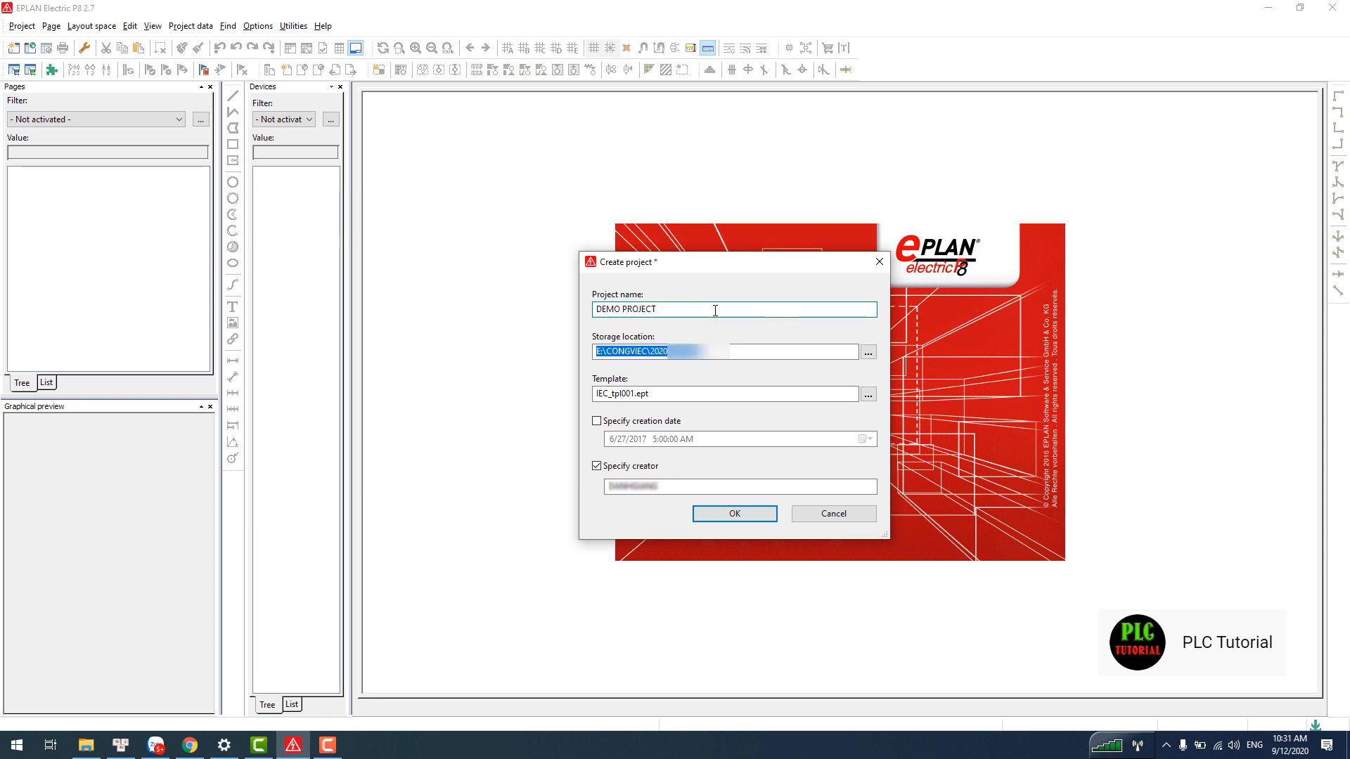
- Replace the project's storage location with the Desktop folder under This PC
key(BackSpace)
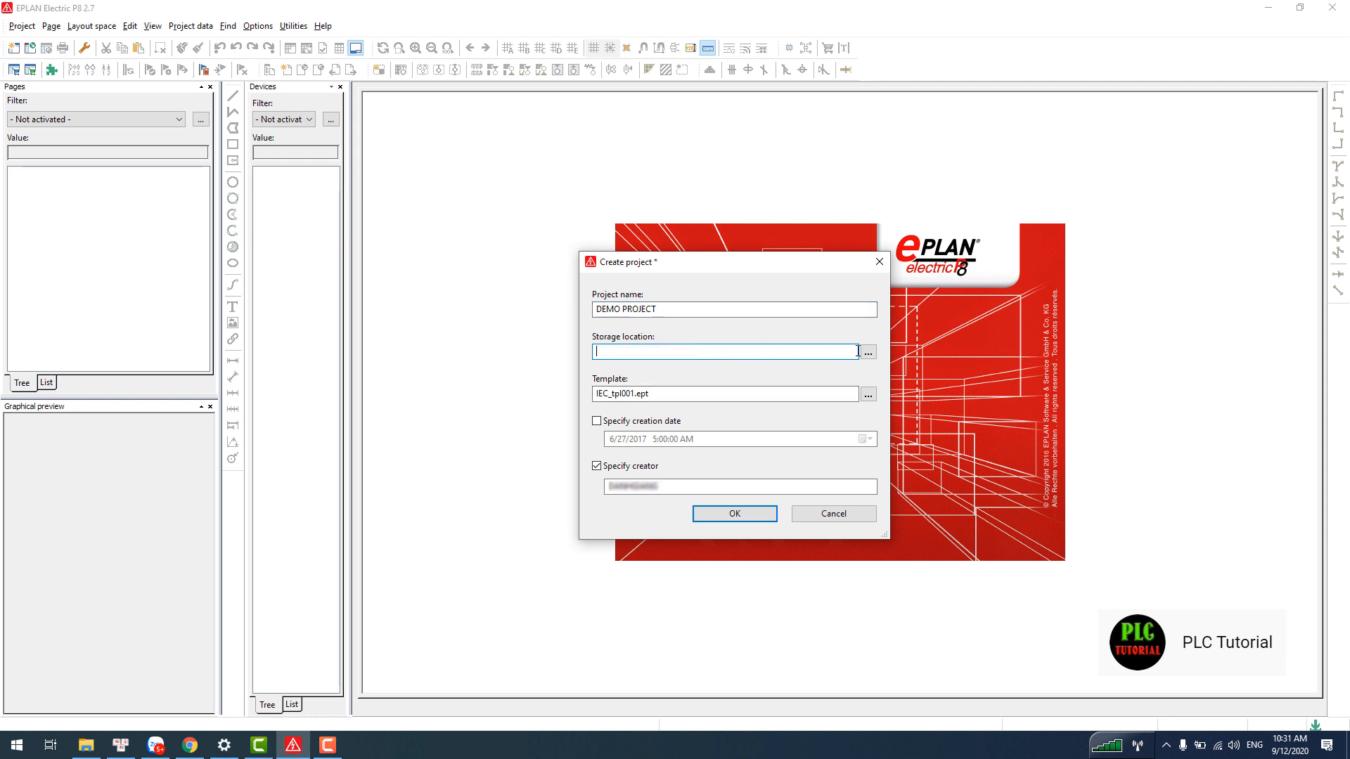
click(766, 349)
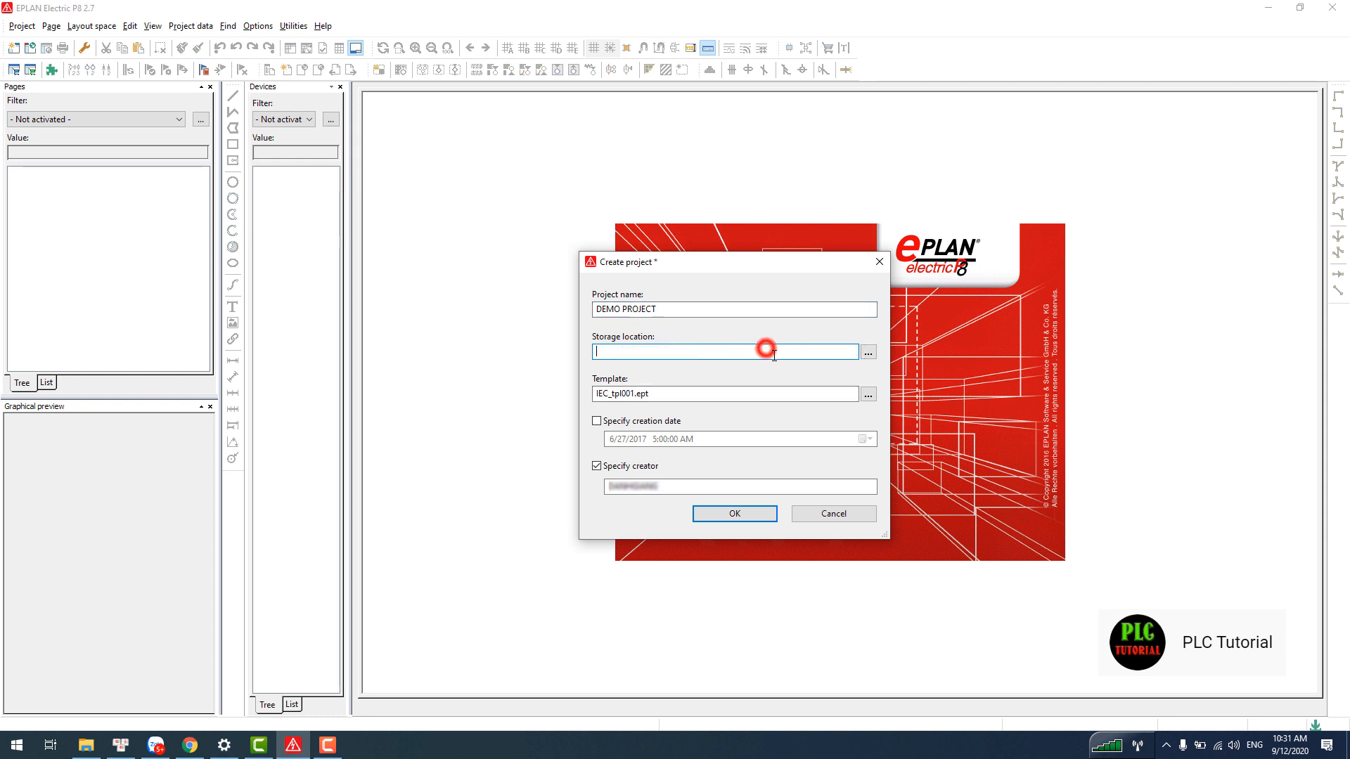
click(868, 353)
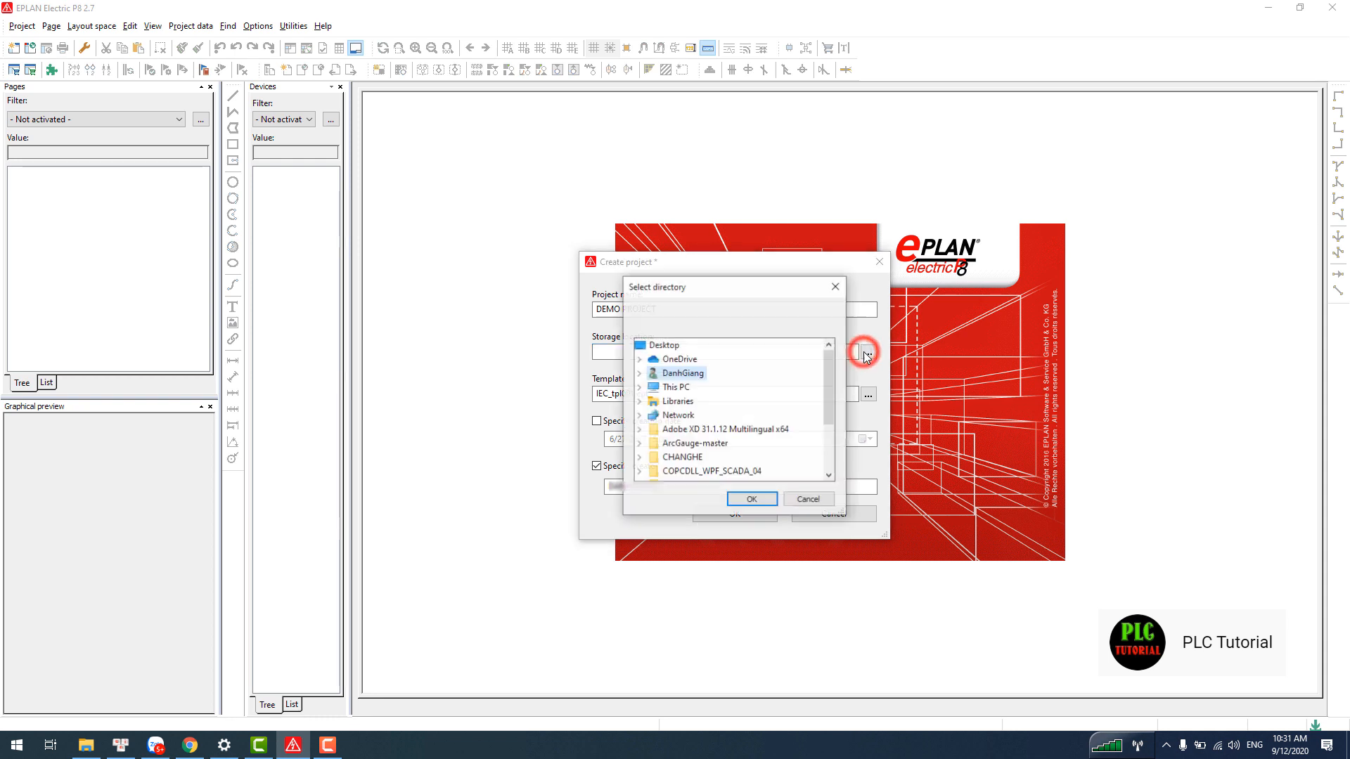
click(641, 387)
scroll(728, 450, down, 1)
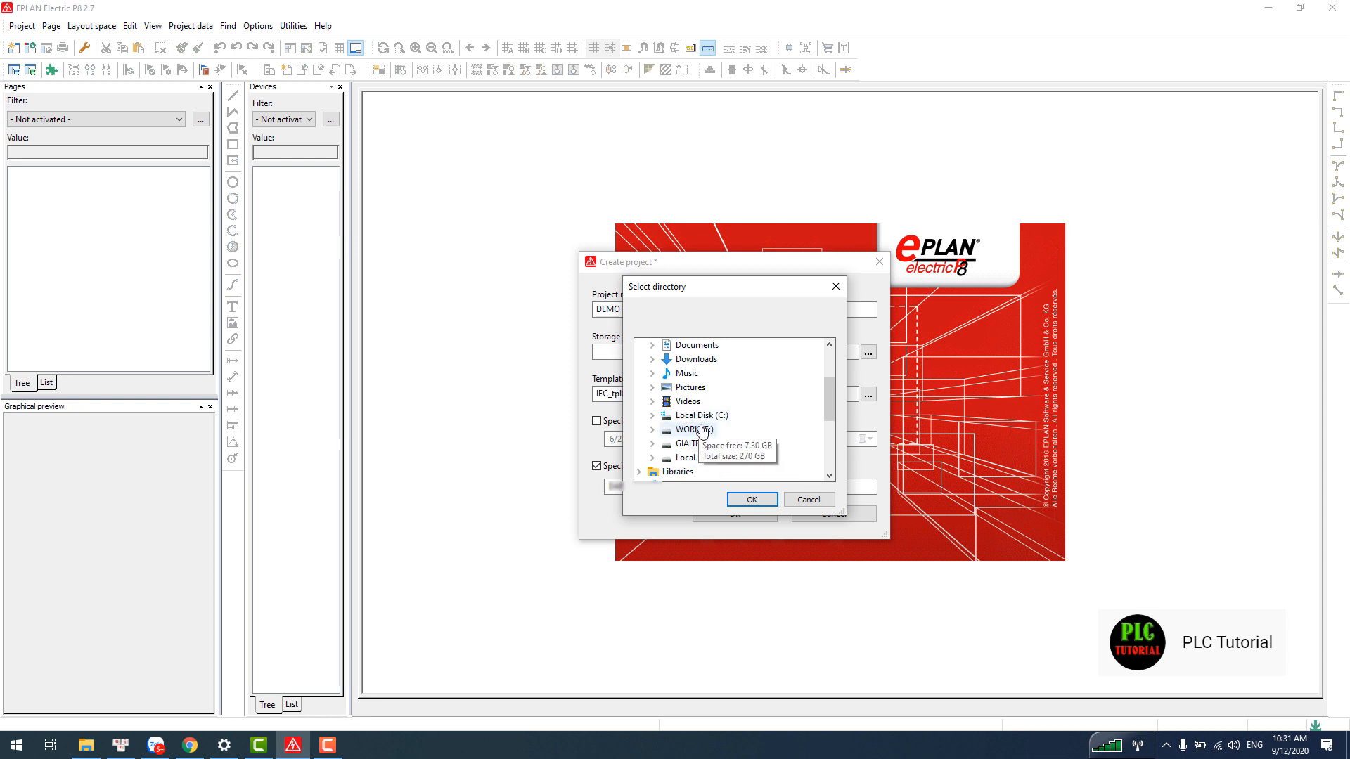
scroll(700, 450, down, 2)
scroll(699, 443, up, 2)
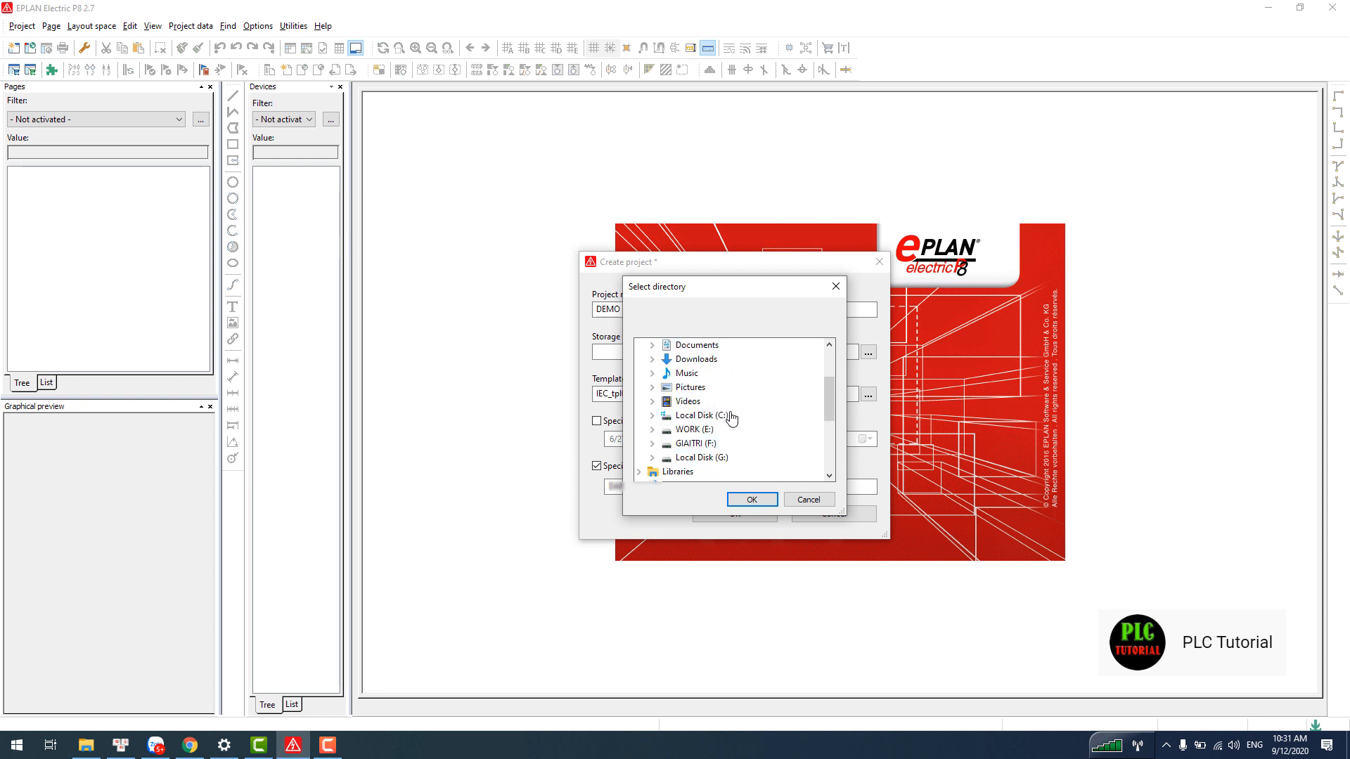
double_click(695, 430)
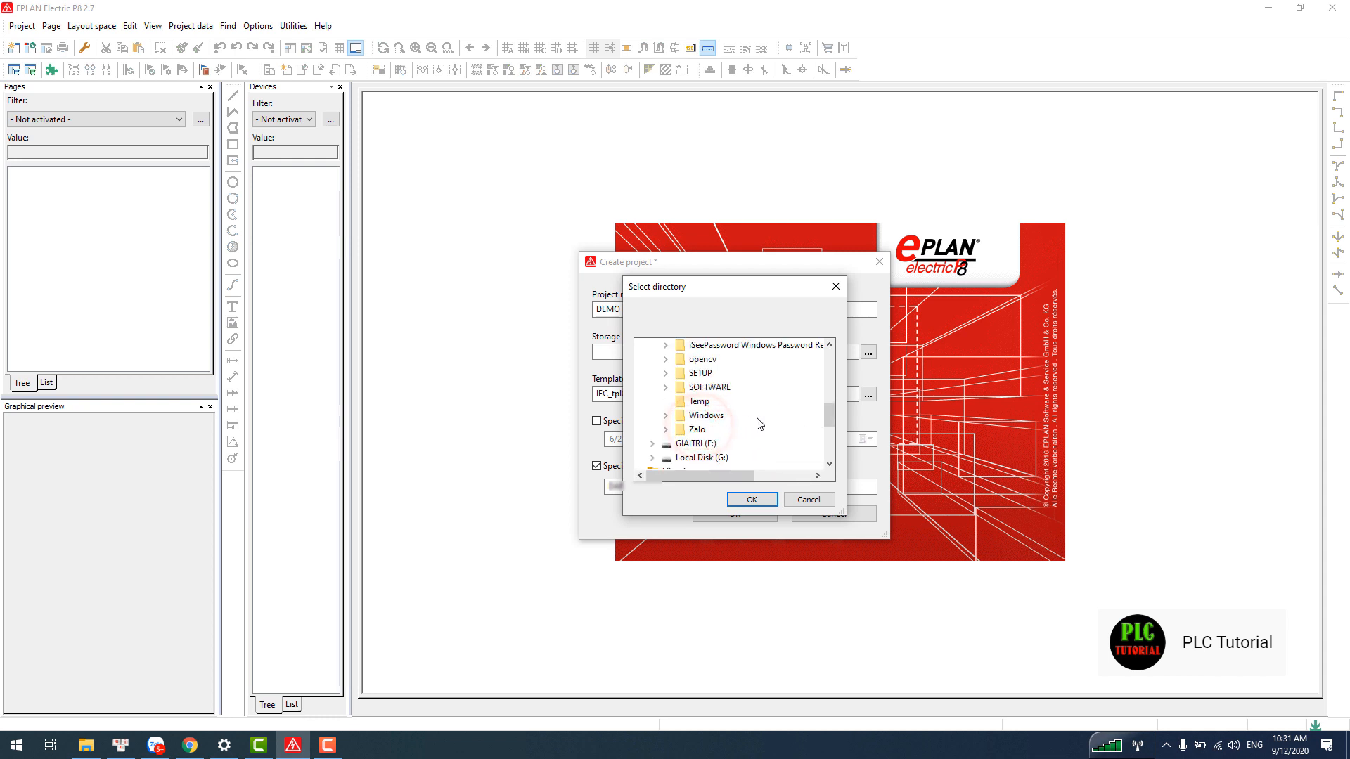
scroll(759, 424, up, 1)
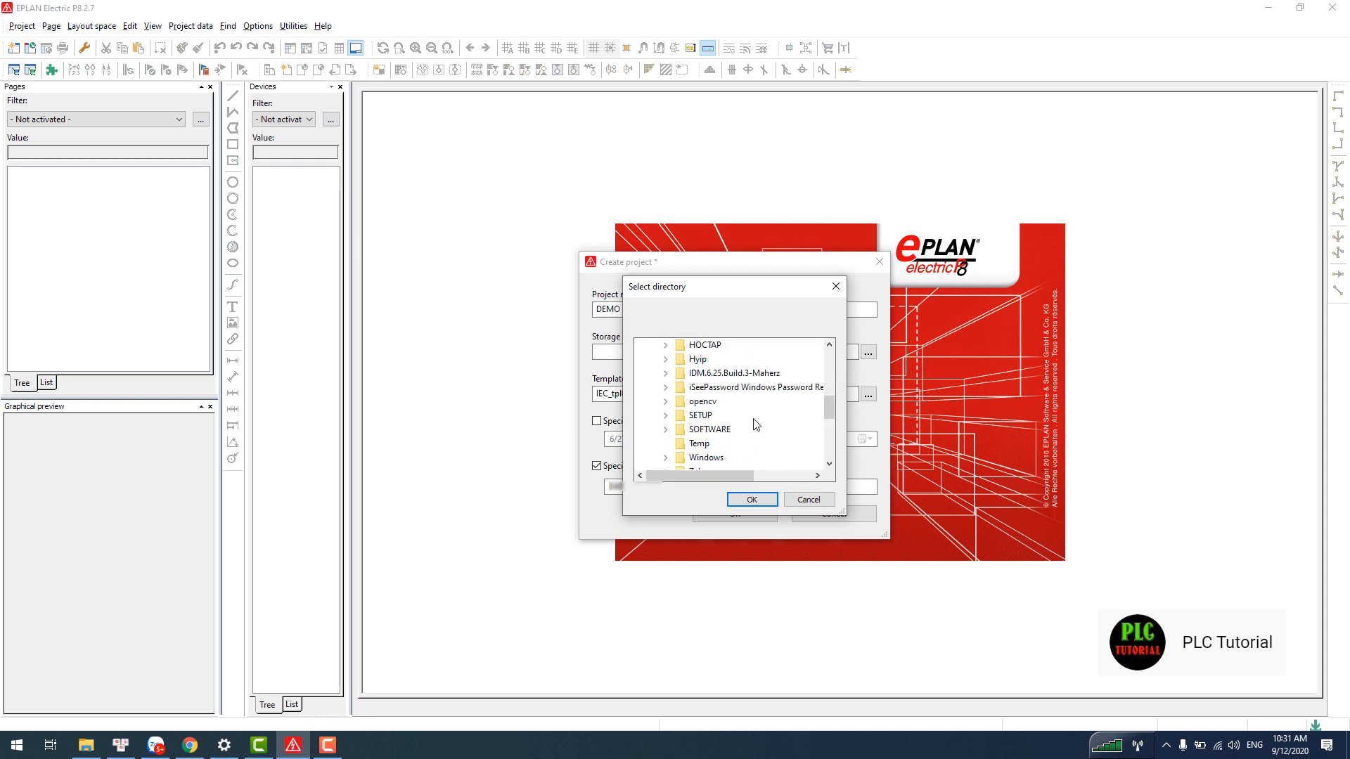
scroll(753, 424, up, 3)
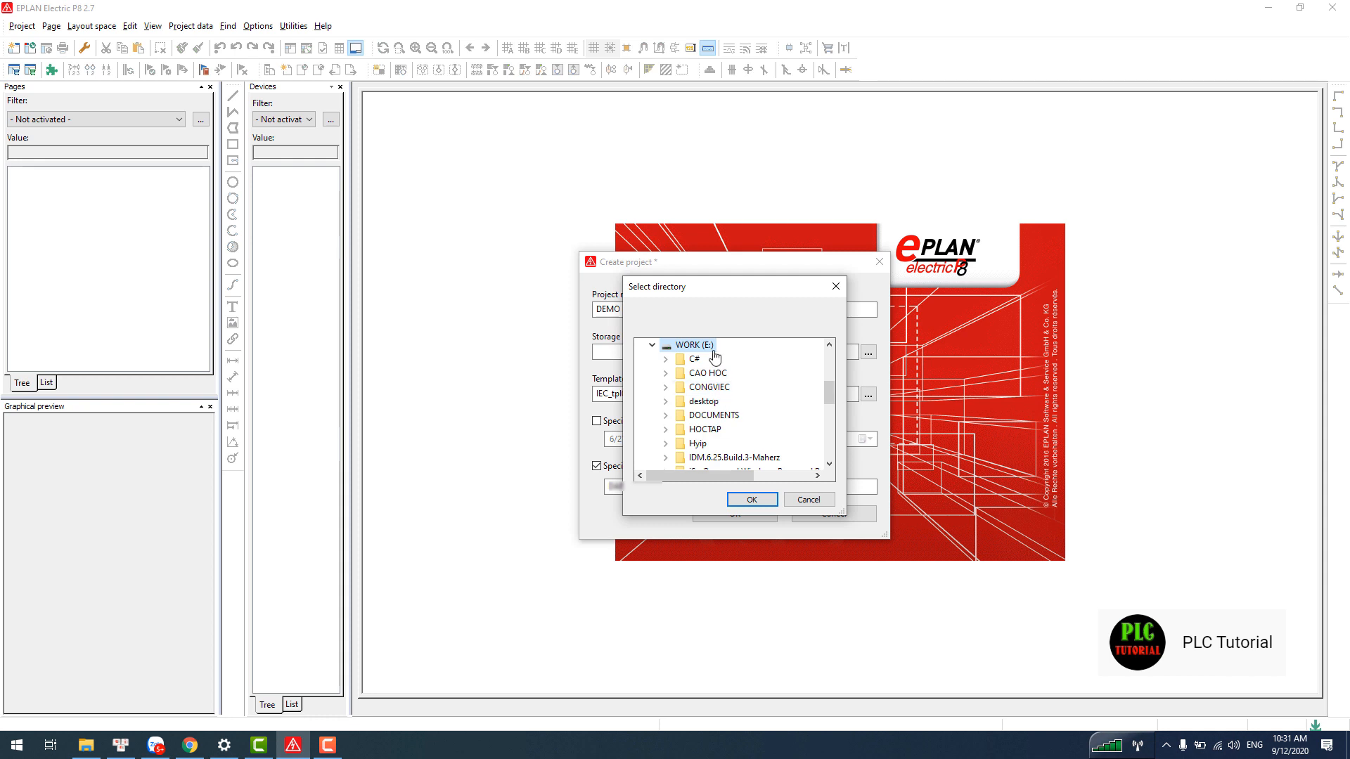
scroll(748, 409, down, 4)
scroll(750, 401, up, 6)
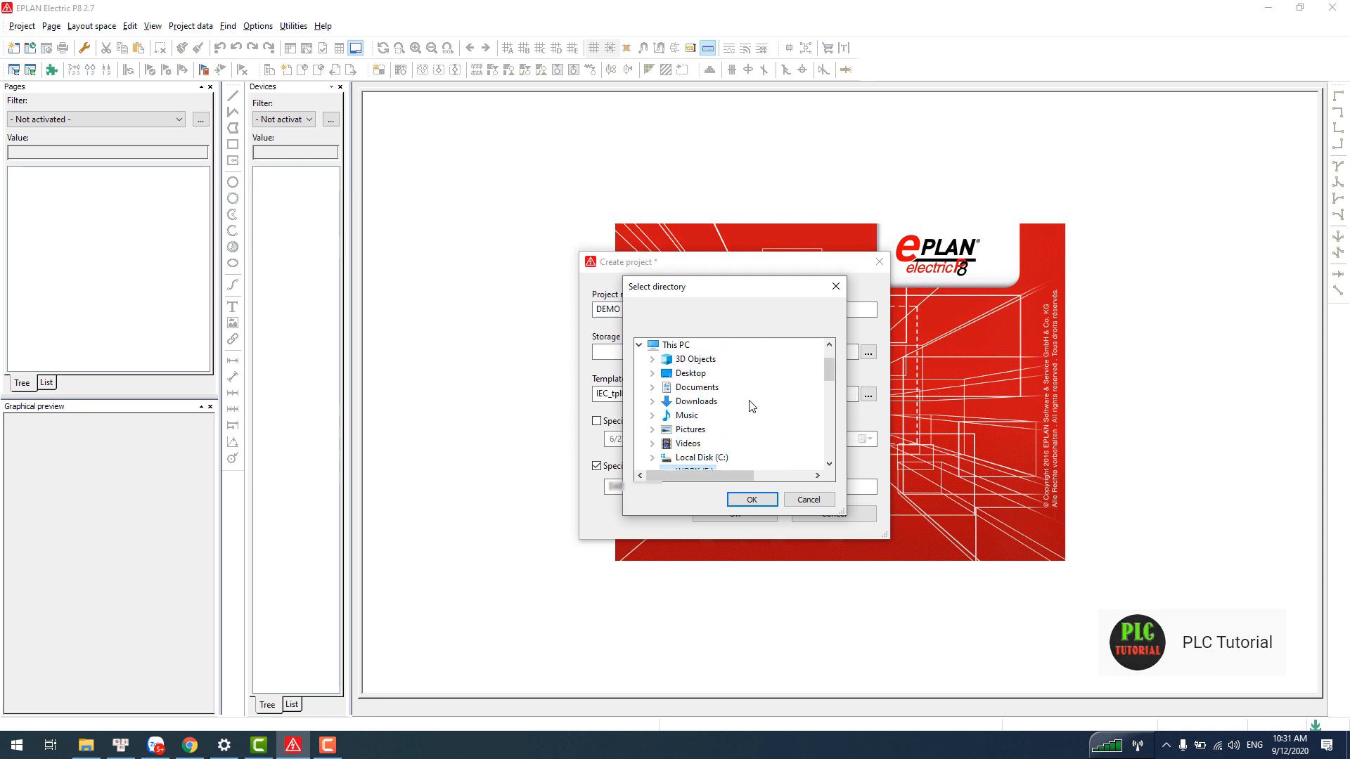
click(693, 375)
scroll(740, 426, down, 1)
scroll(741, 427, up, 1)
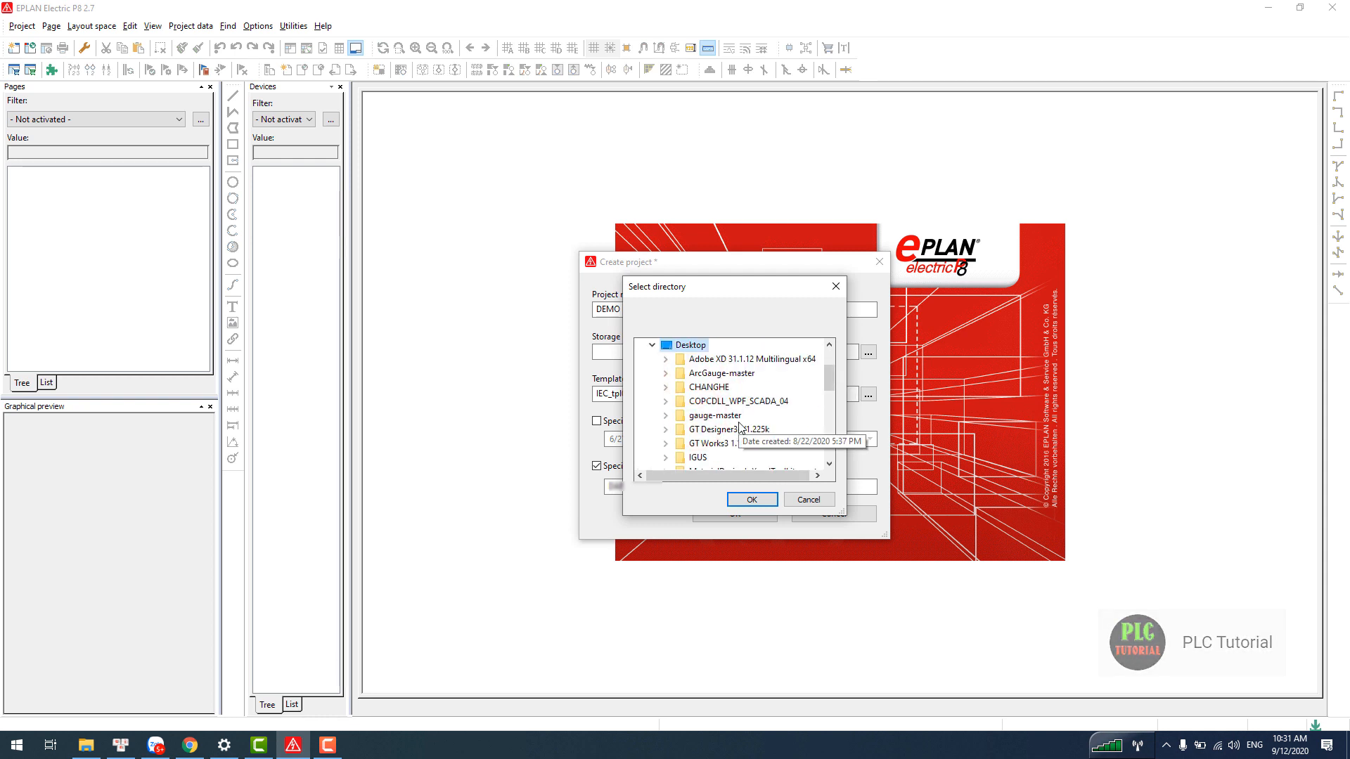
click(752, 500)
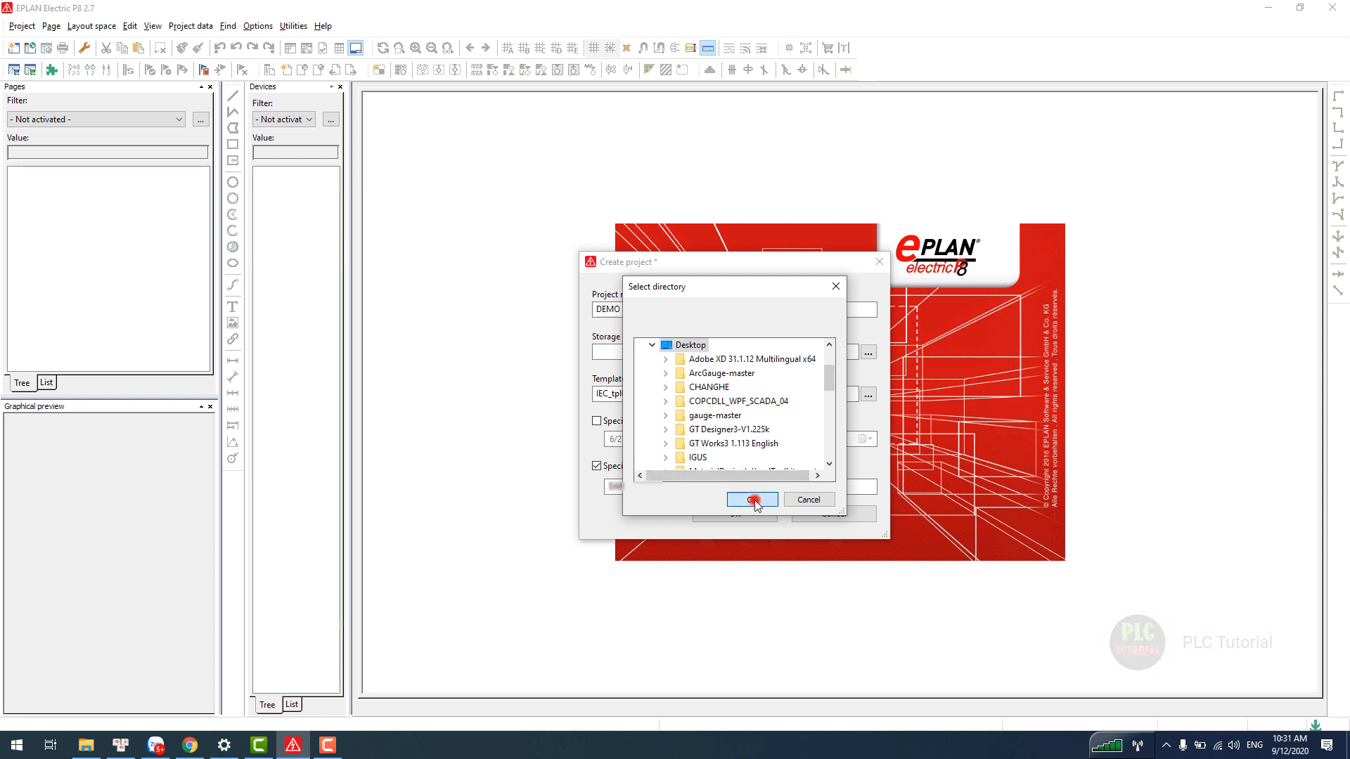
- Browse the available project templates and examine the descriptions of IEC_tpl003, IEC_tpl003_sample_project, Inch Template, NFPA_tpl001 and Num_tpl001
click(707, 395)
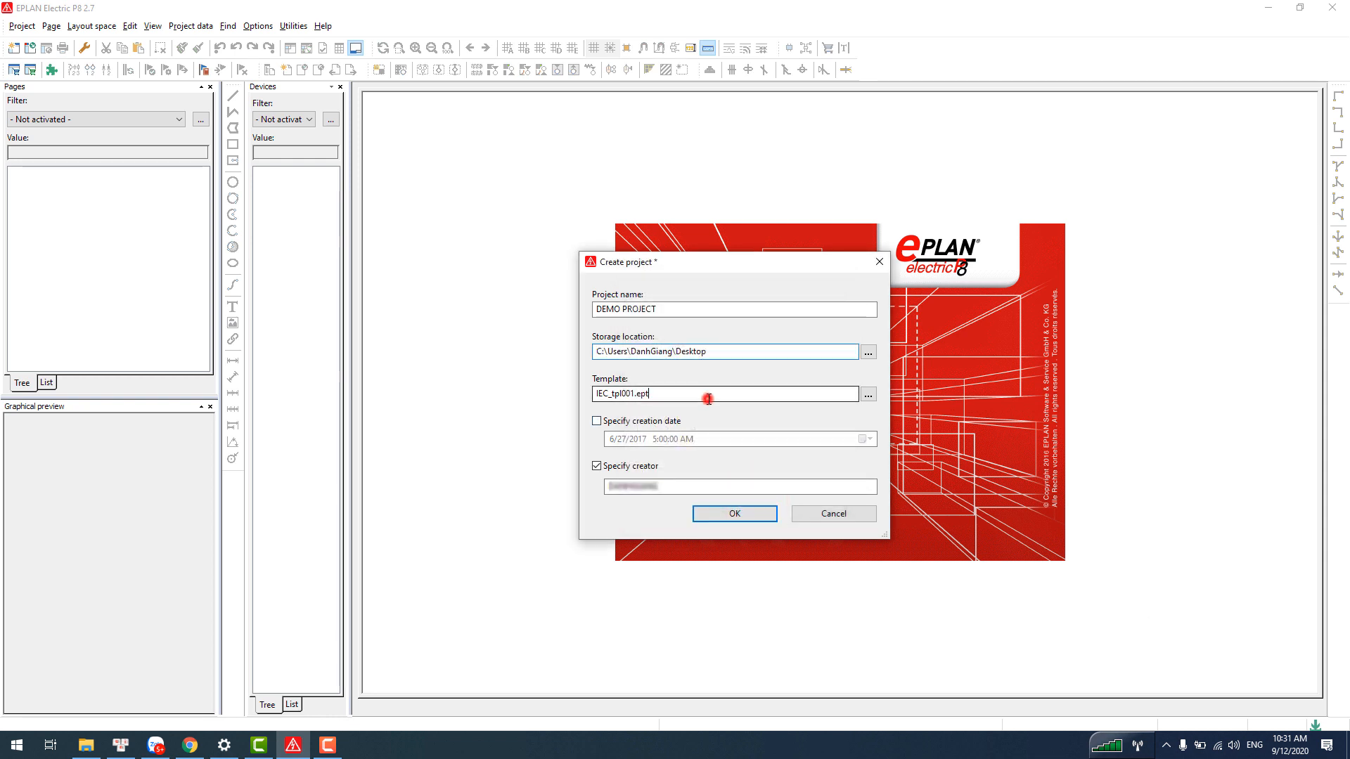
drag(663, 393, 533, 390)
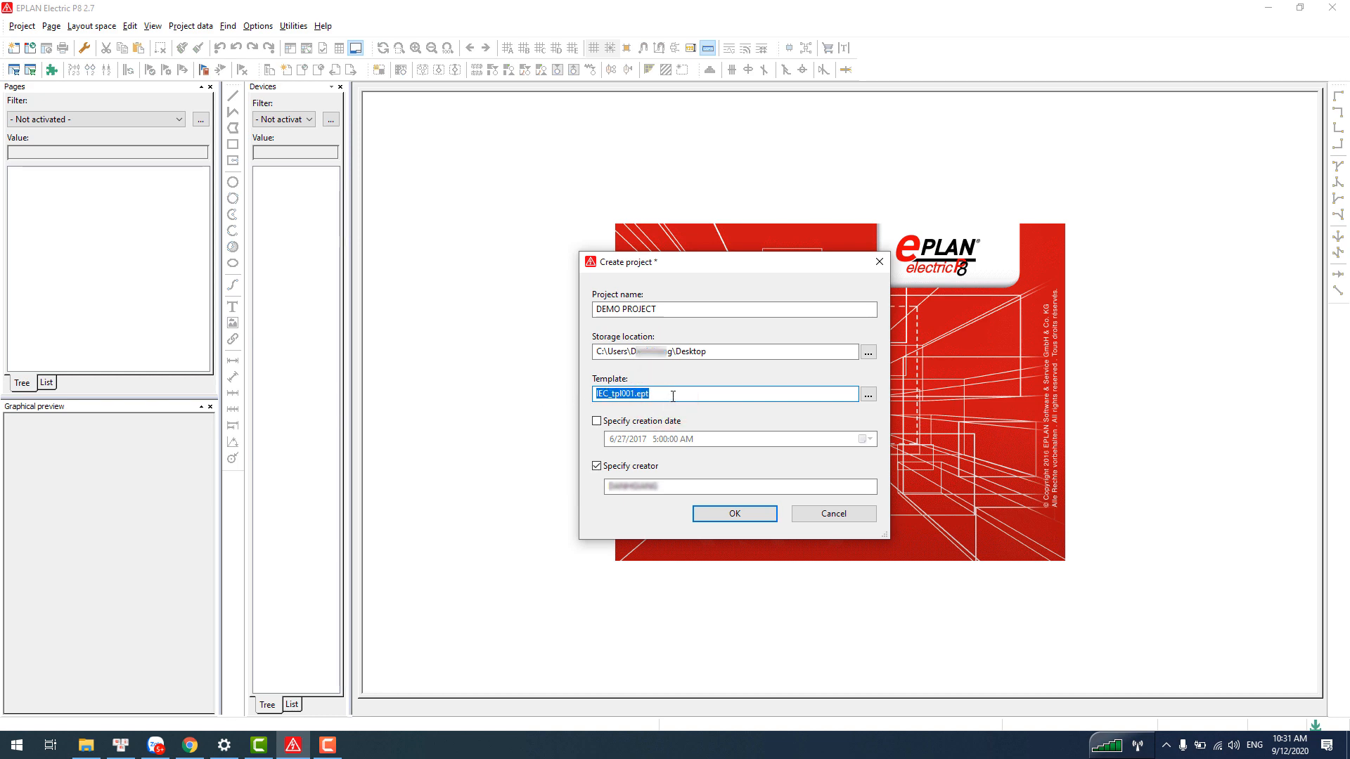
click(673, 396)
click(868, 395)
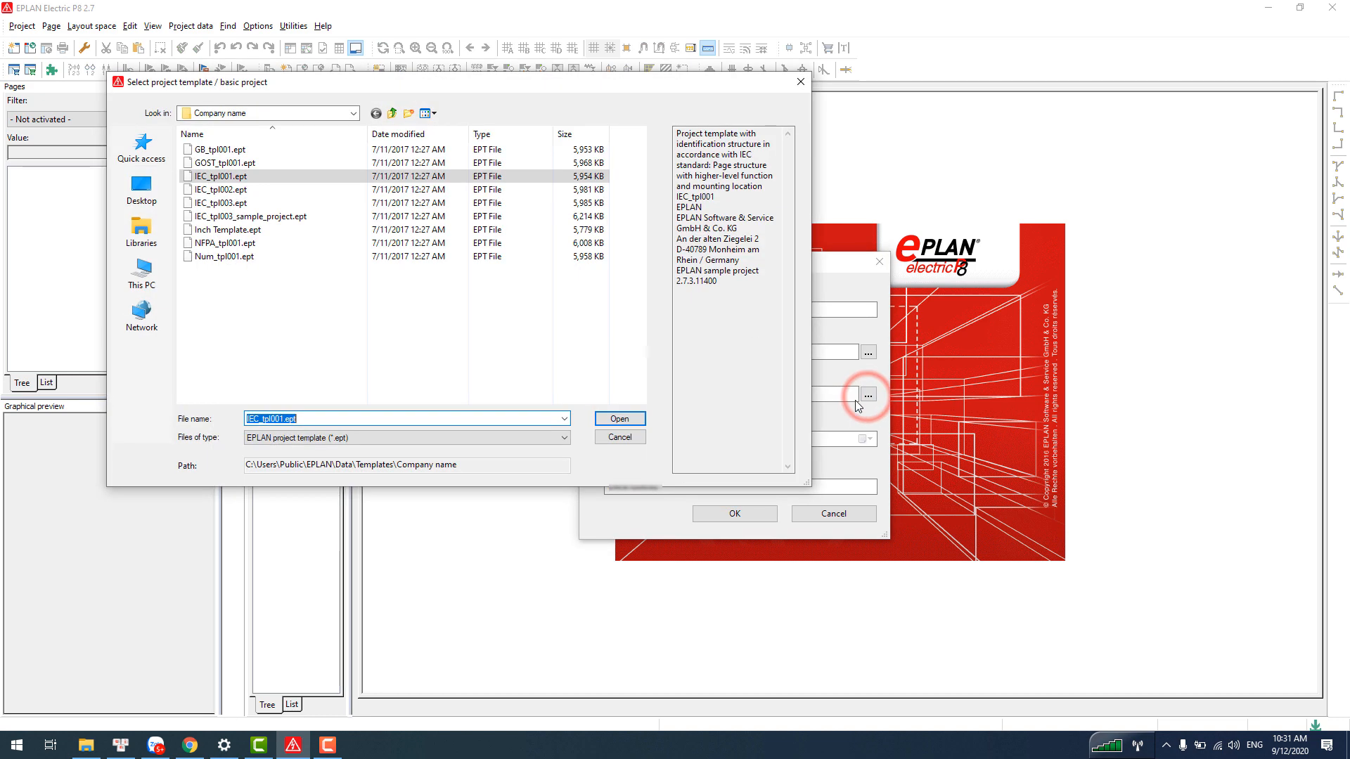
drag(398, 88, 907, 154)
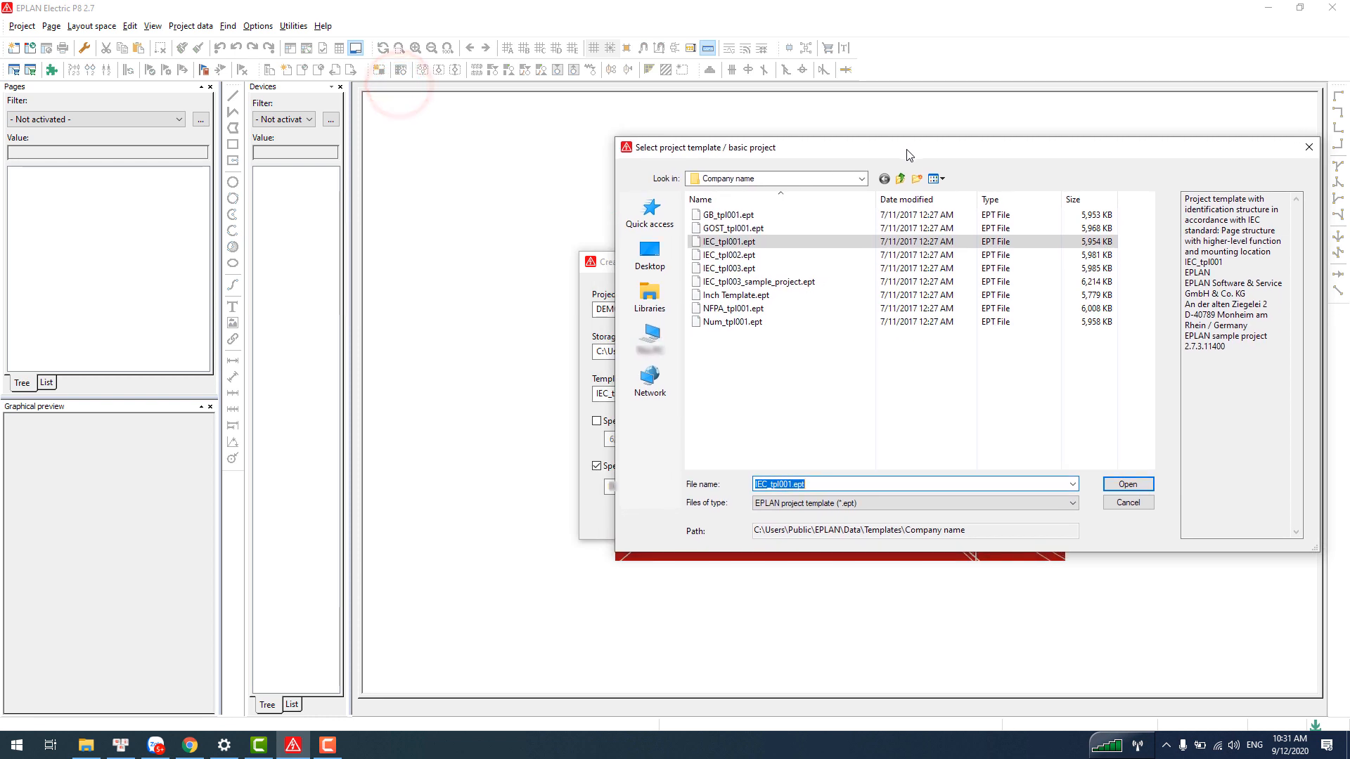
click(730, 268)
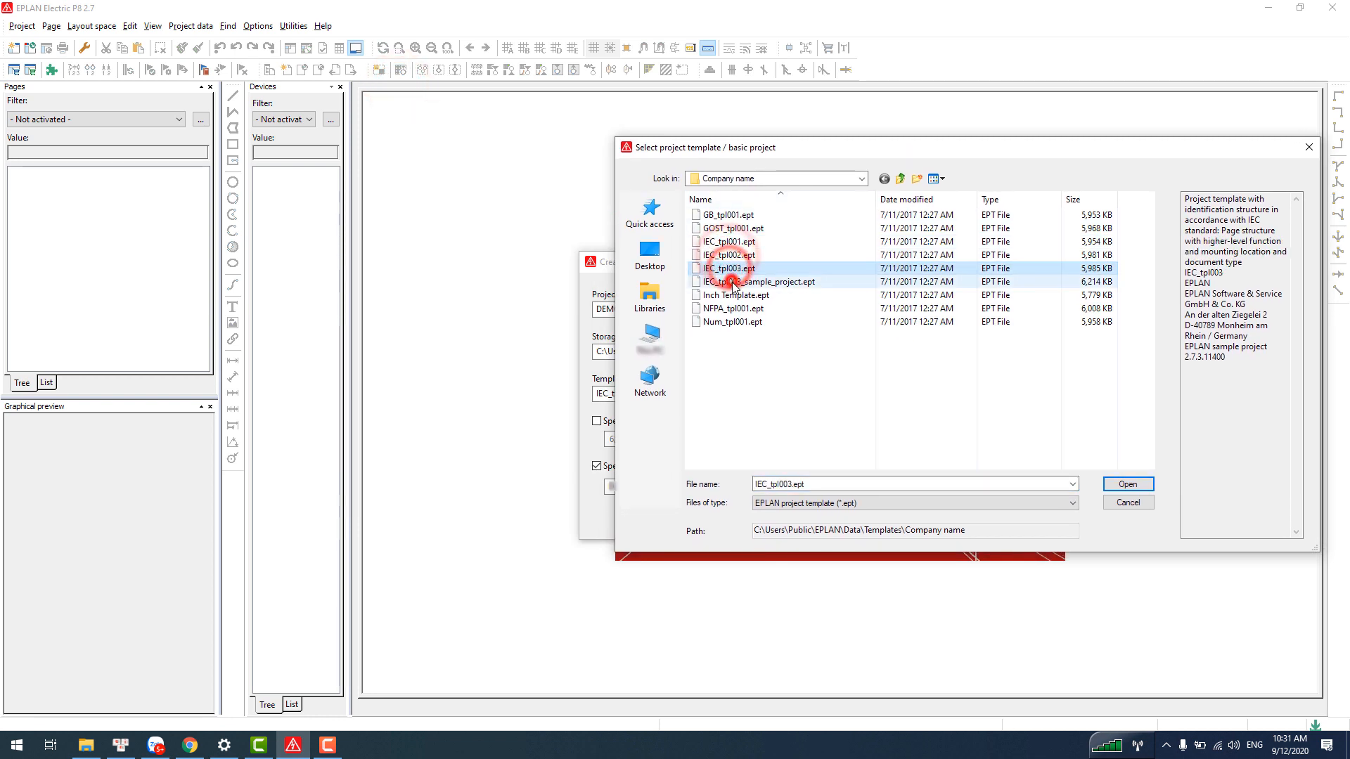
click(732, 283)
click(734, 296)
click(735, 309)
click(736, 322)
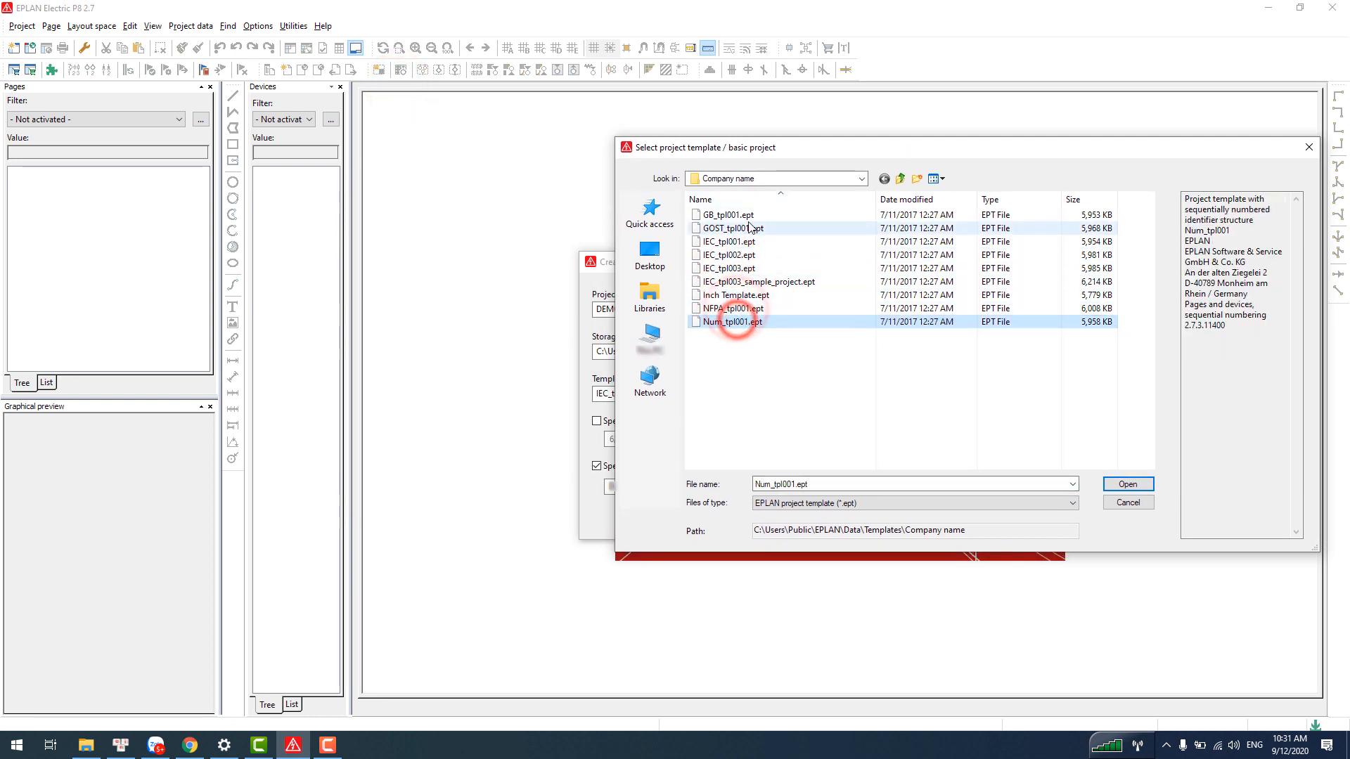
- Review the description of IEC_tpl001.ept and choose it as the project template
click(750, 240)
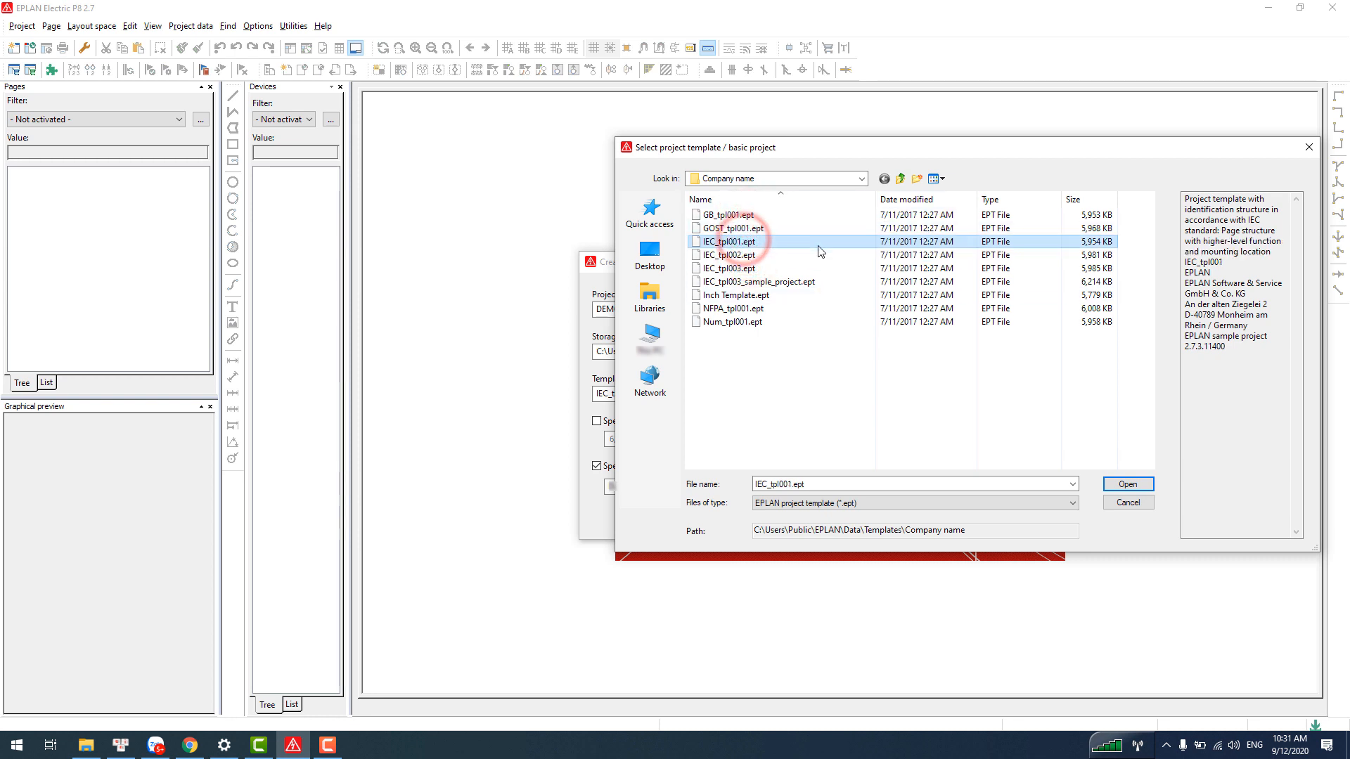
drag(1187, 199, 1259, 353)
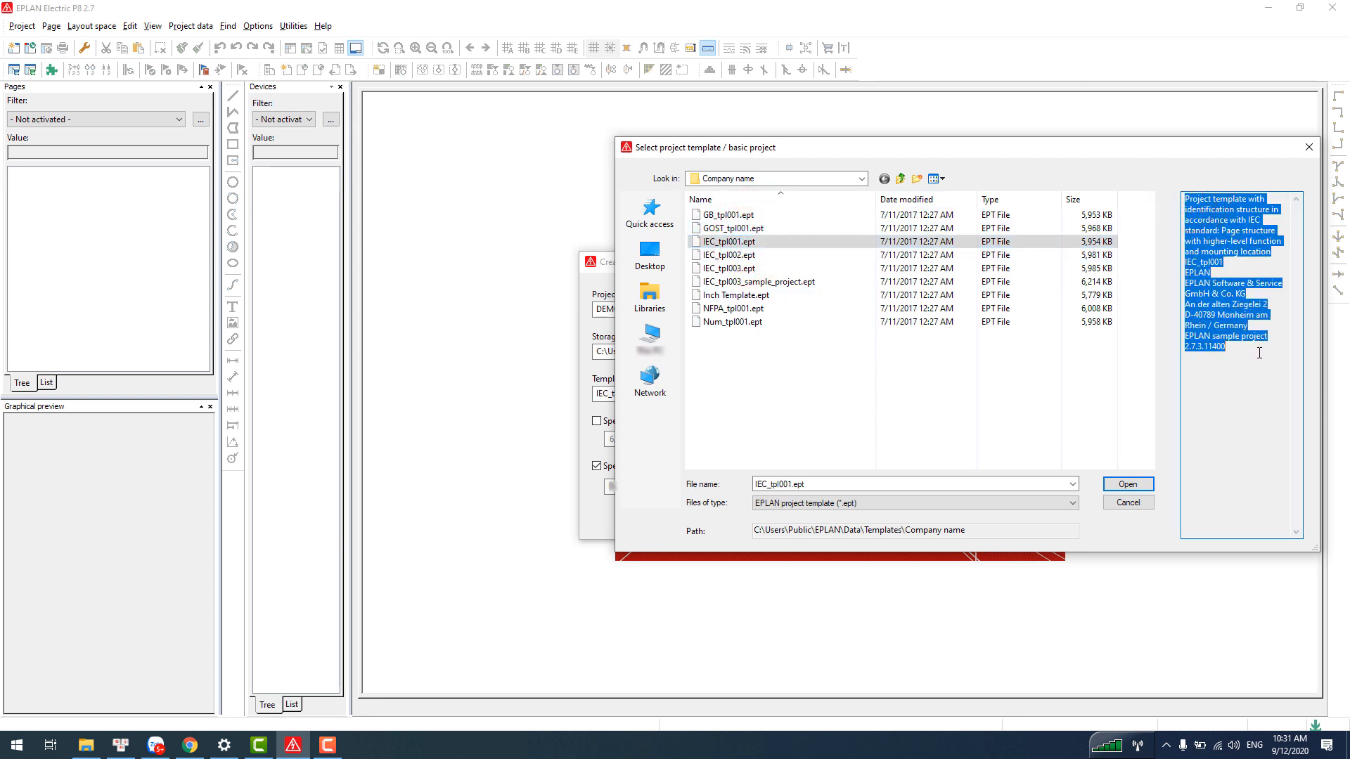
click(1259, 351)
double_click(1249, 220)
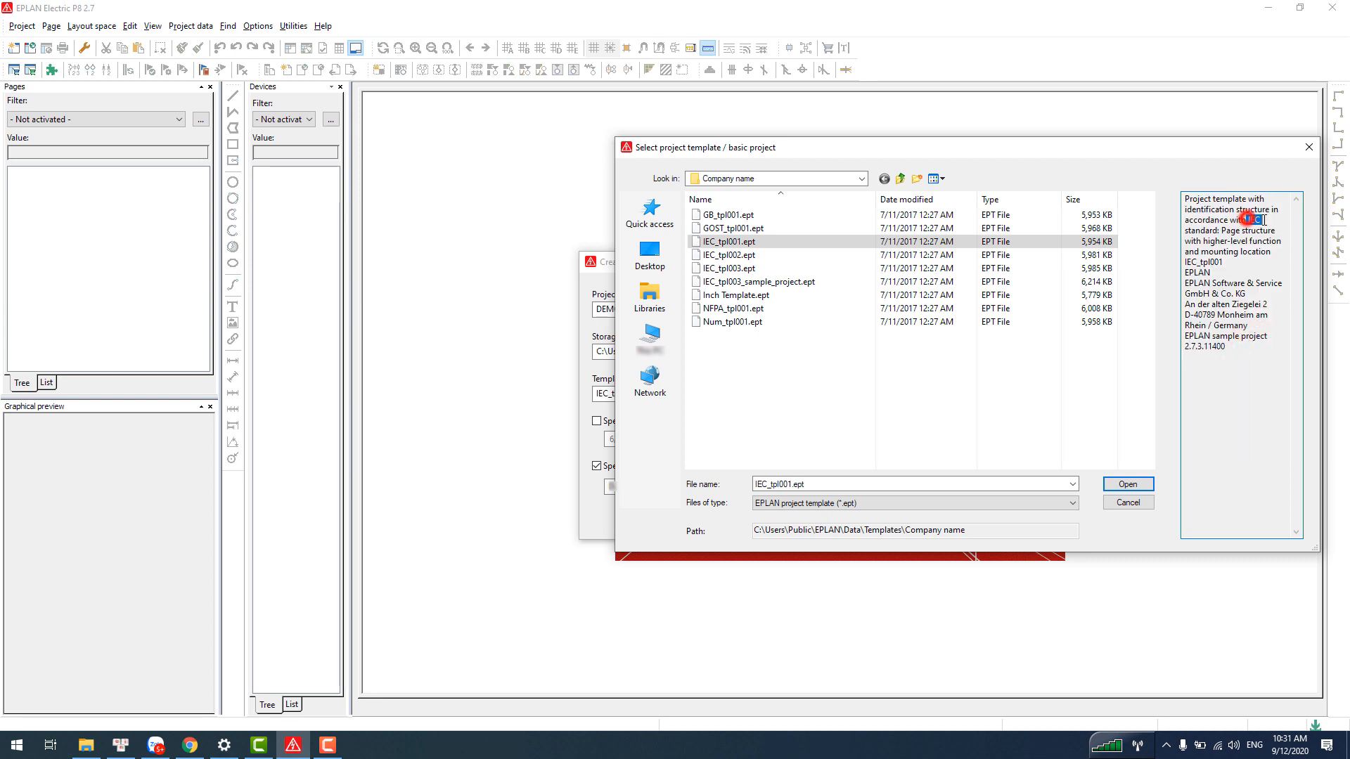
drag(1263, 220, 1220, 231)
double_click(731, 242)
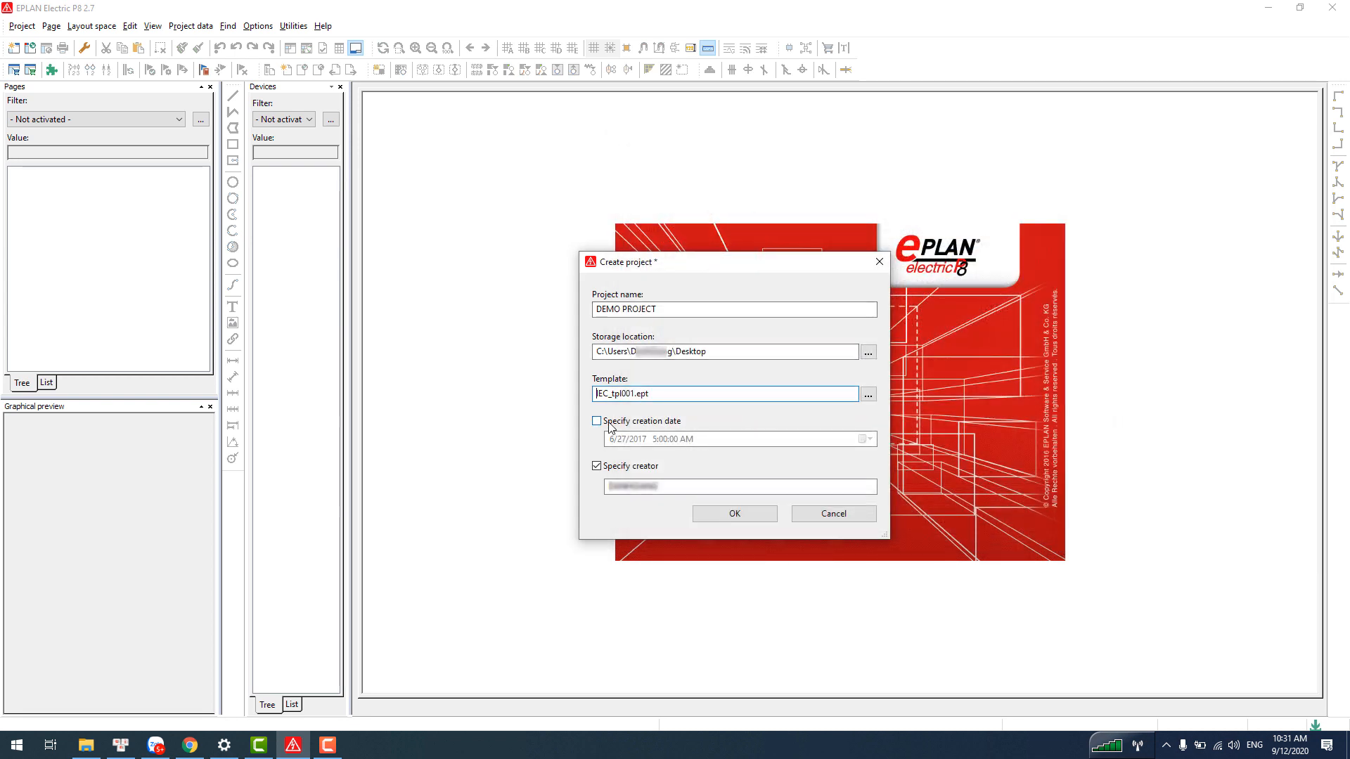
- Enable a specified creation date, enter PLC Tutorial as the creator, and create the project
click(607, 467)
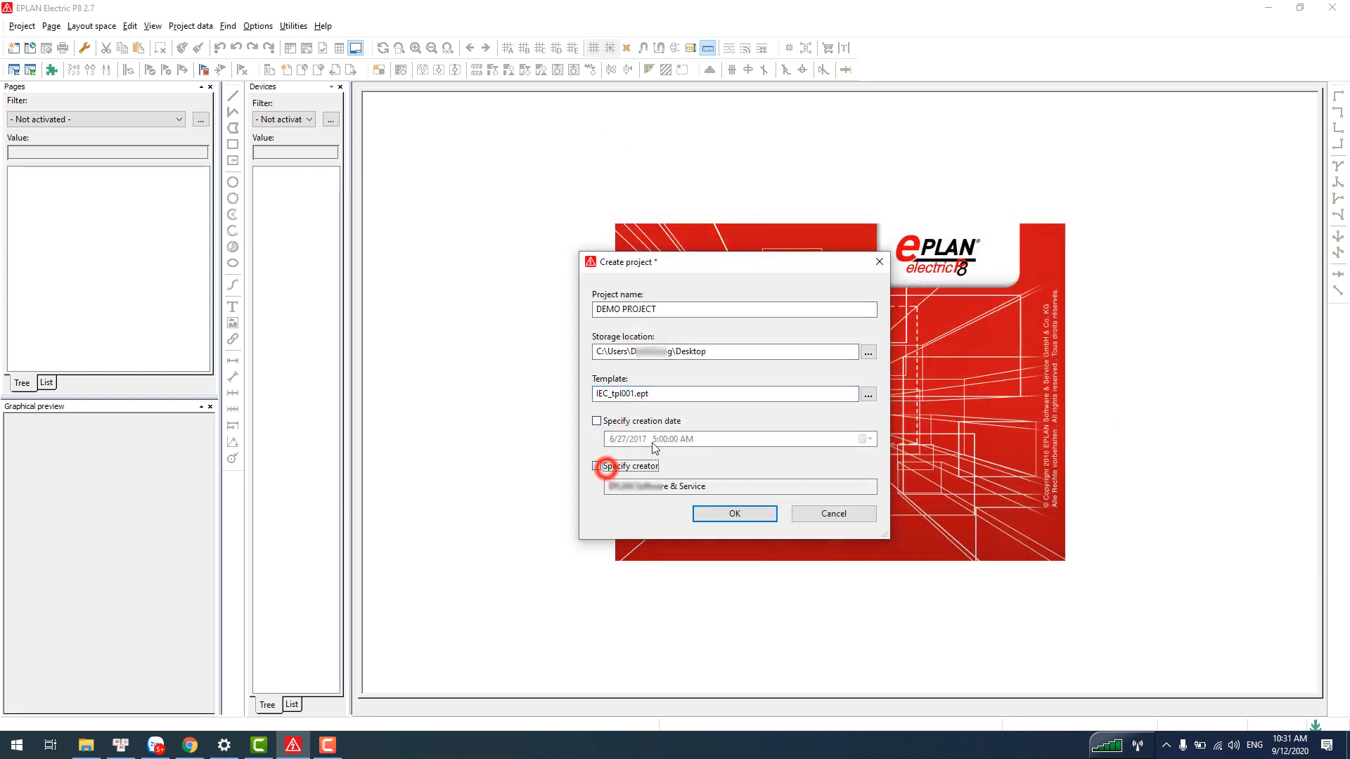
click(606, 468)
double_click(658, 487)
key(BackSpace)
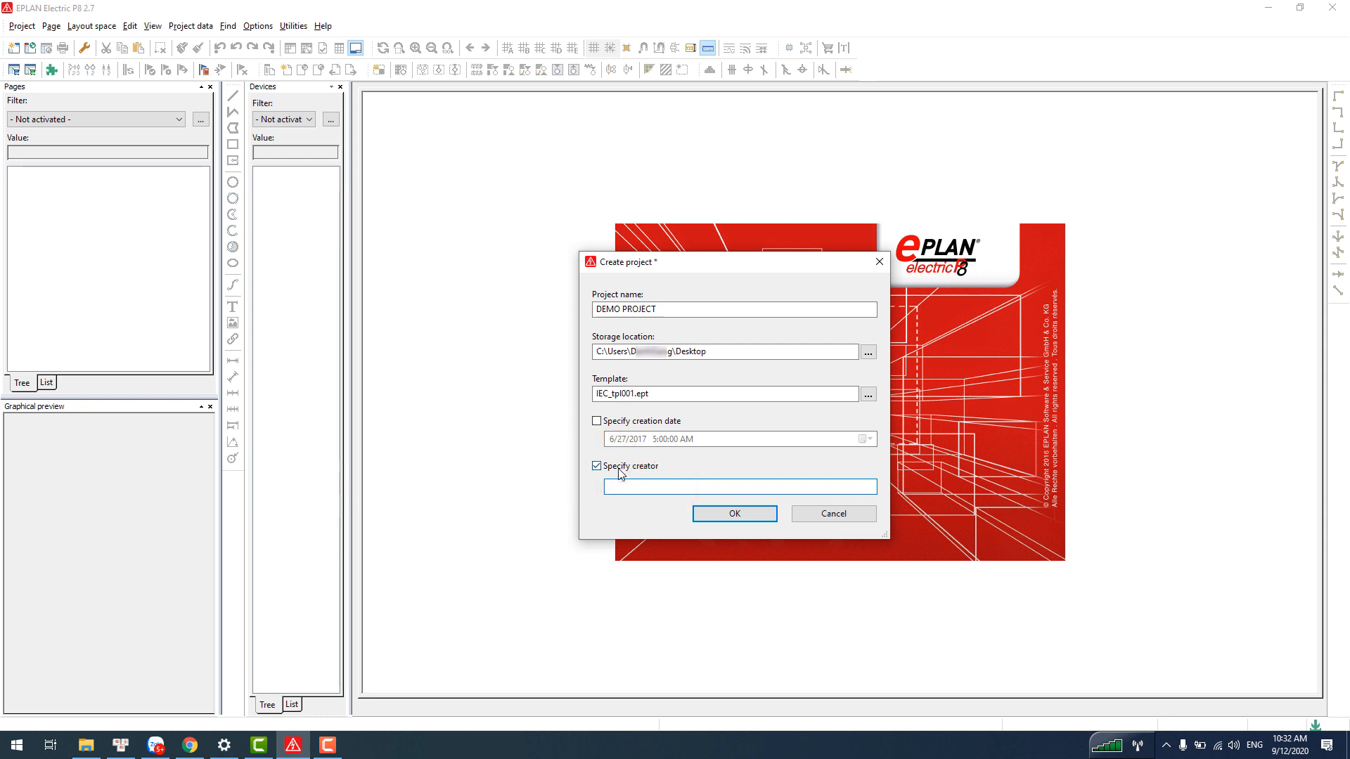
click(597, 422)
click(628, 486)
text(Ü)
key(BackSpace)
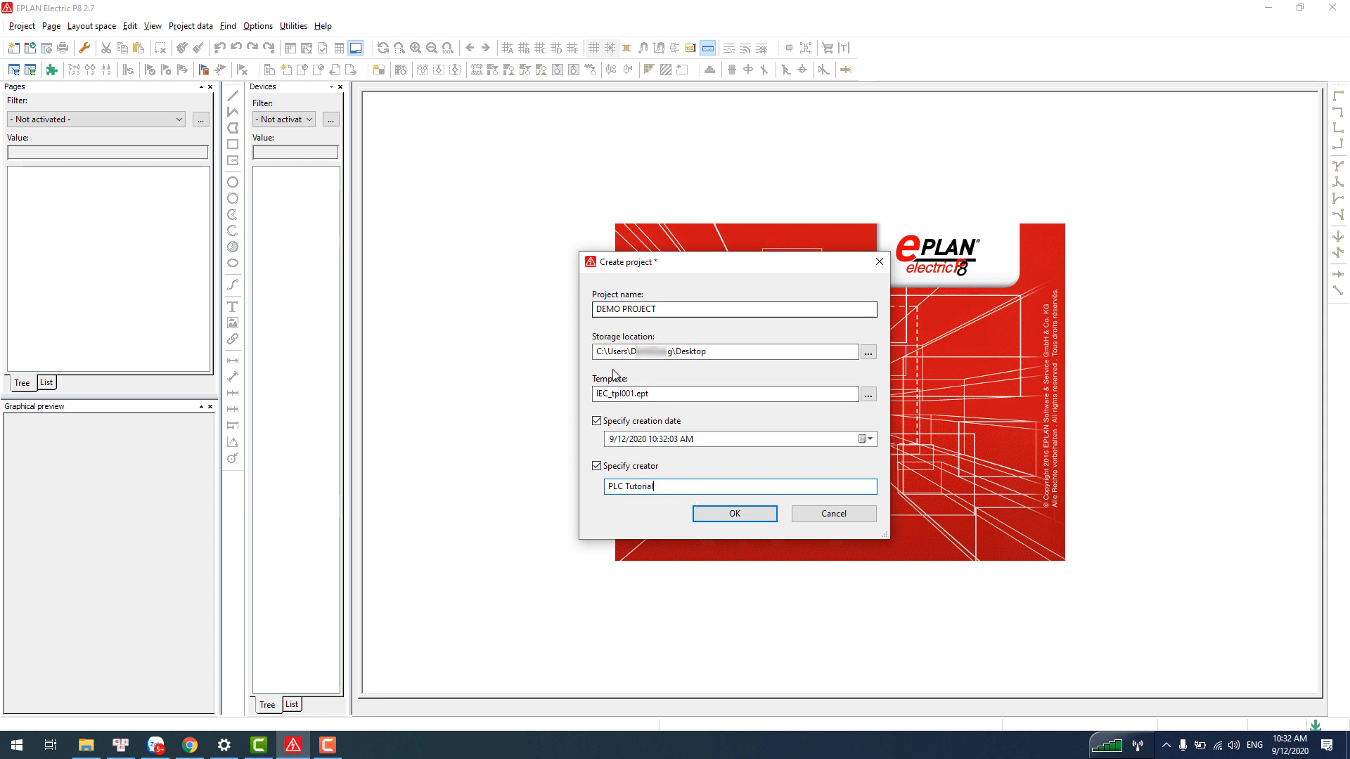
click(734, 515)
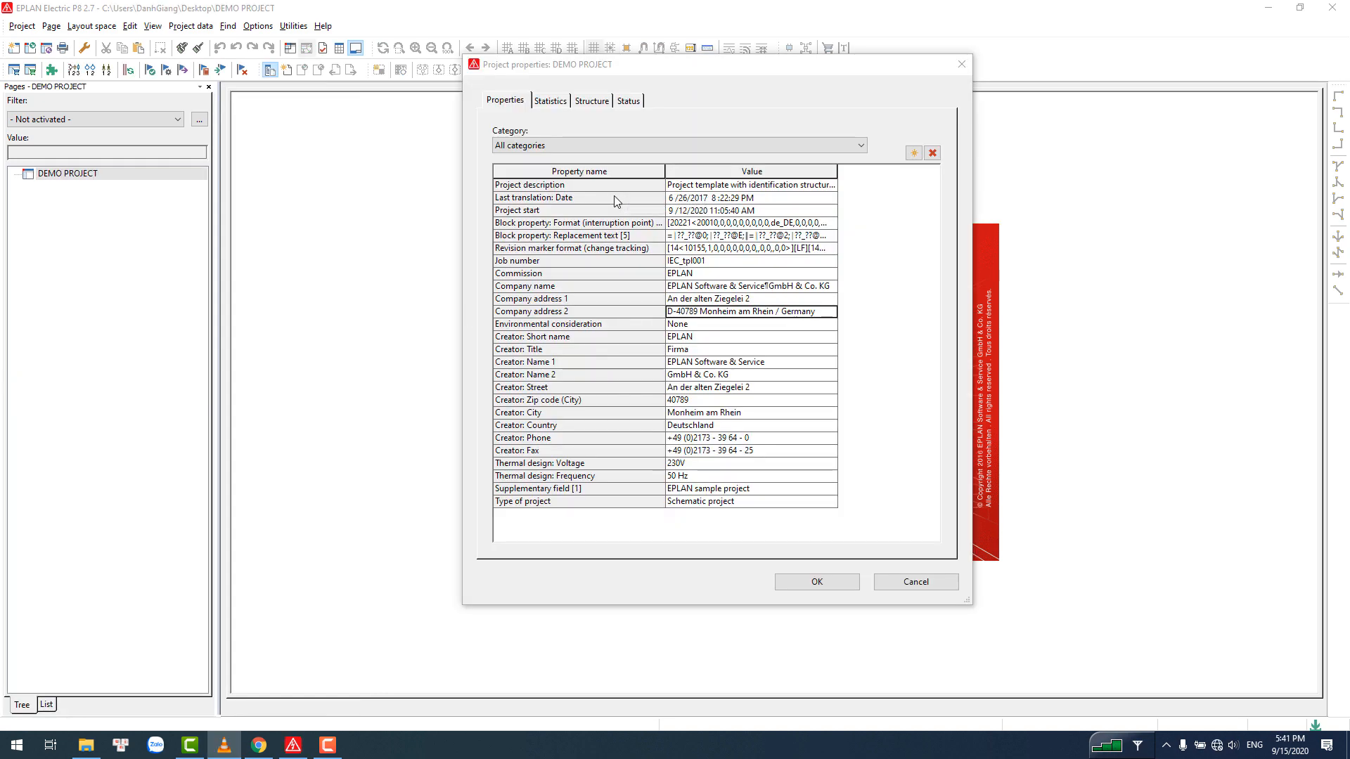
- Set the Creator: Short name property of the project to "Your Name"
click(694, 318)
click(693, 357)
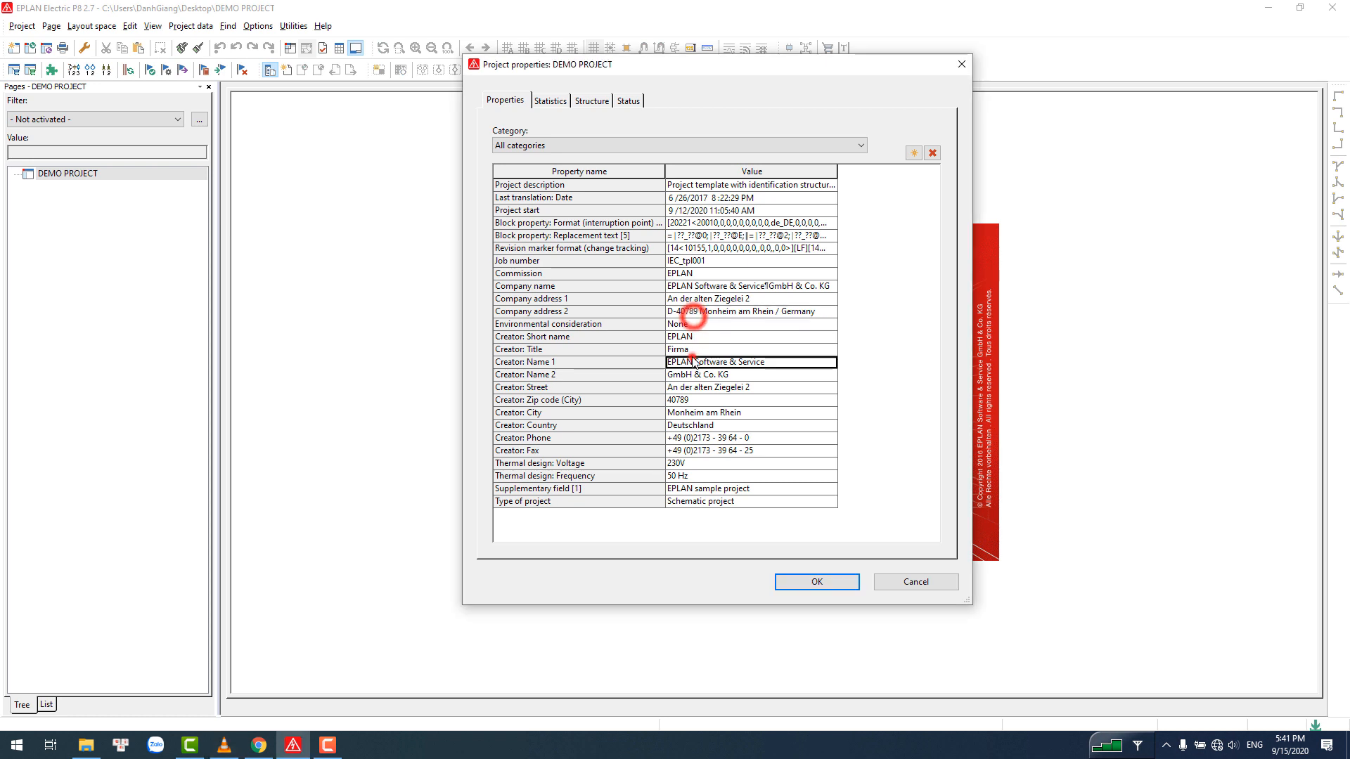
click(708, 328)
click(704, 339)
click(696, 358)
click(687, 386)
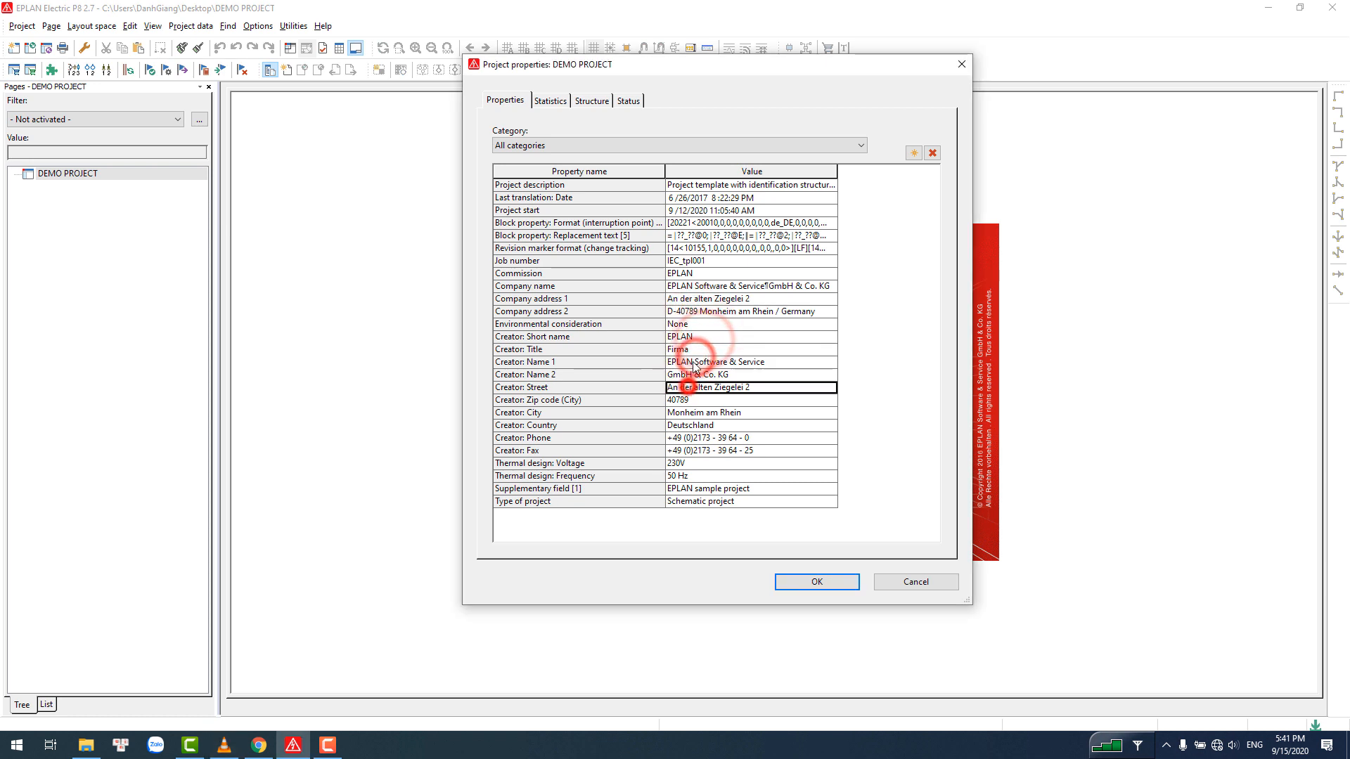
click(710, 337)
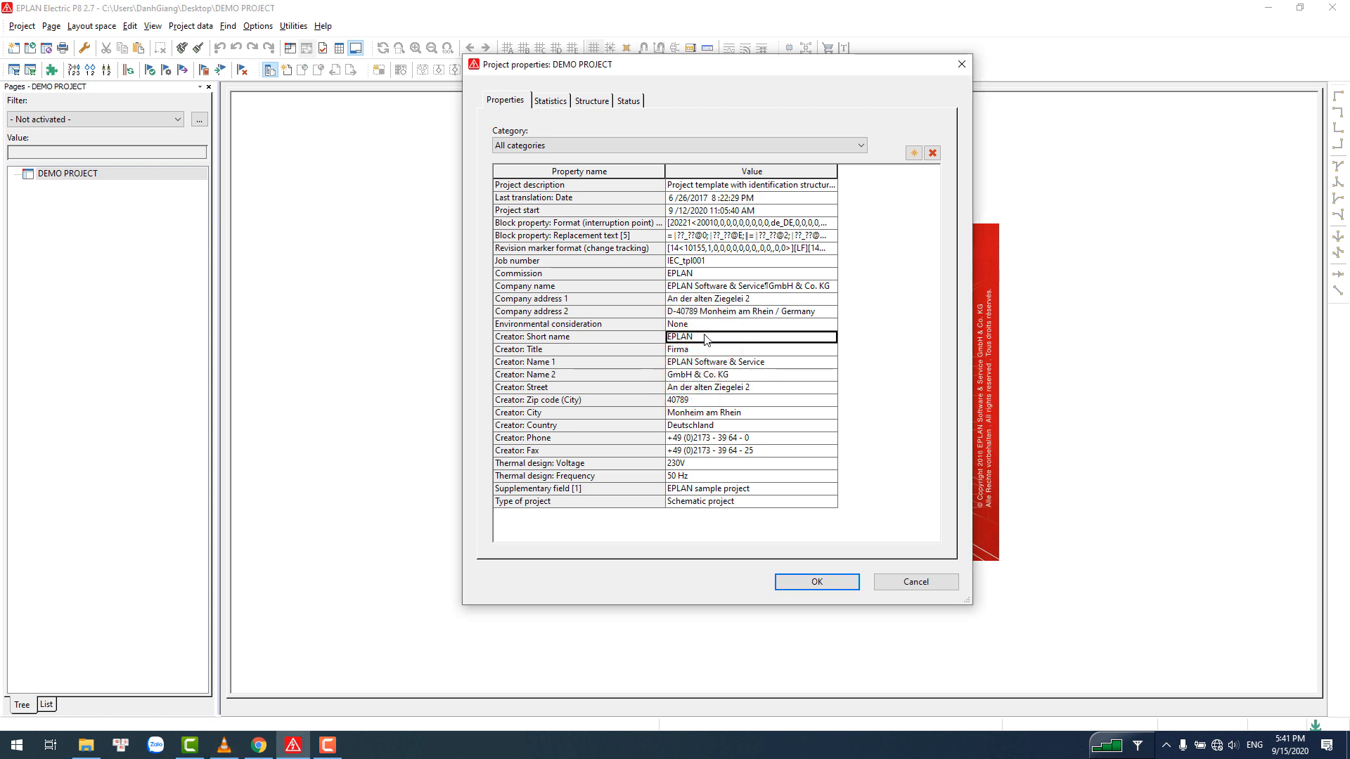
click(705, 337)
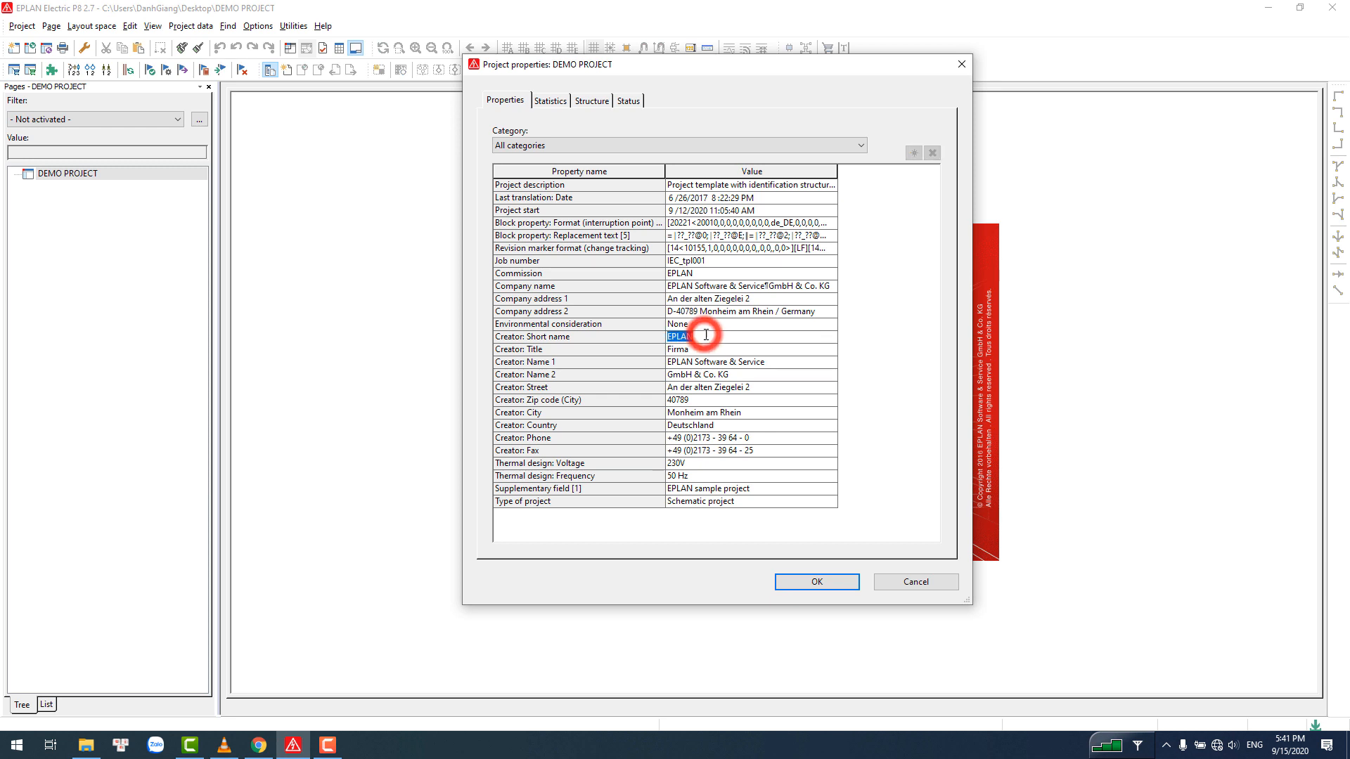
text(Your Name)
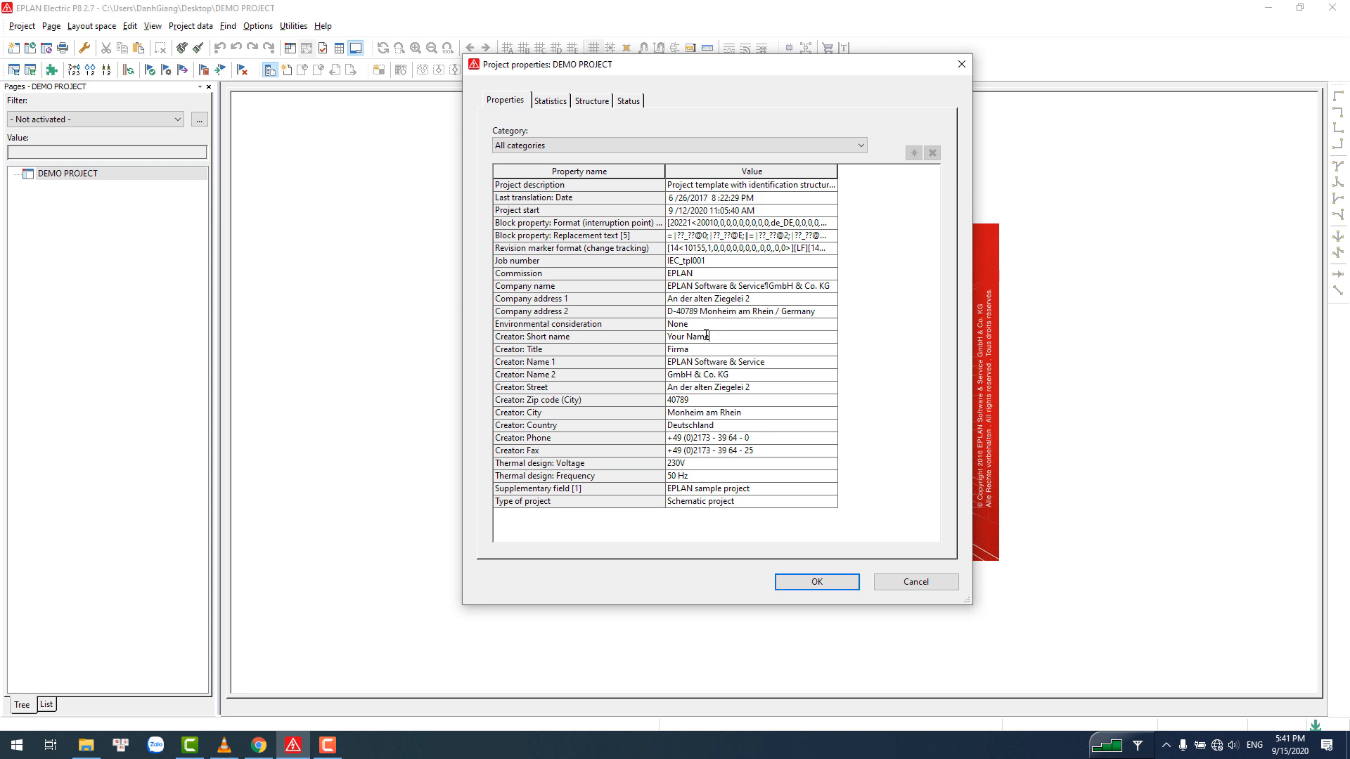
click(730, 350)
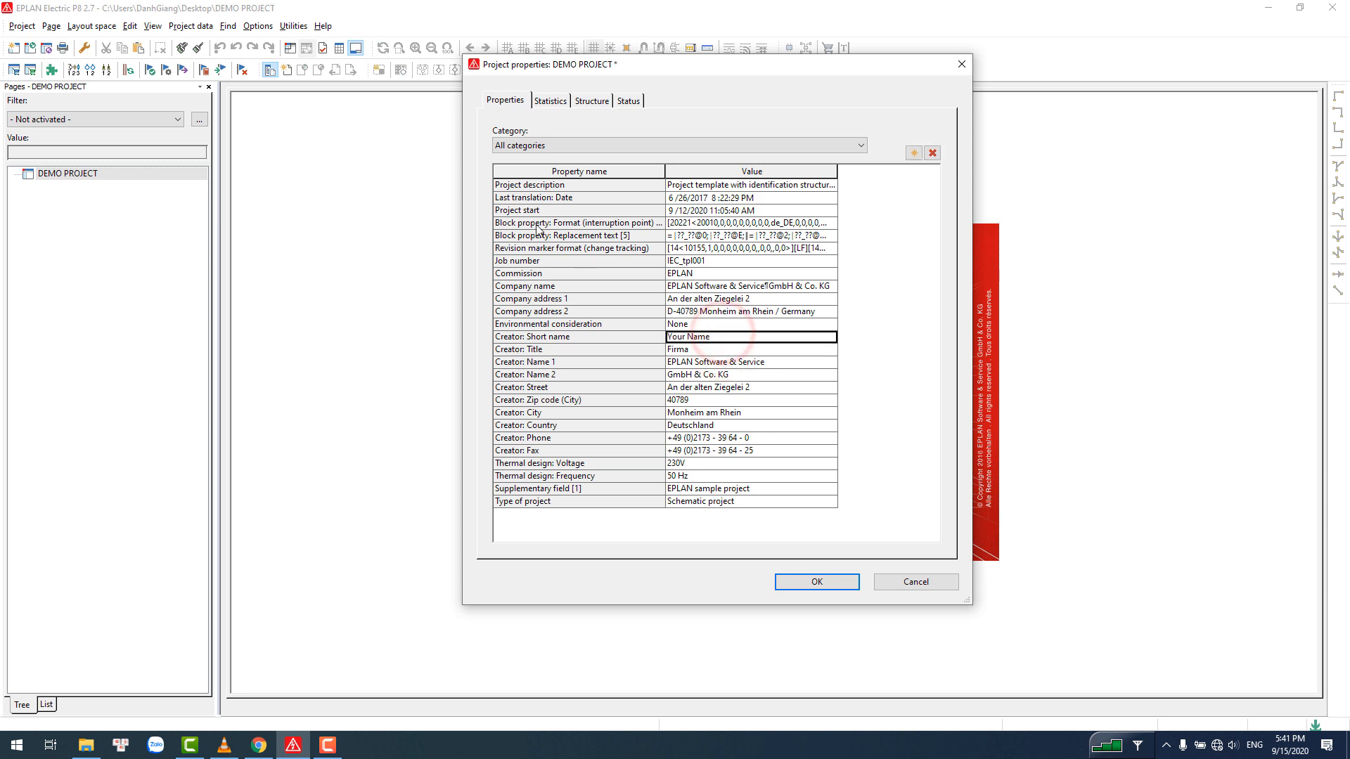
- In the project's page structure scheme, set Functional assignment to Identifying
click(550, 102)
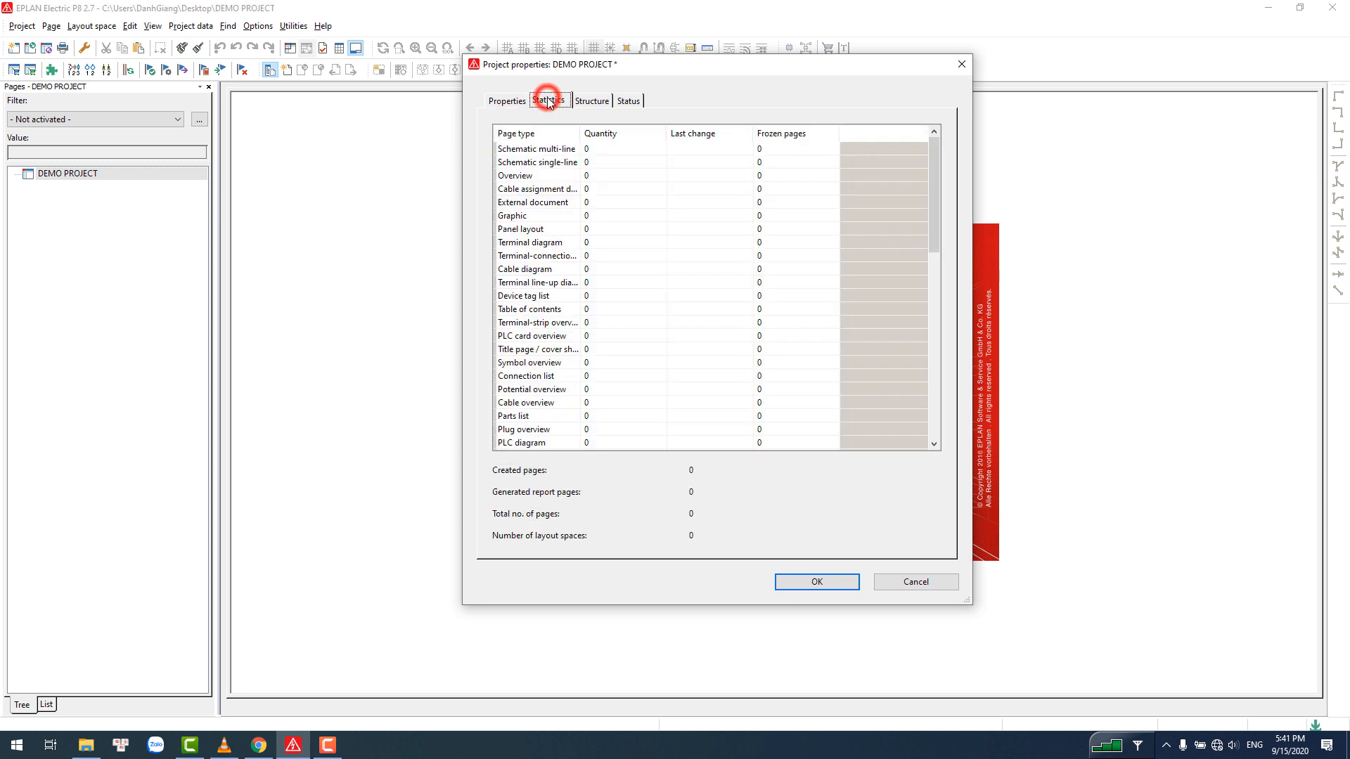
click(591, 101)
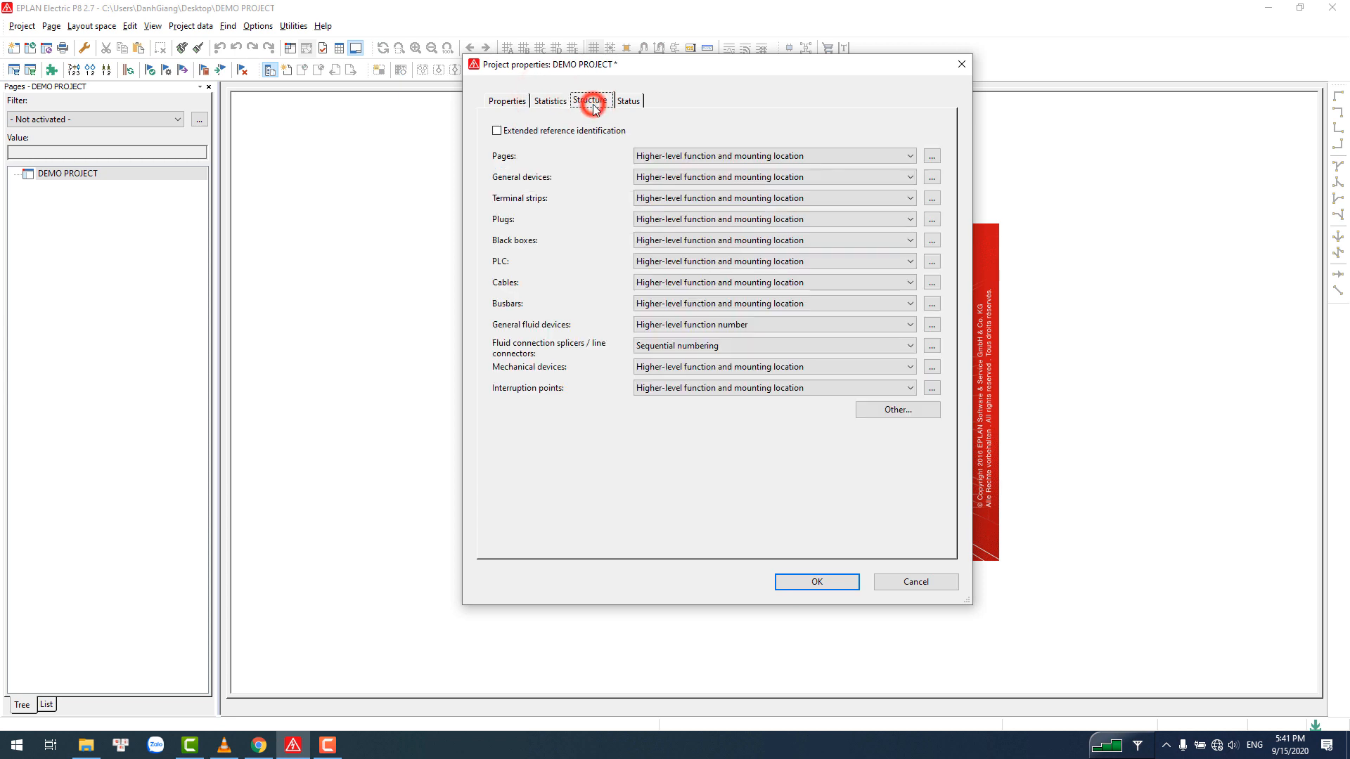
click(932, 156)
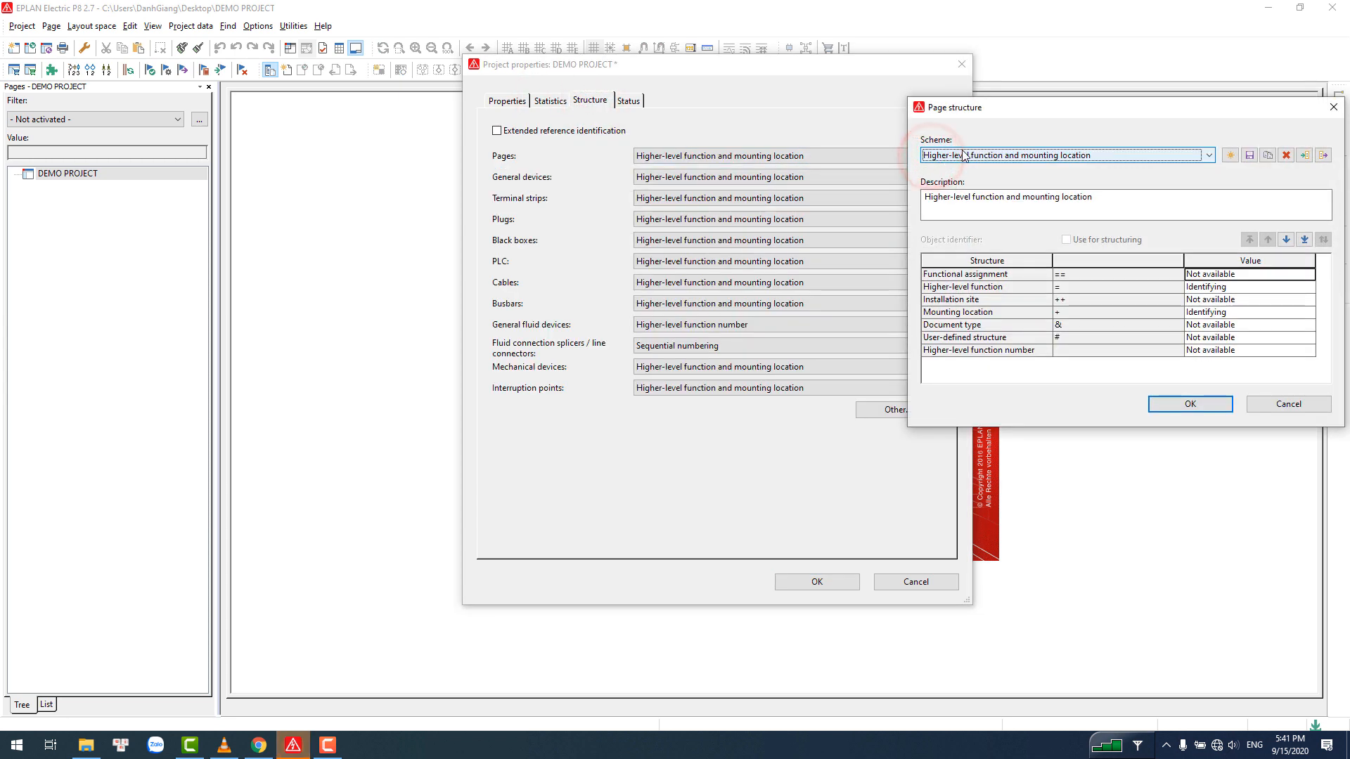
drag(1020, 117, 672, 244)
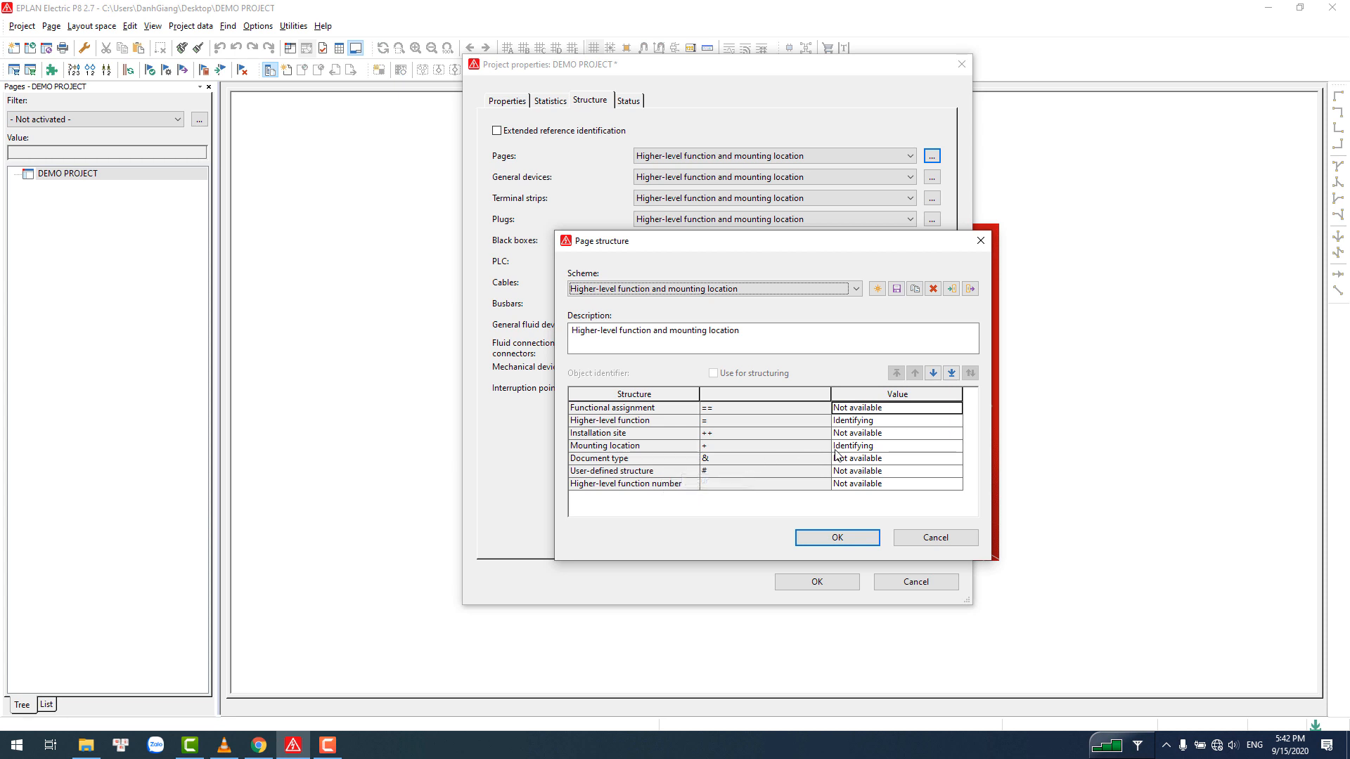
click(940, 408)
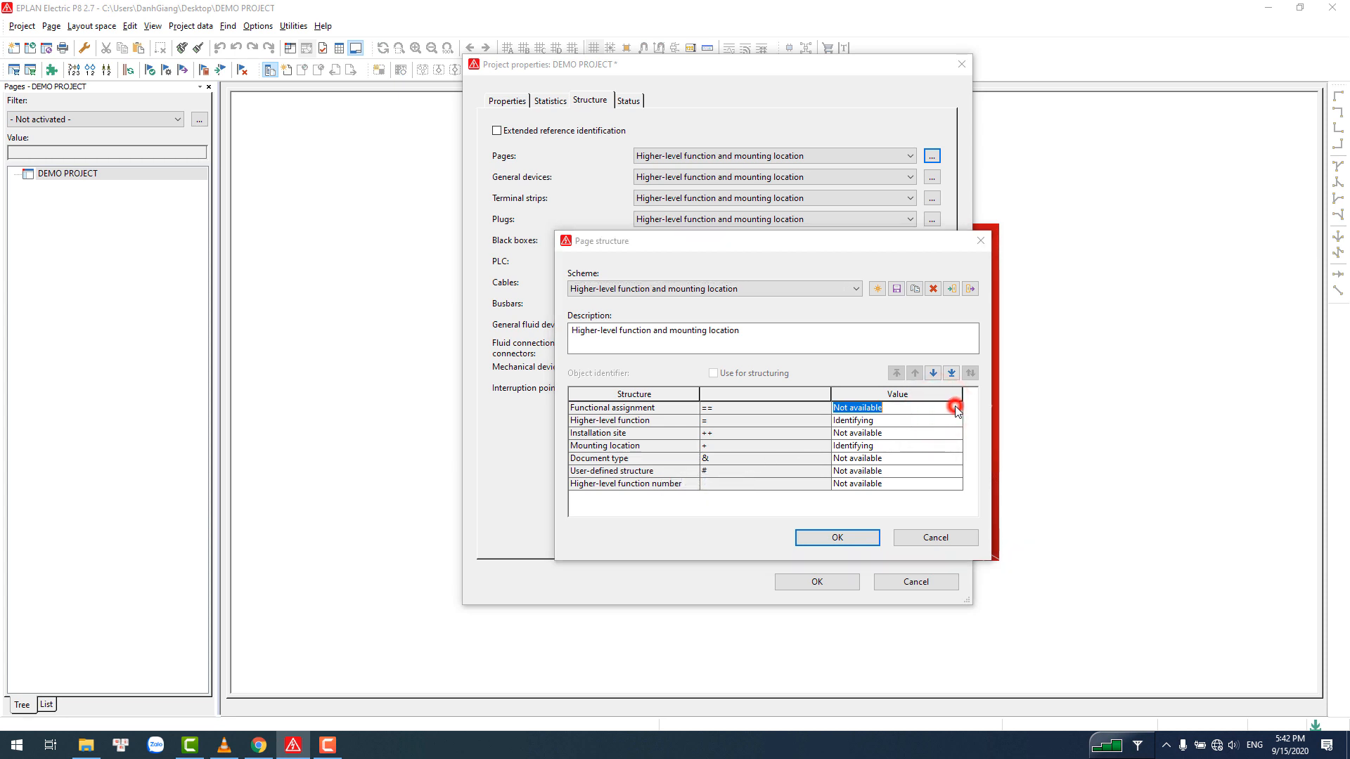
click(956, 408)
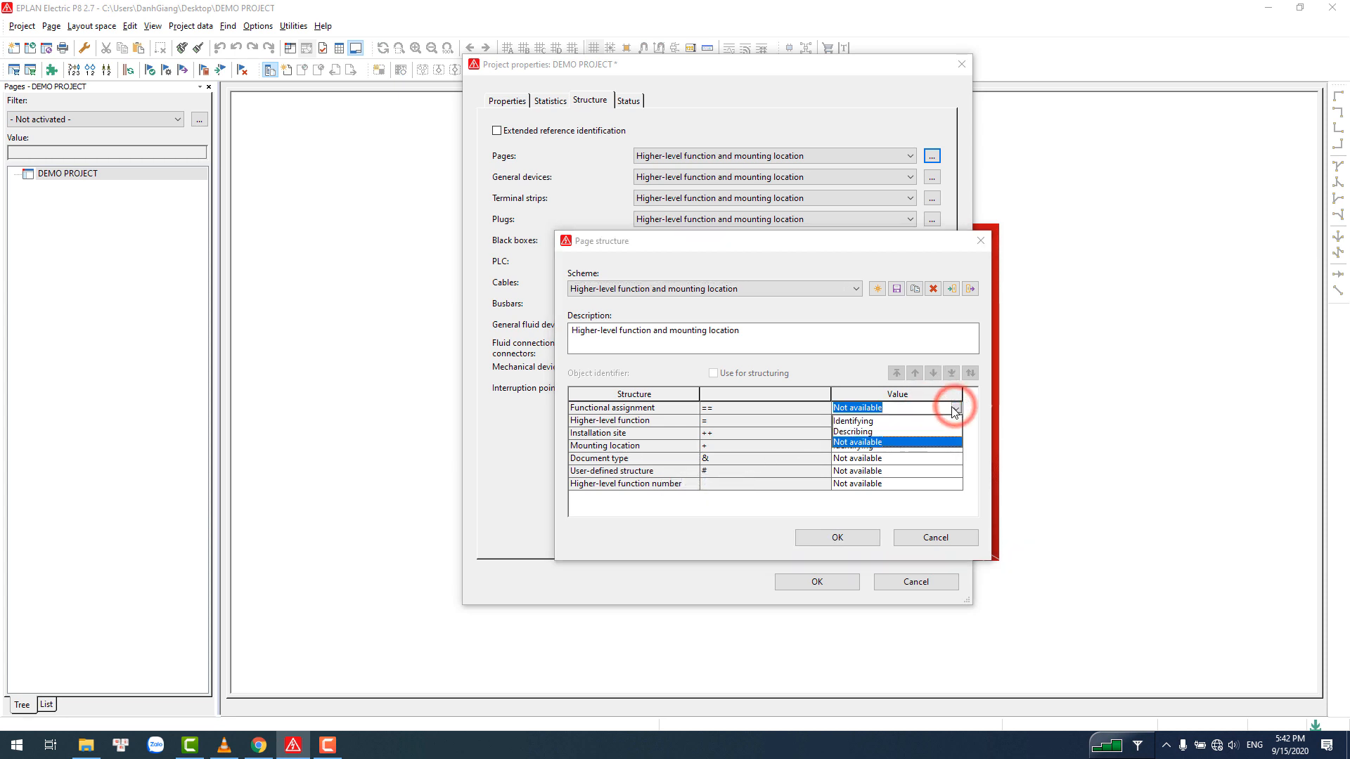
click(853, 422)
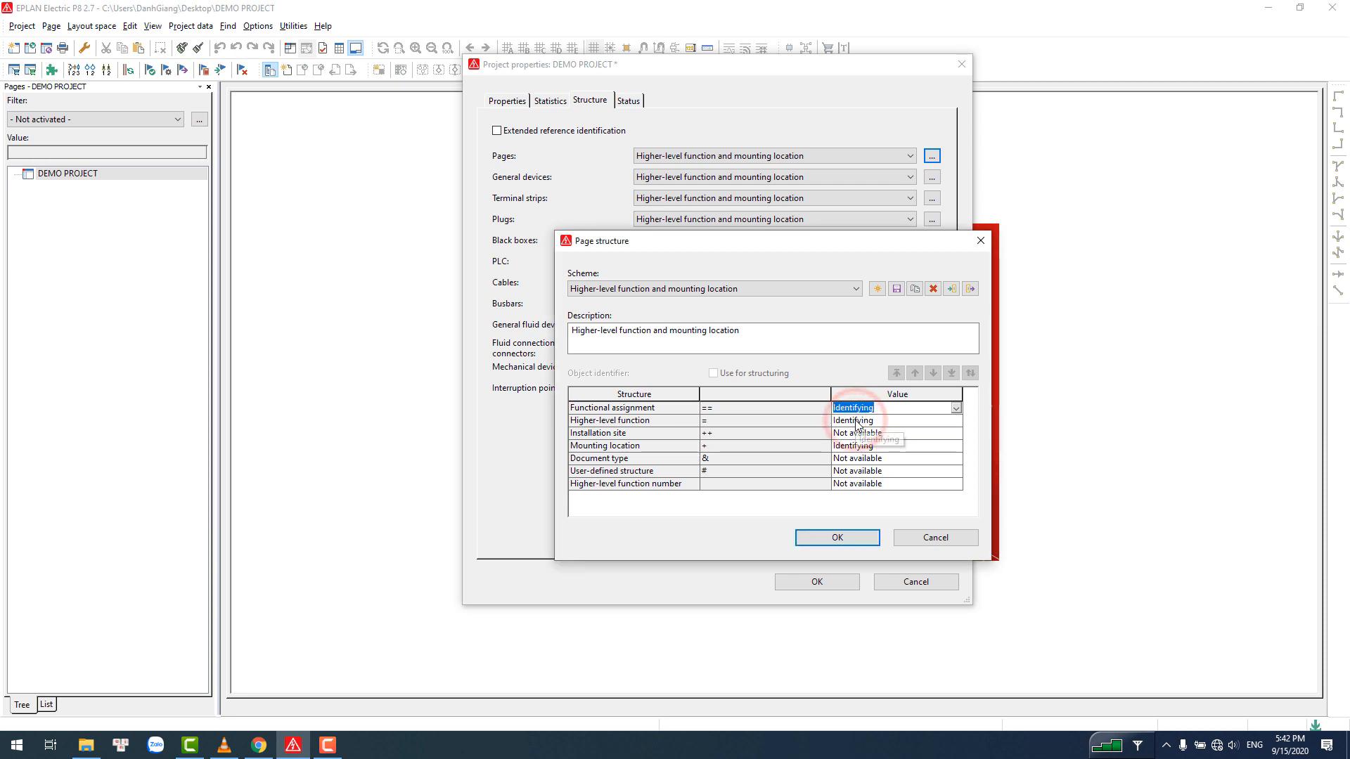
click(828, 545)
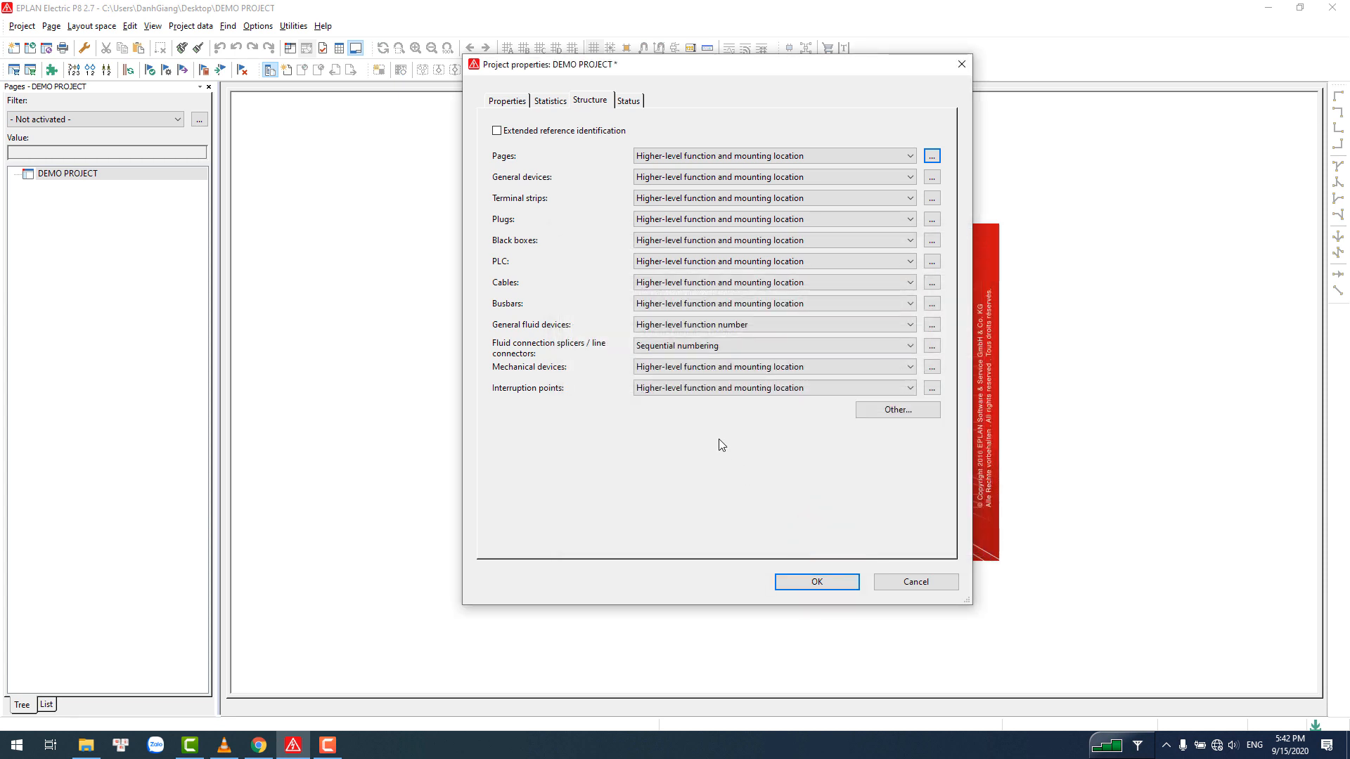
- Recheck the page structure settings and accept the project properties
click(932, 156)
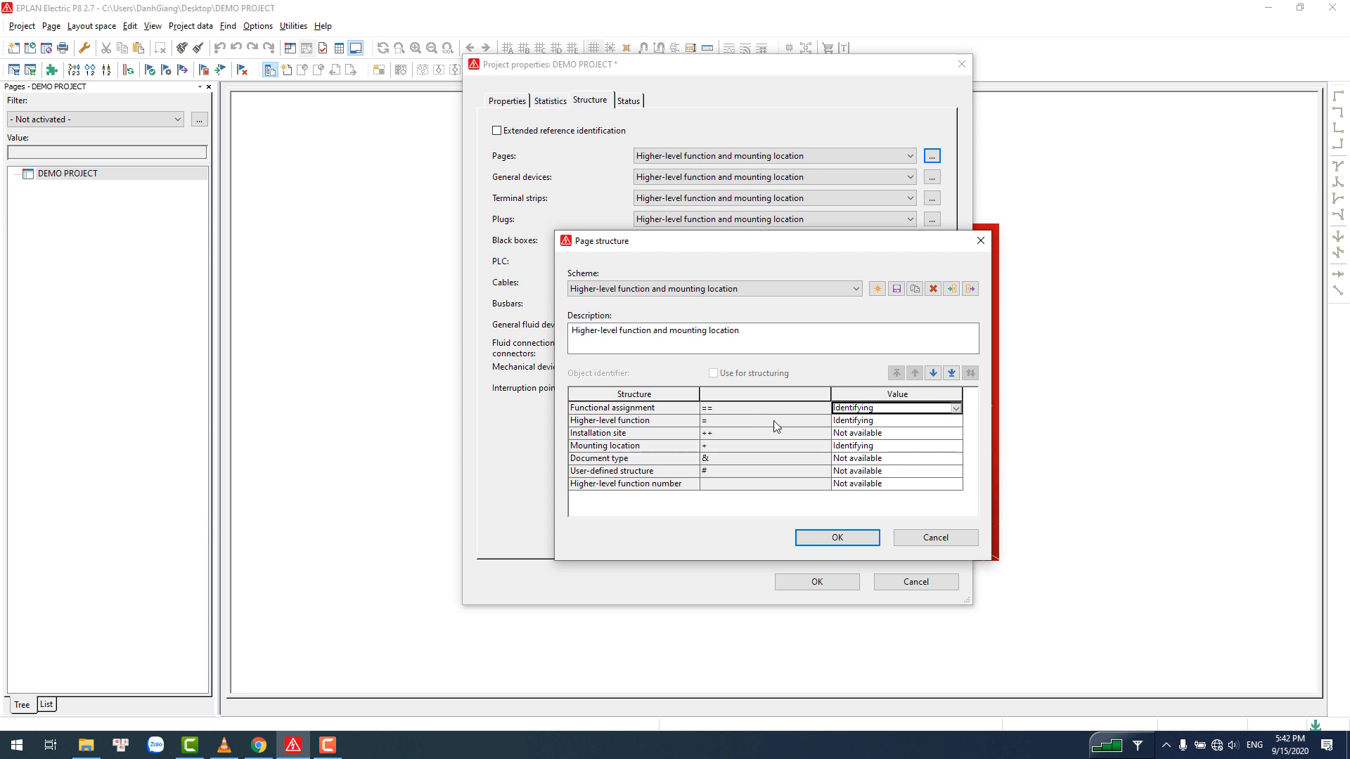
click(824, 545)
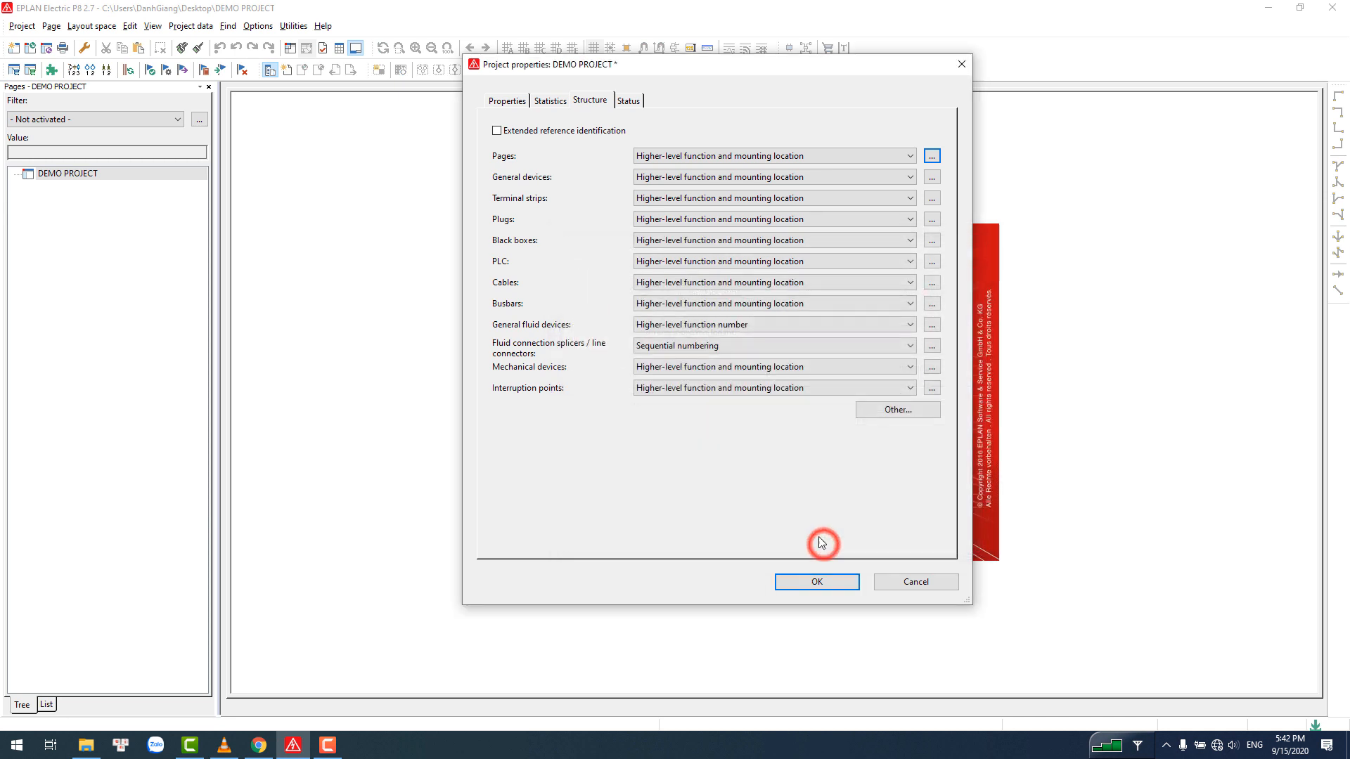
click(813, 584)
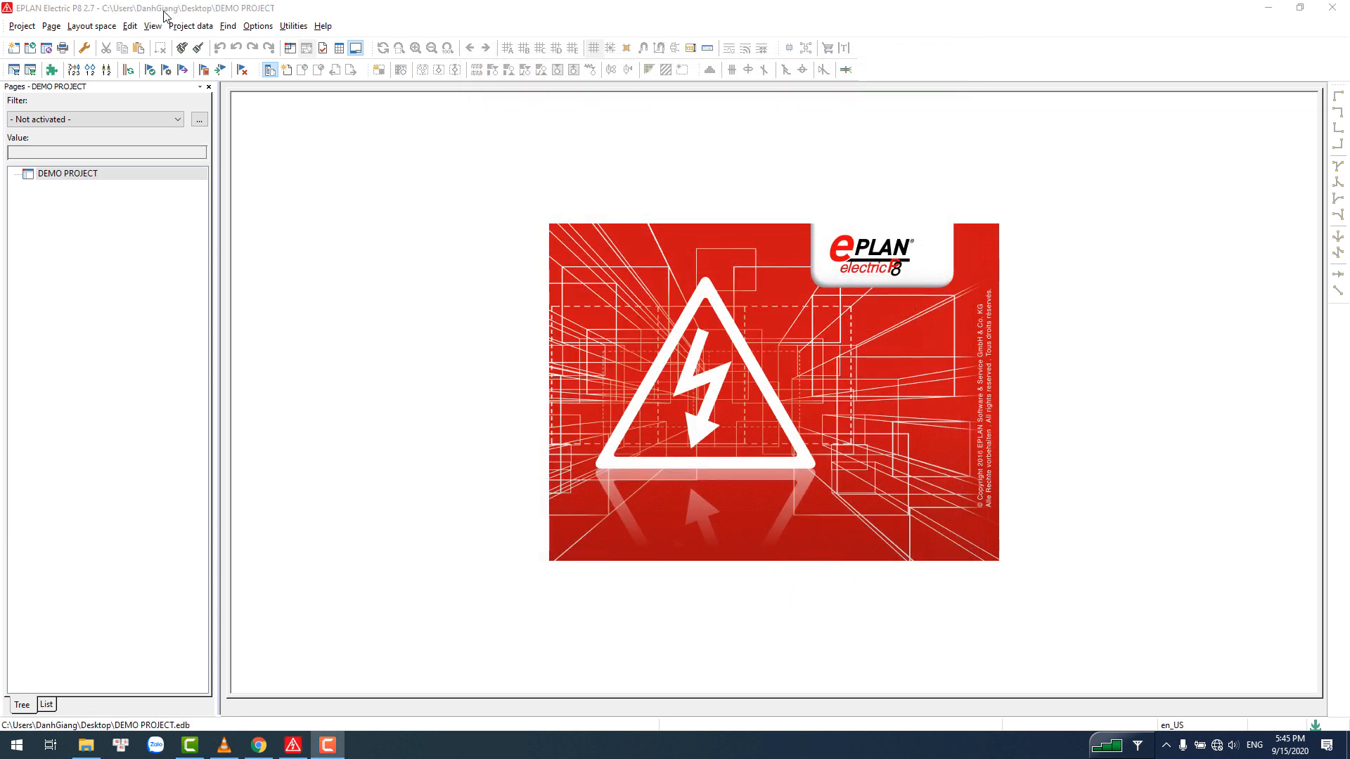
- Review the project's structure identifiers for Functional assignment, Higher-level function, Mounting location and Higher-level function number in list view
click(191, 26)
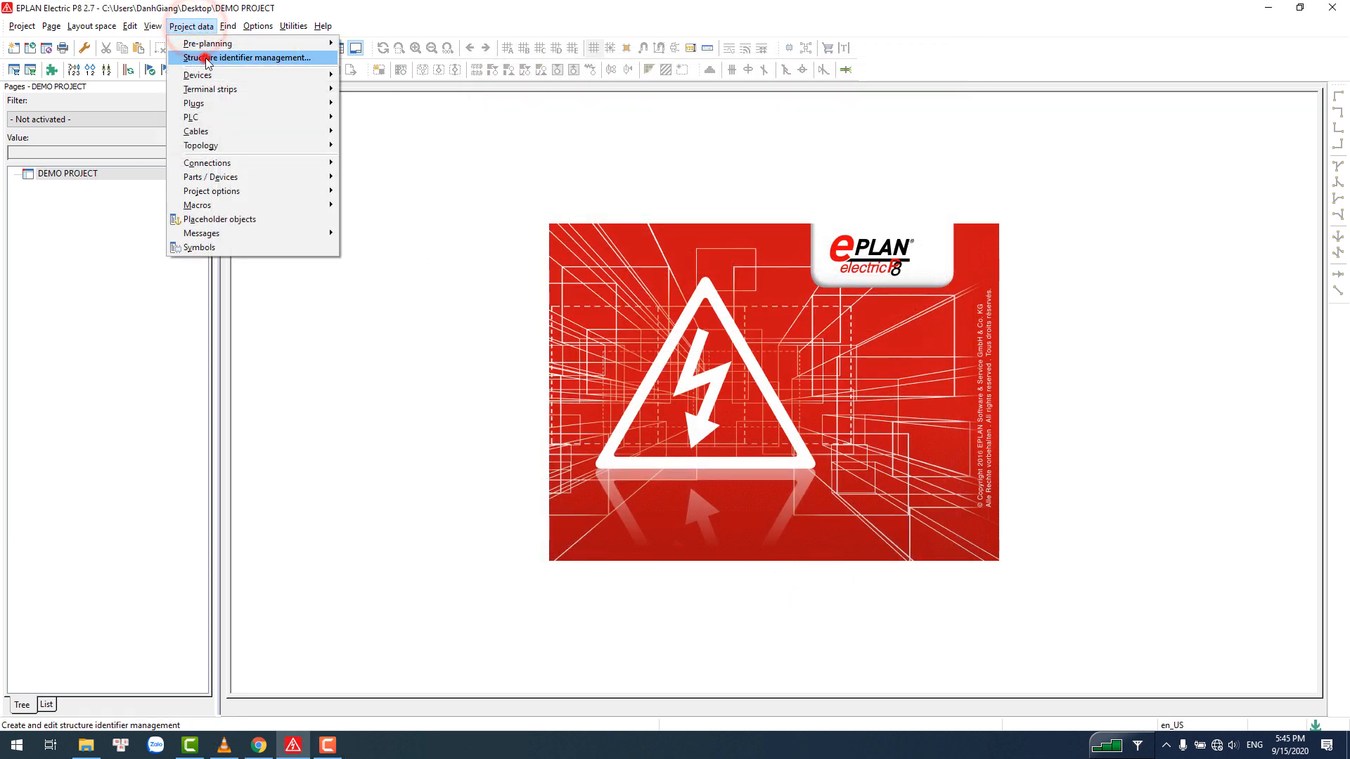
click(207, 59)
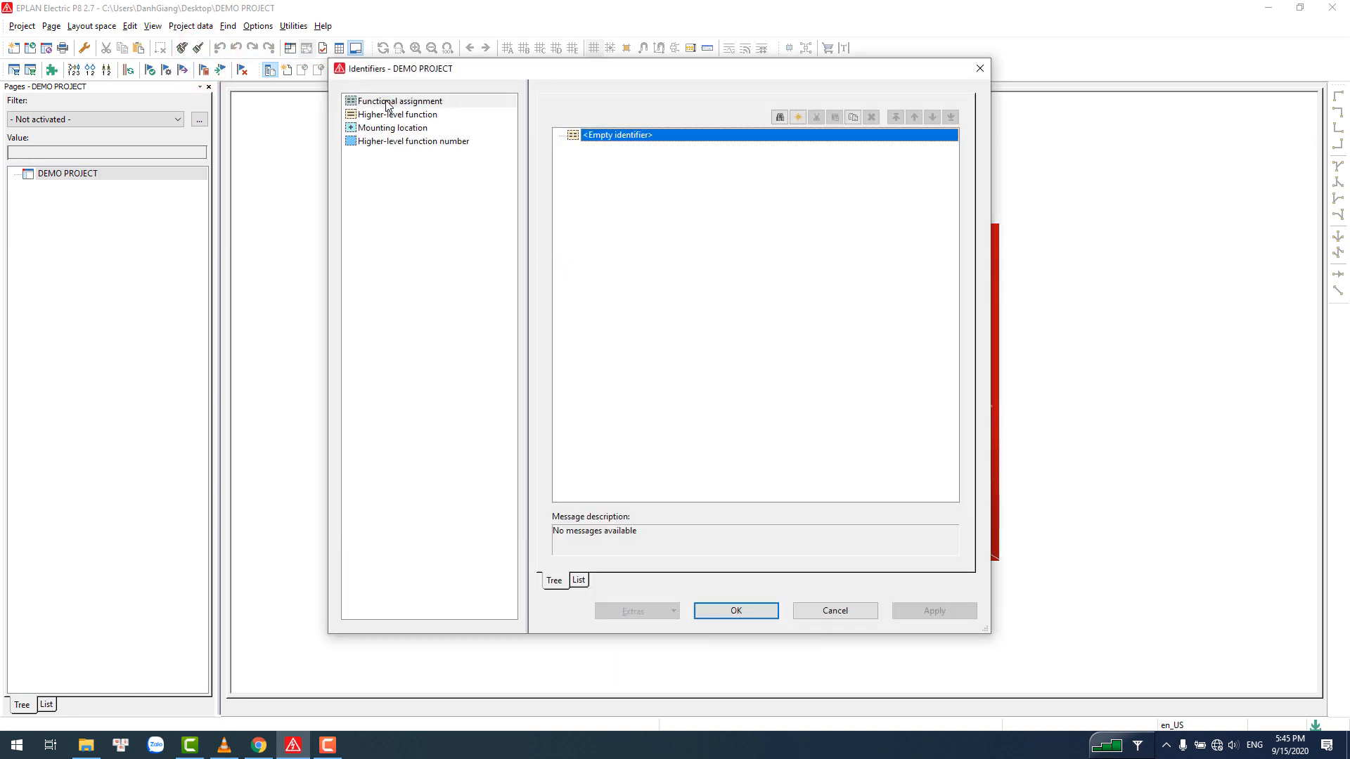
click(386, 102)
click(577, 580)
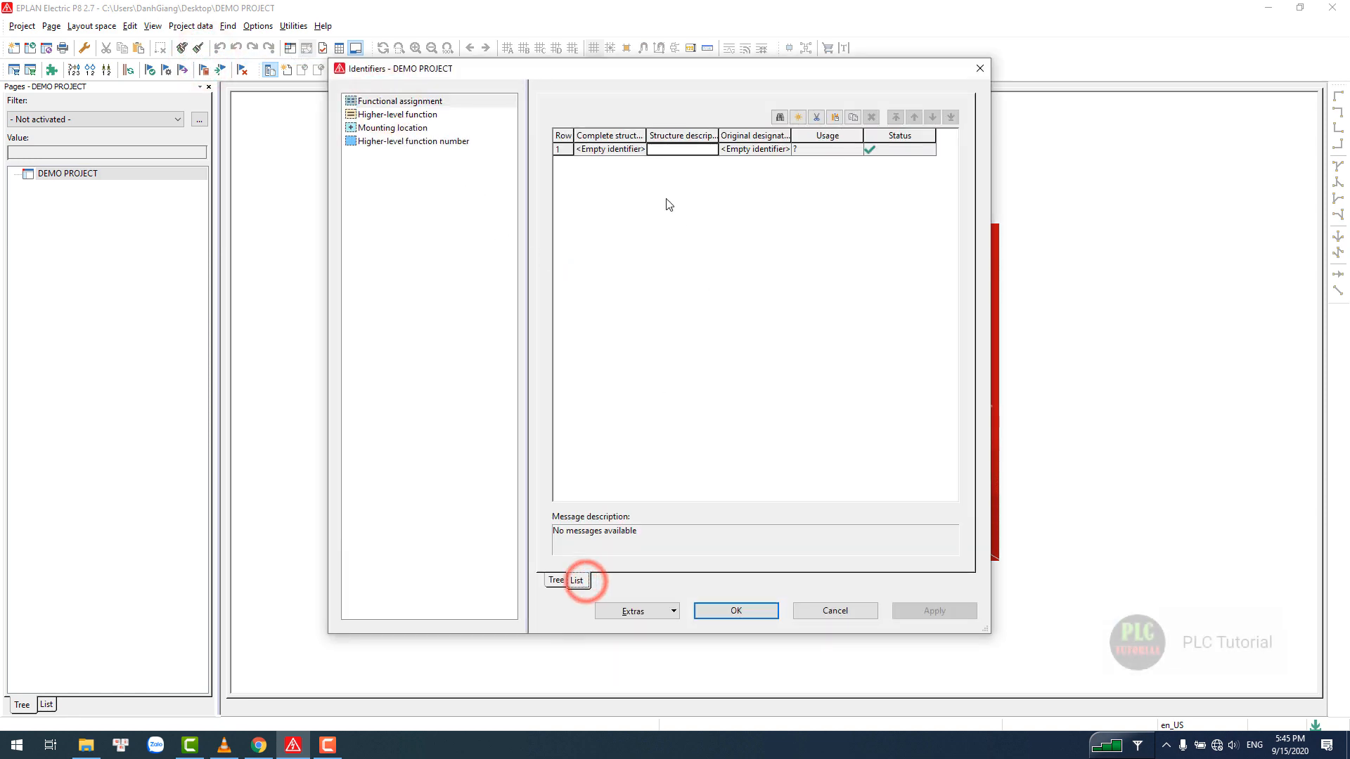
click(415, 114)
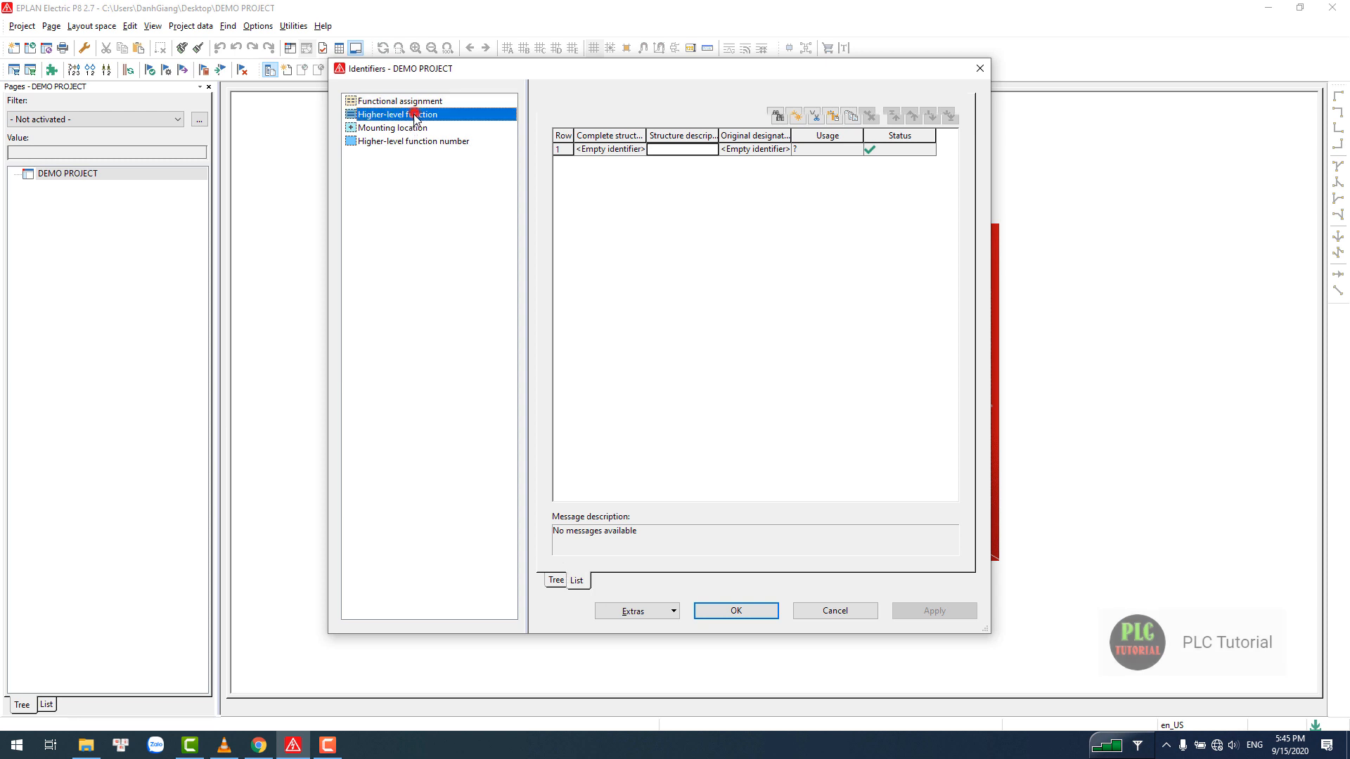
click(407, 128)
click(408, 141)
click(422, 101)
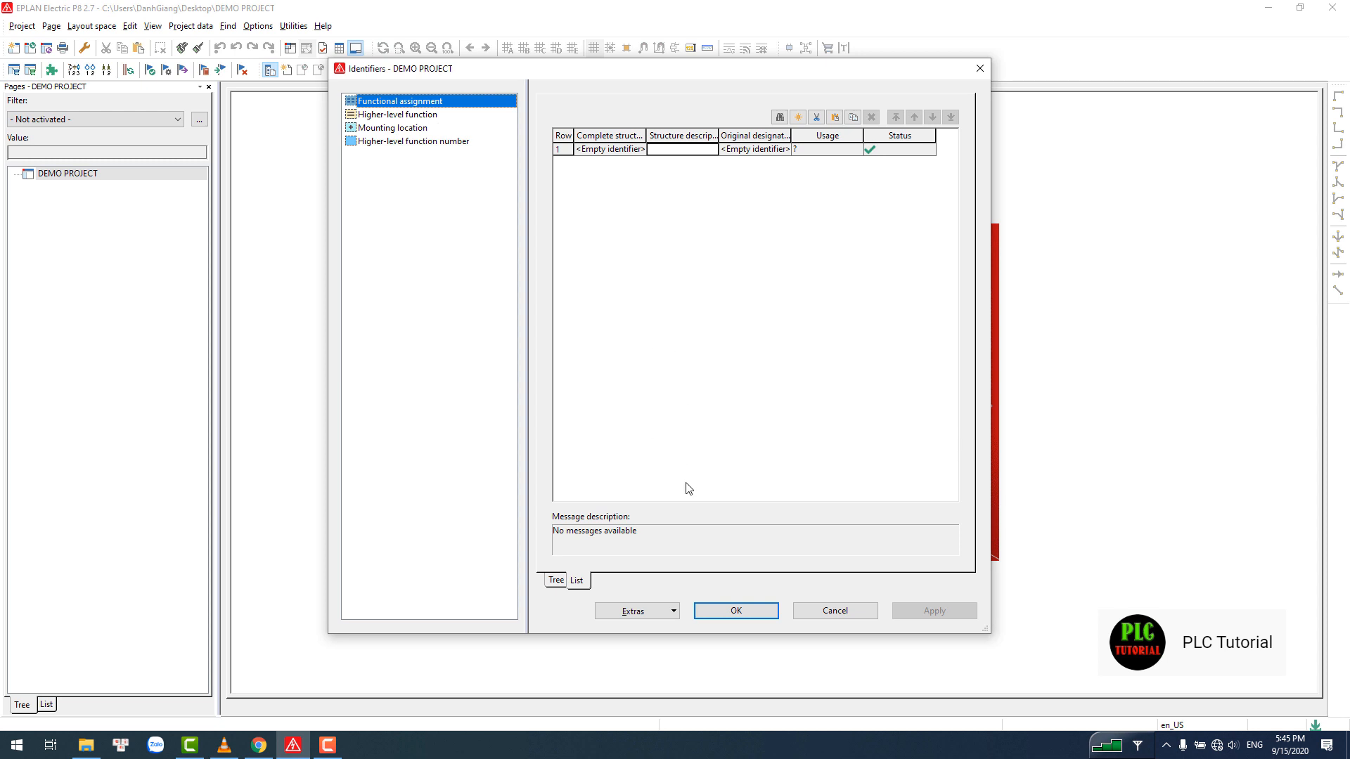
click(736, 611)
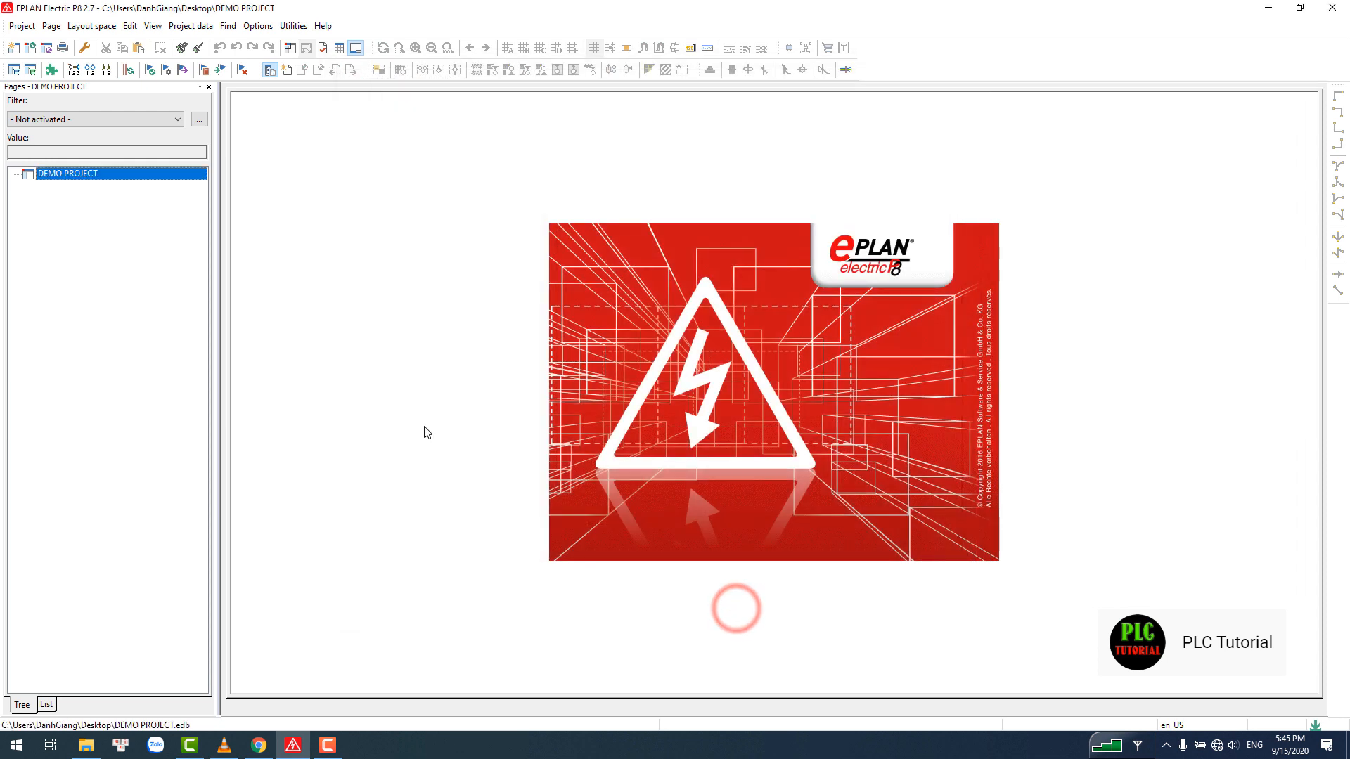
- Start a new page in DEMO PROJECT with full page name /1 and page type Schematic multi-line (I)
right_click(68, 176)
click(89, 184)
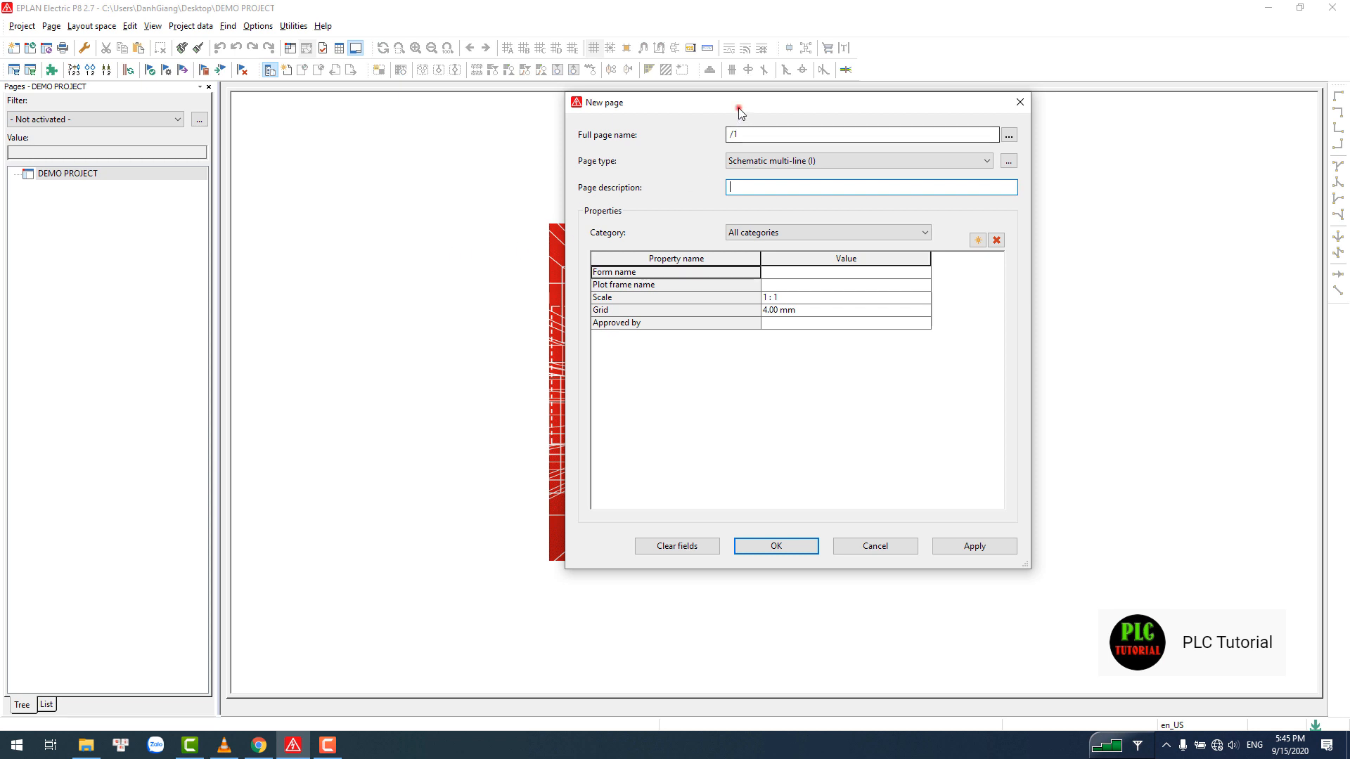
drag(736, 105, 652, 113)
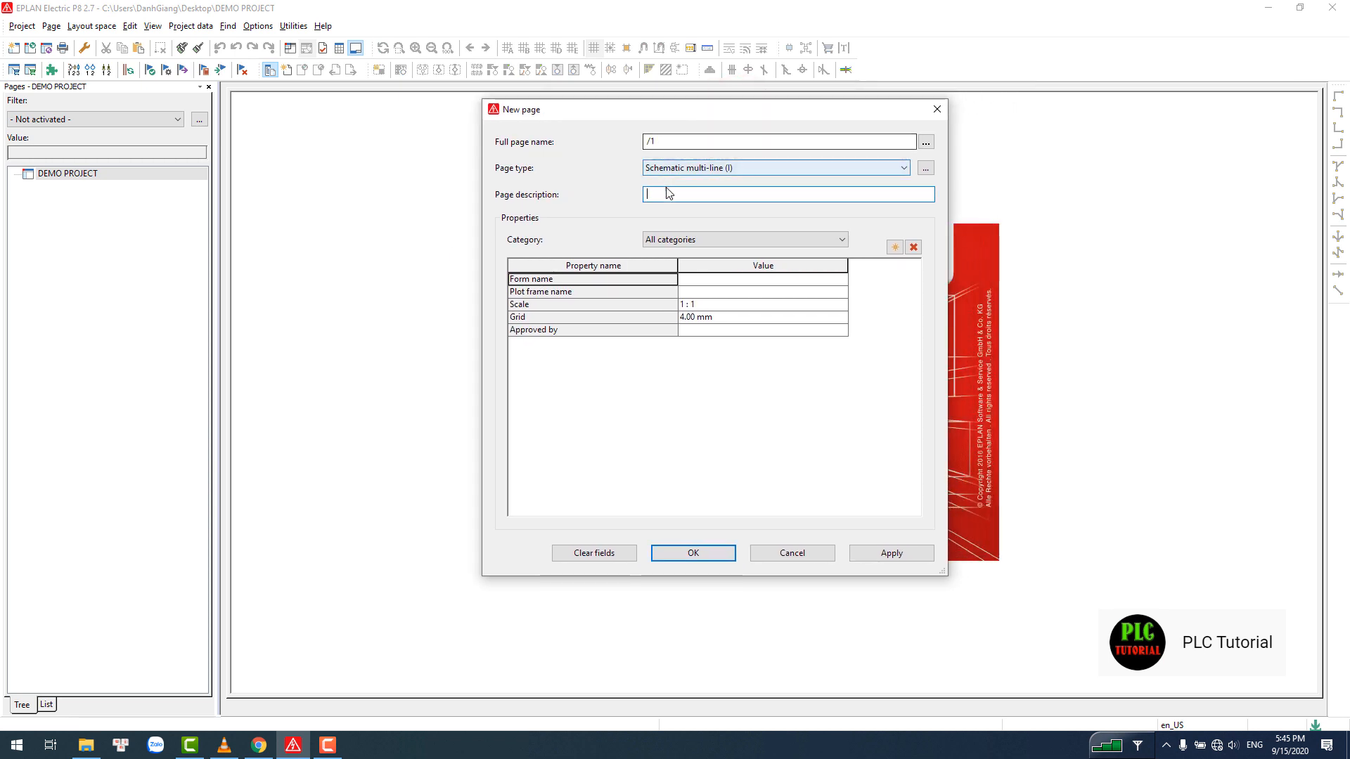
click(740, 168)
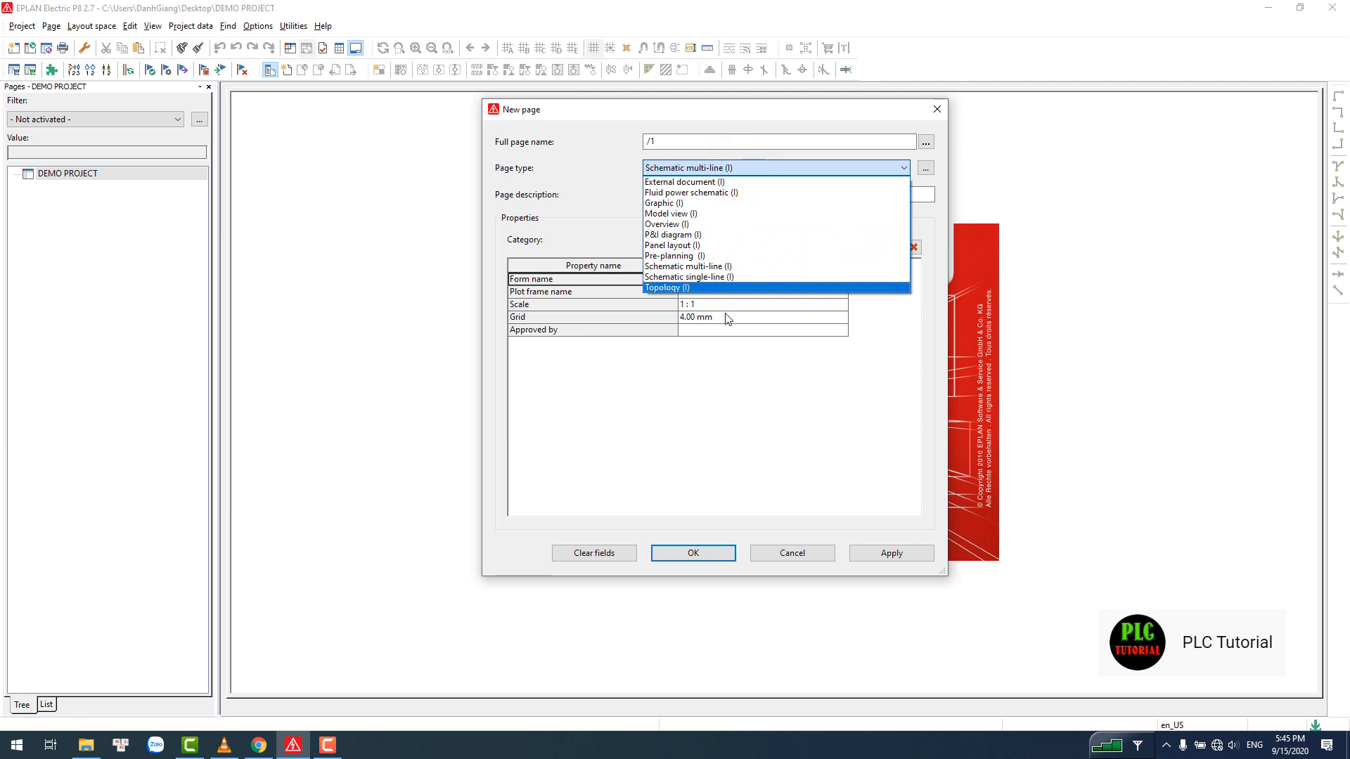
click(734, 271)
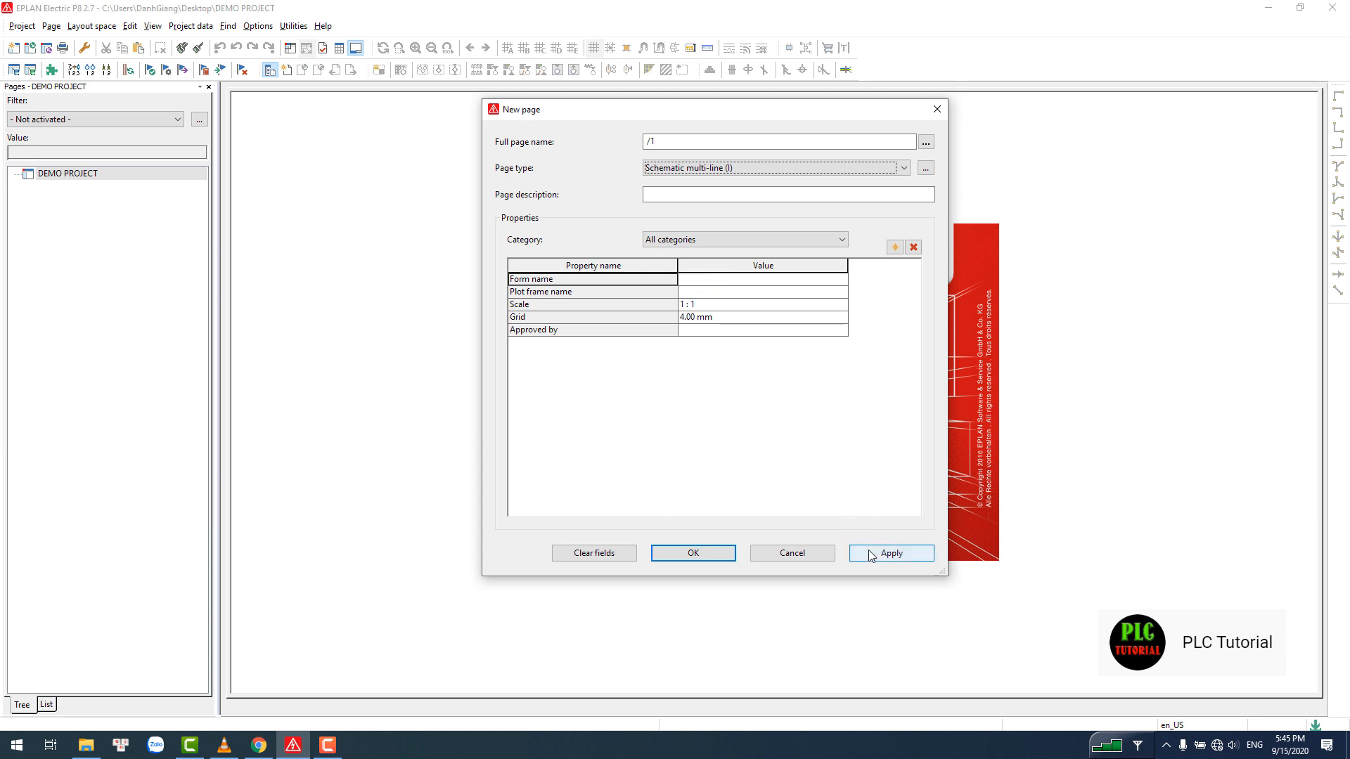
double_click(651, 141)
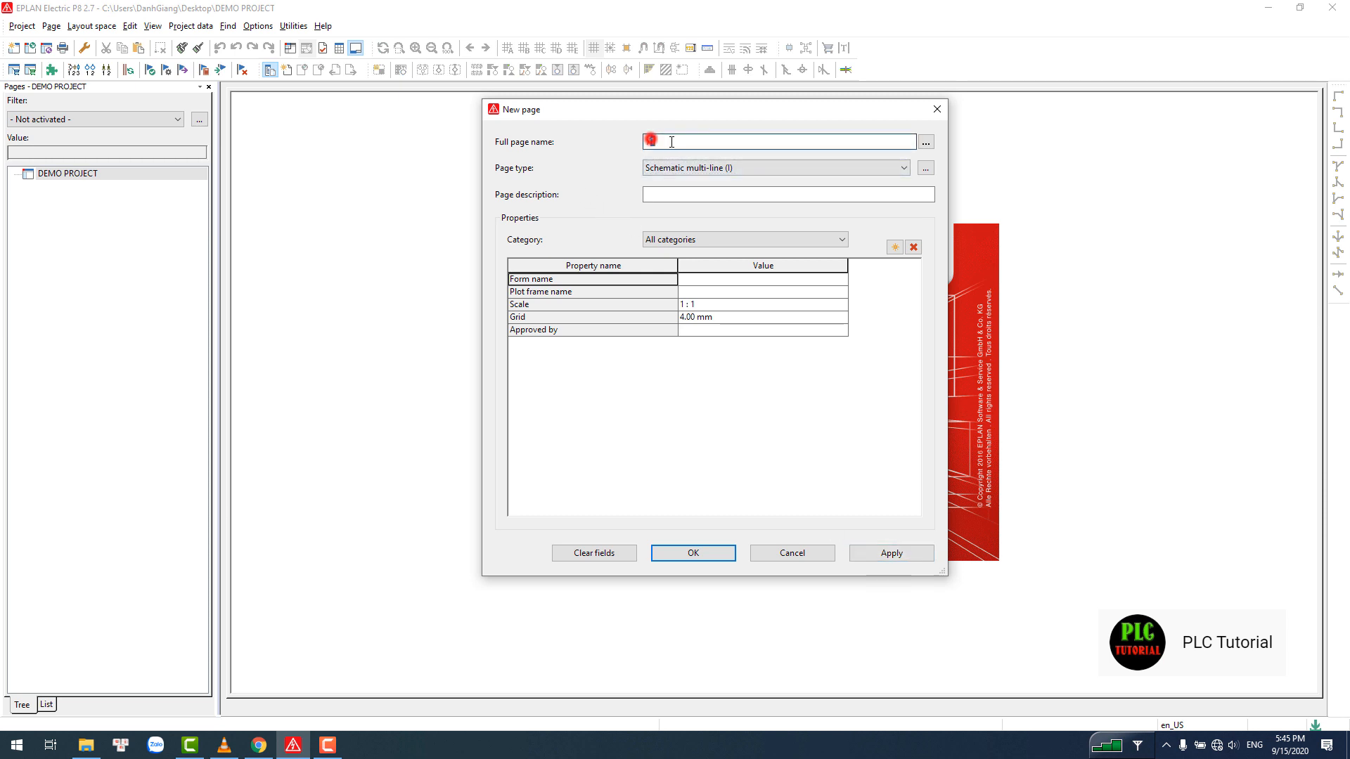
click(678, 141)
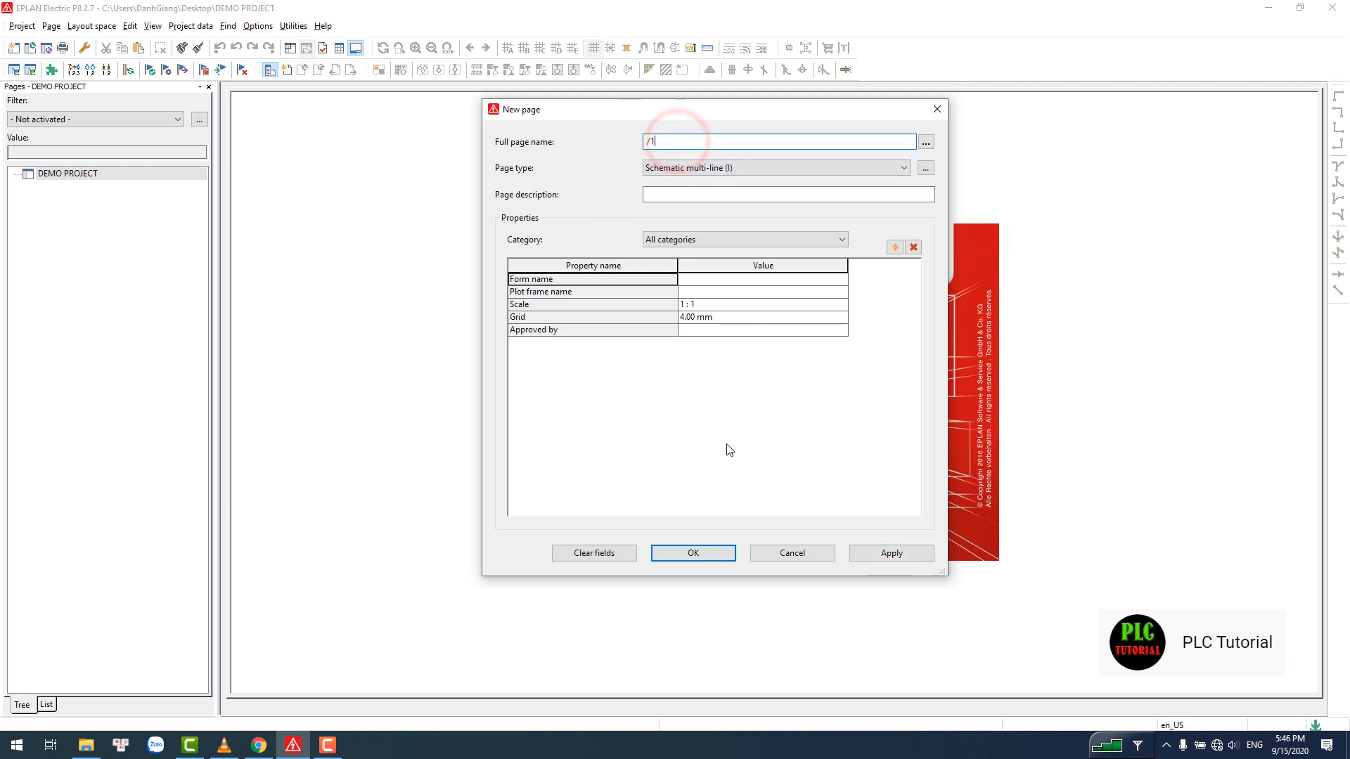
- Create consecutive multi-line schematic pages 1 to 9 and finish adding pages
click(871, 555)
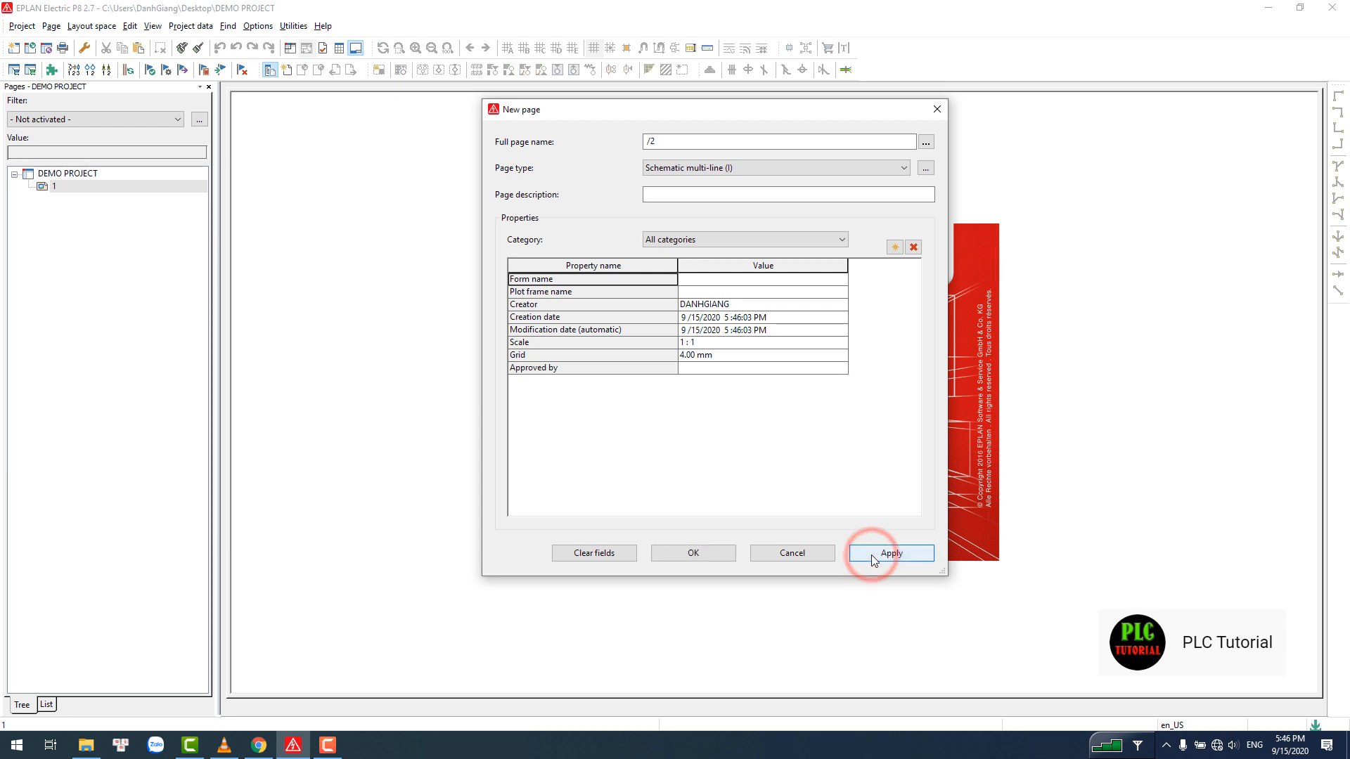
click(871, 555)
click(875, 555)
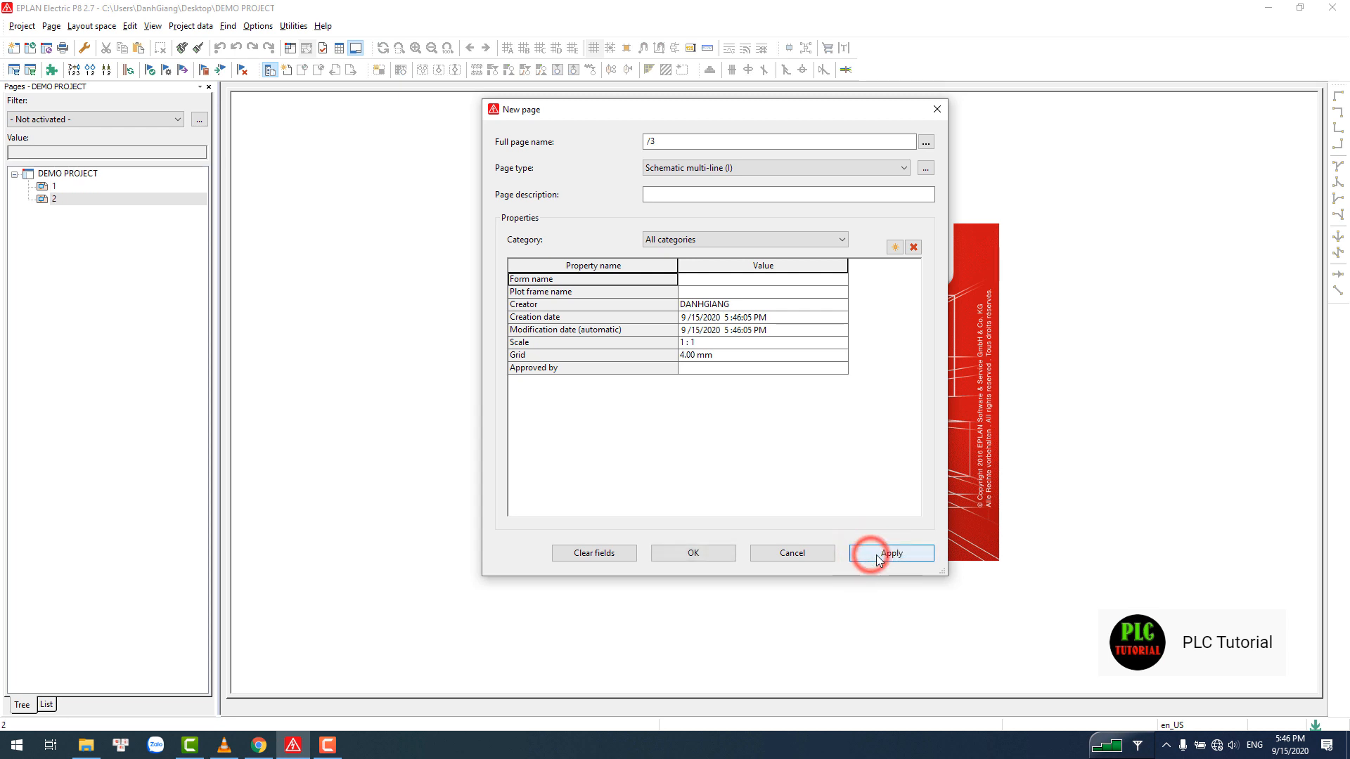
click(877, 554)
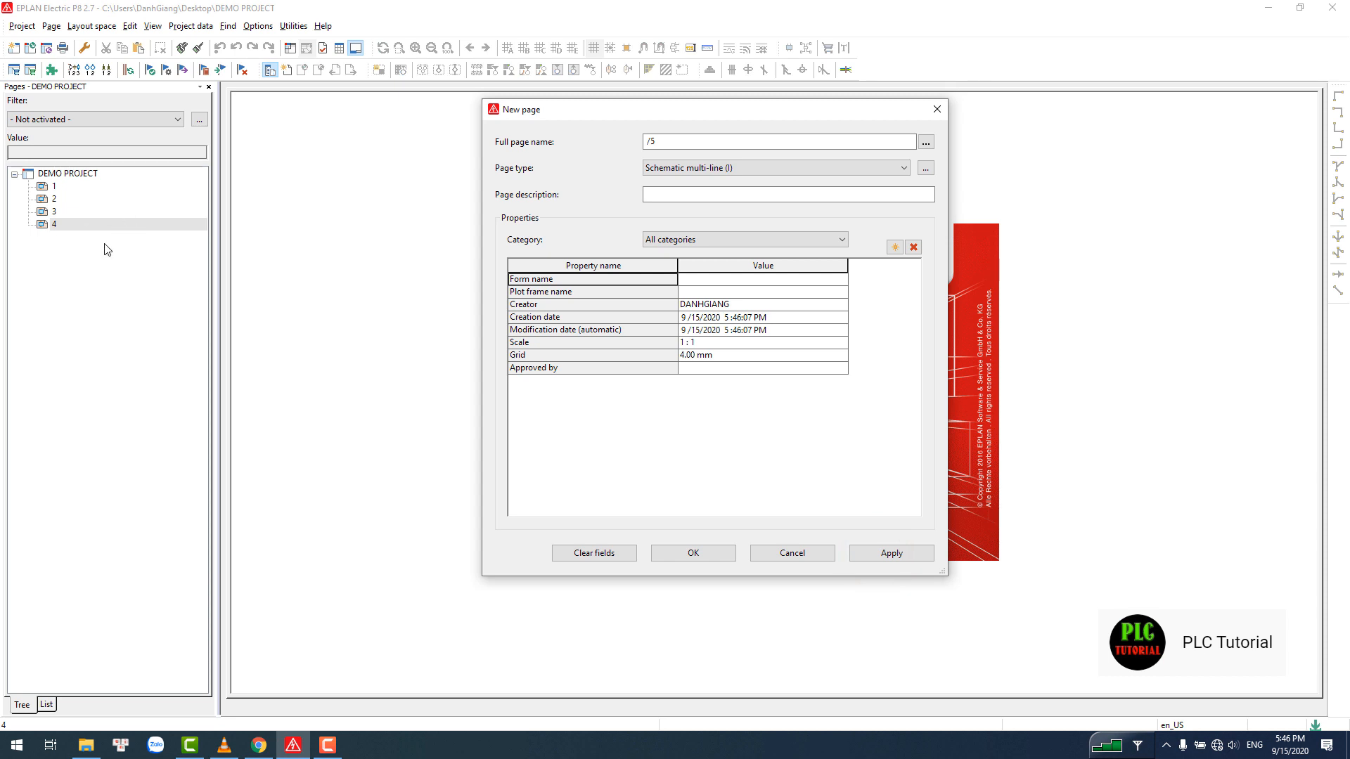
click(893, 552)
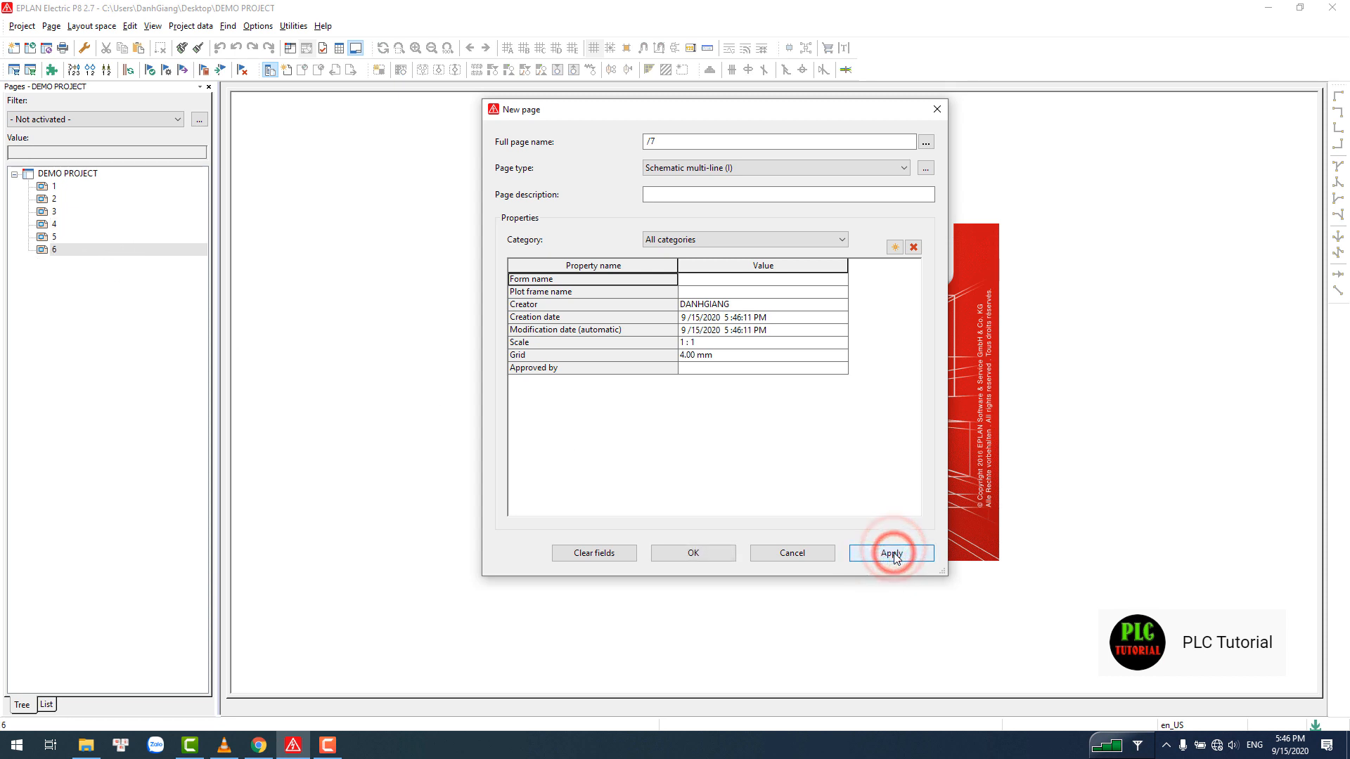
click(893, 552)
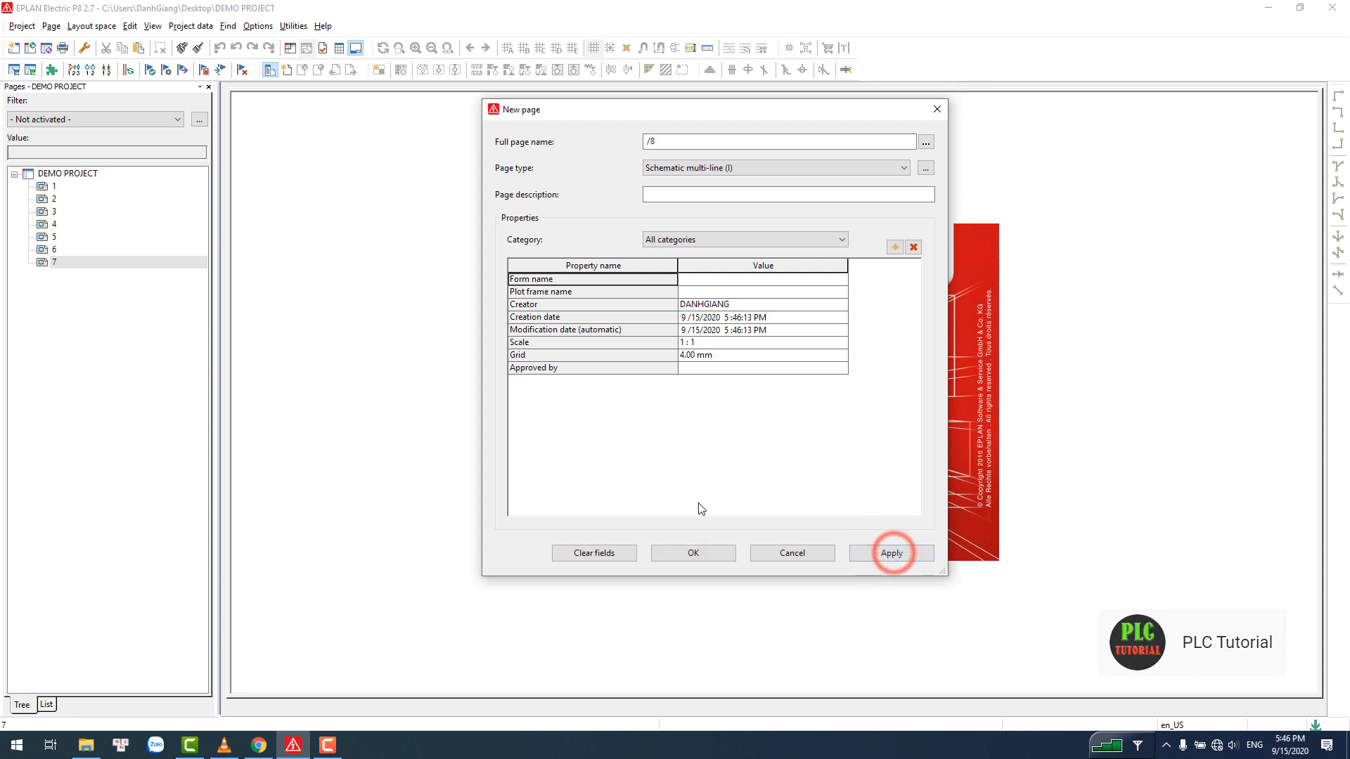
click(890, 554)
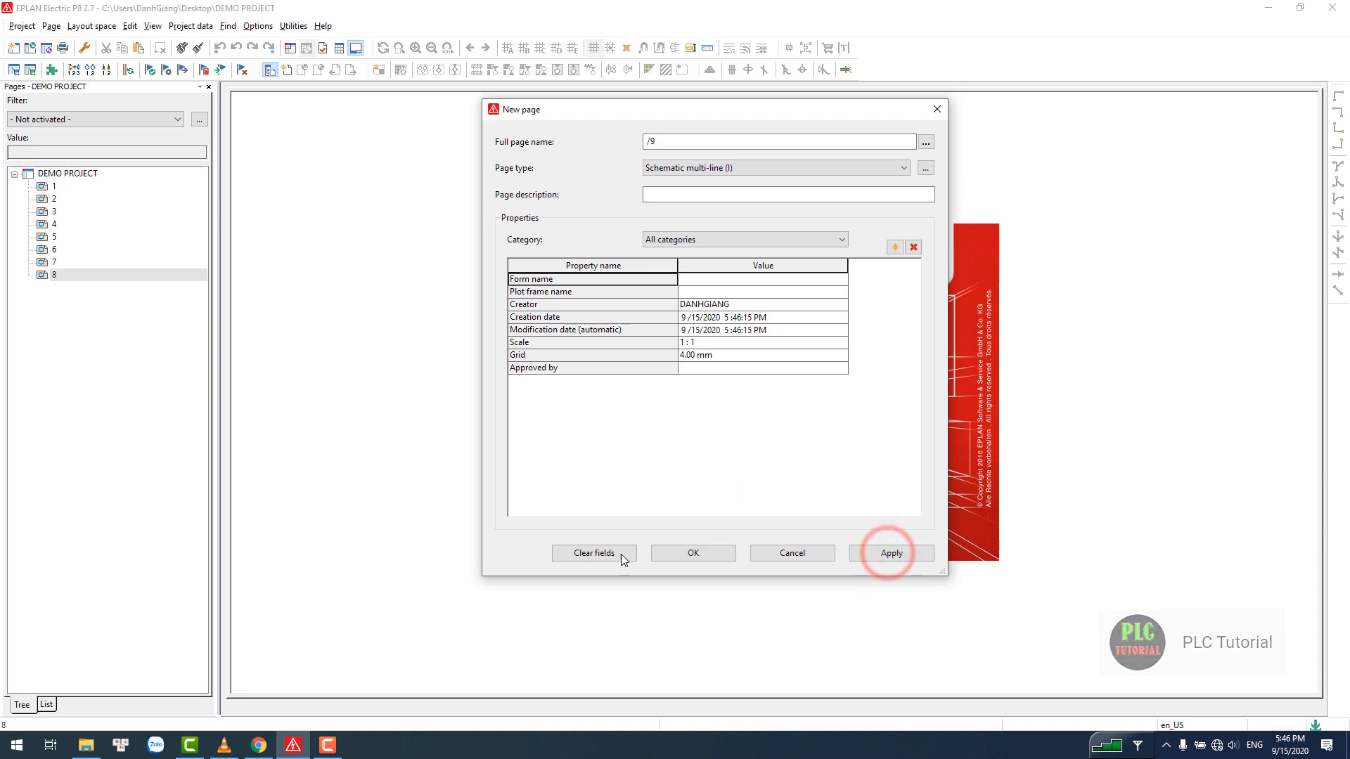
click(693, 554)
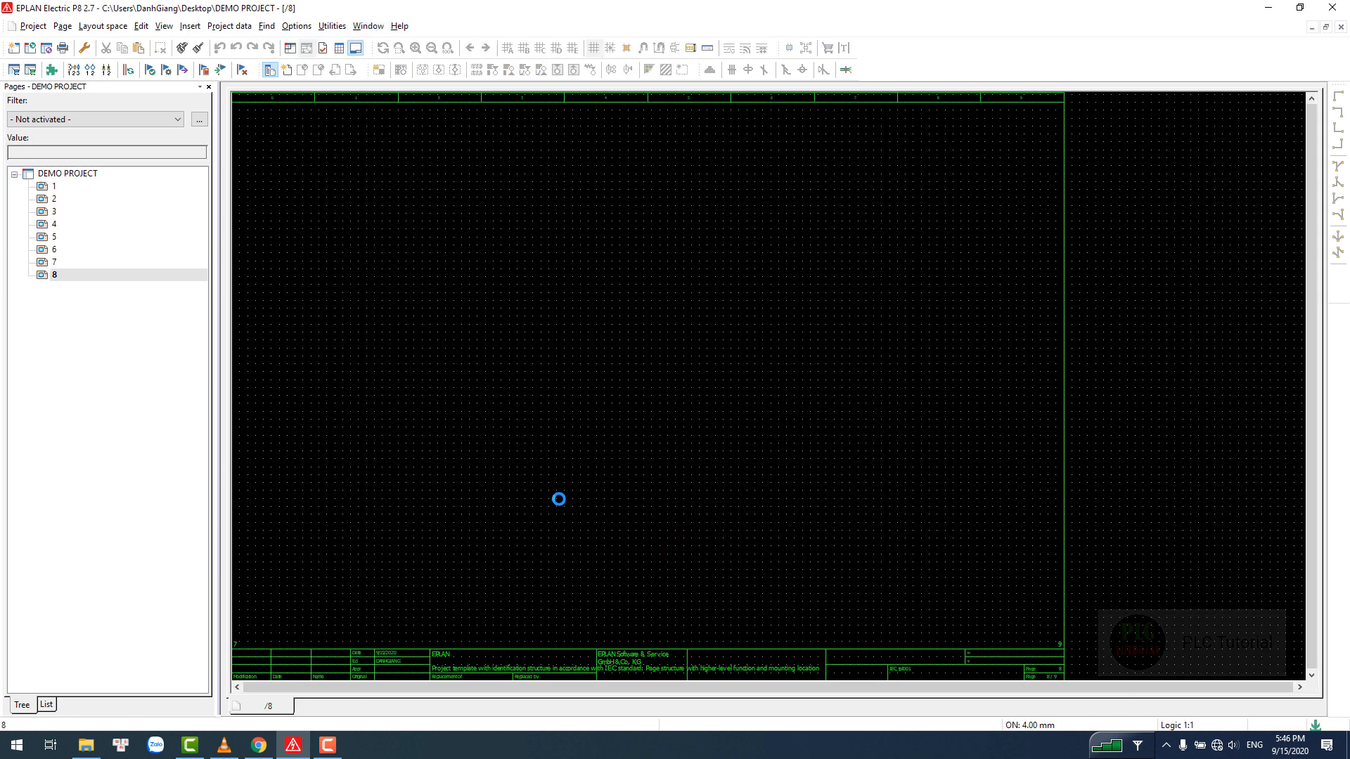
scroll(815, 487, down, 3)
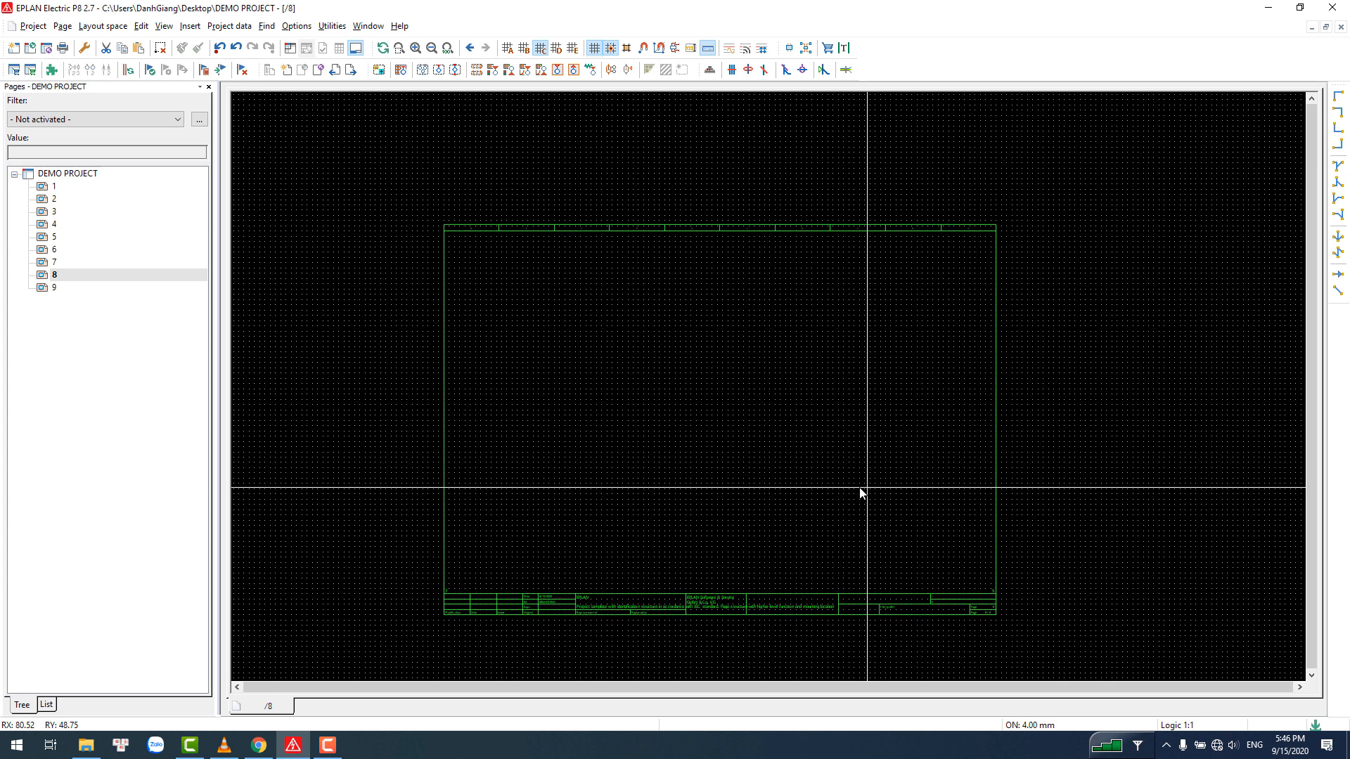
scroll(722, 410, down, 1)
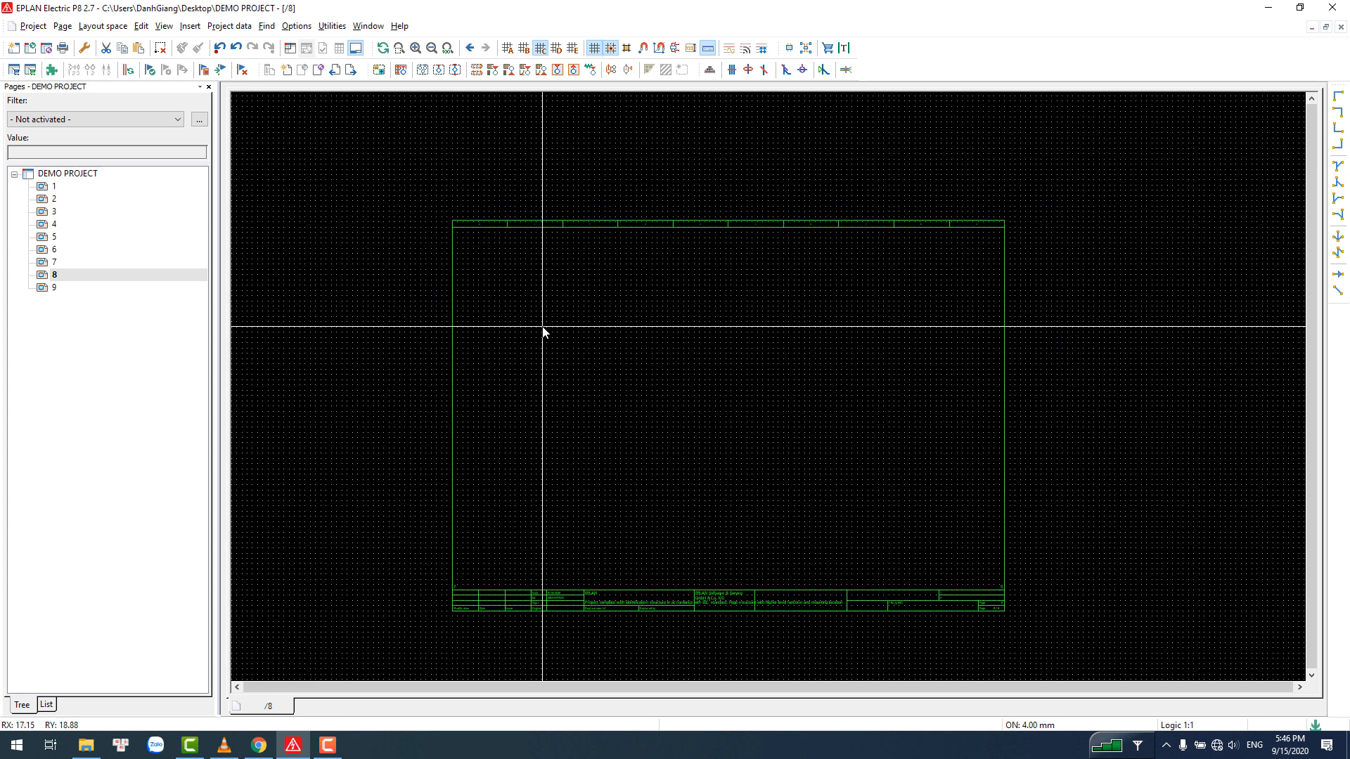
scroll(588, 331, up, 2)
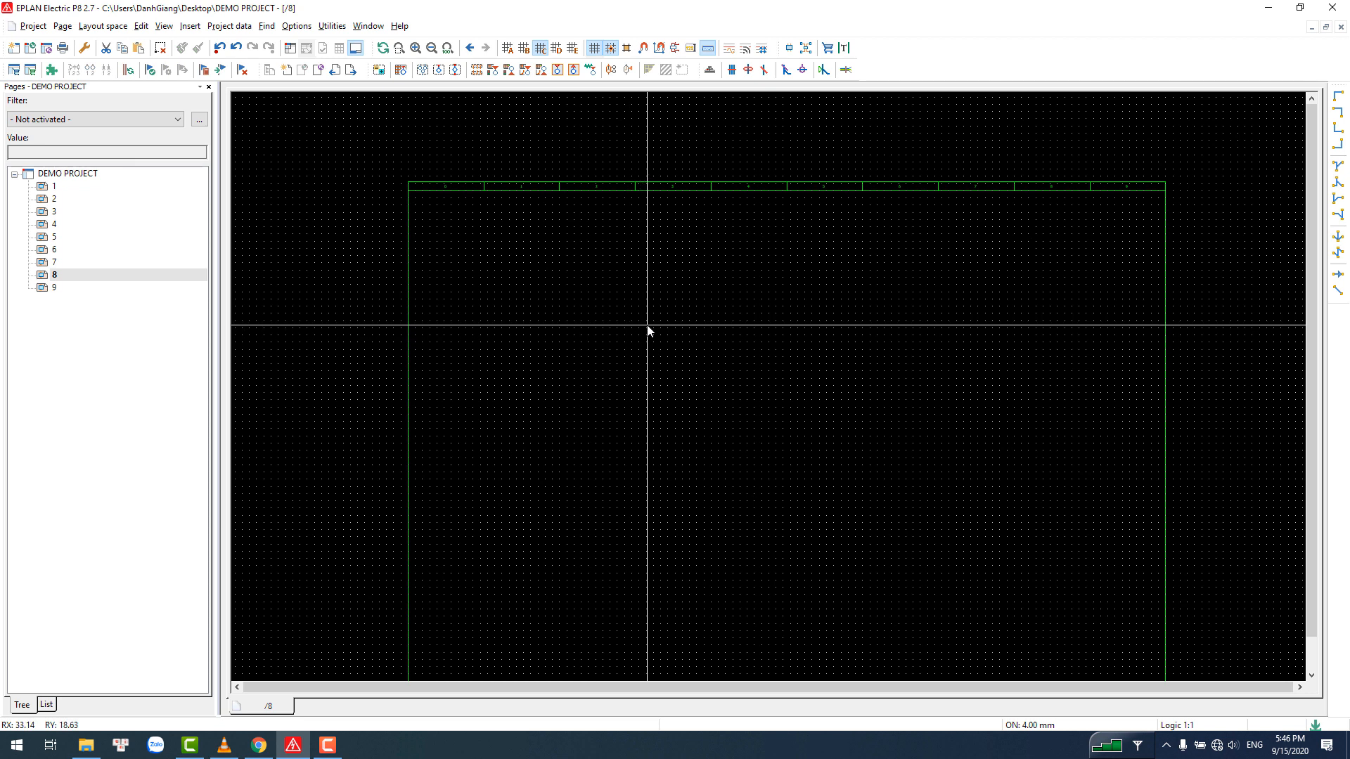
scroll(601, 464, down, 1)
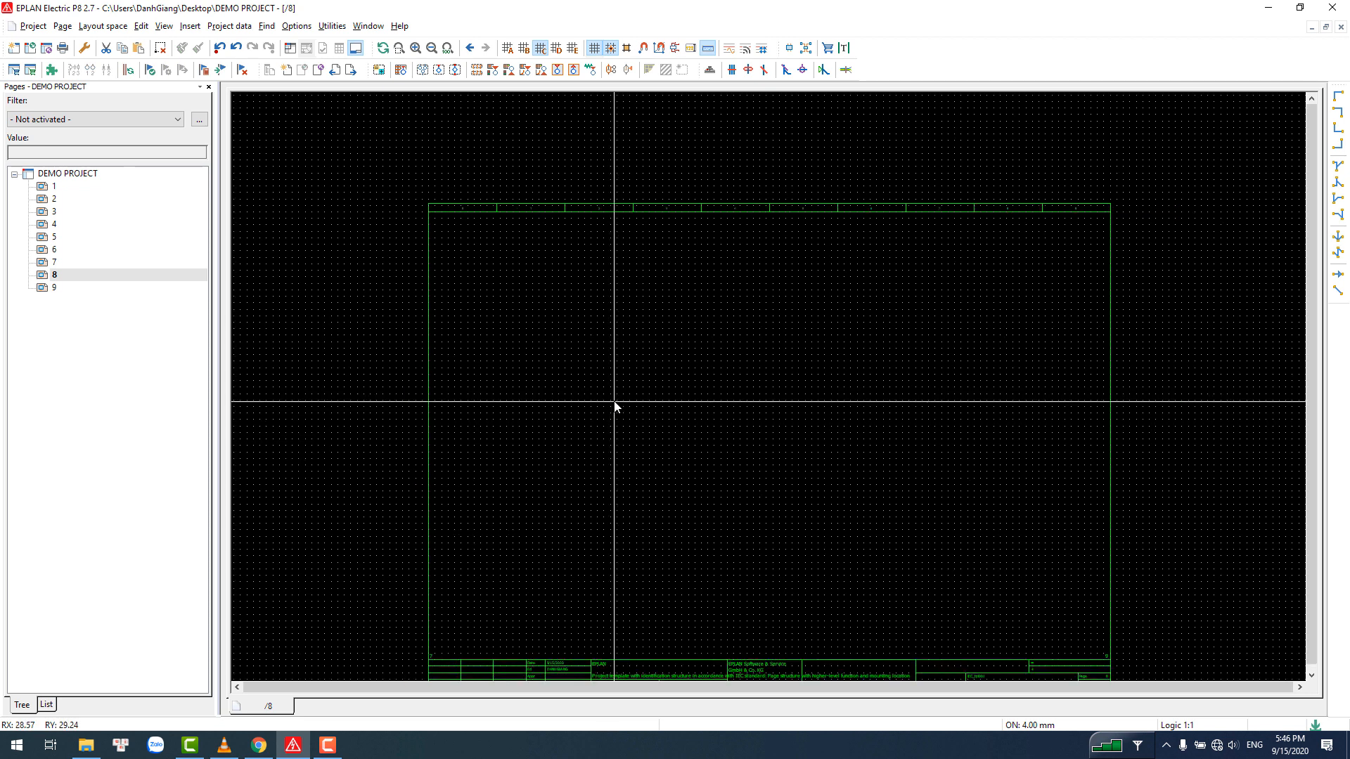
scroll(611, 397, down, 2)
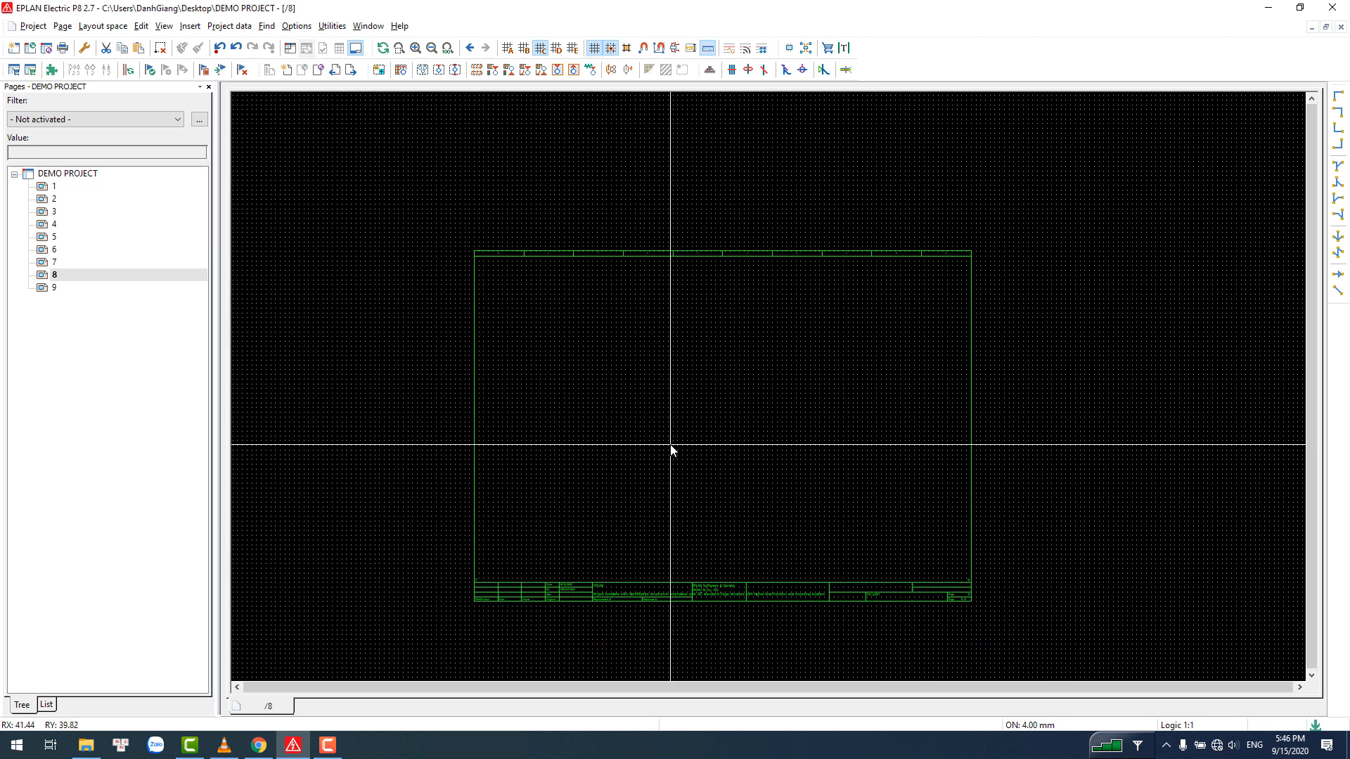
scroll(670, 450, down, 2)
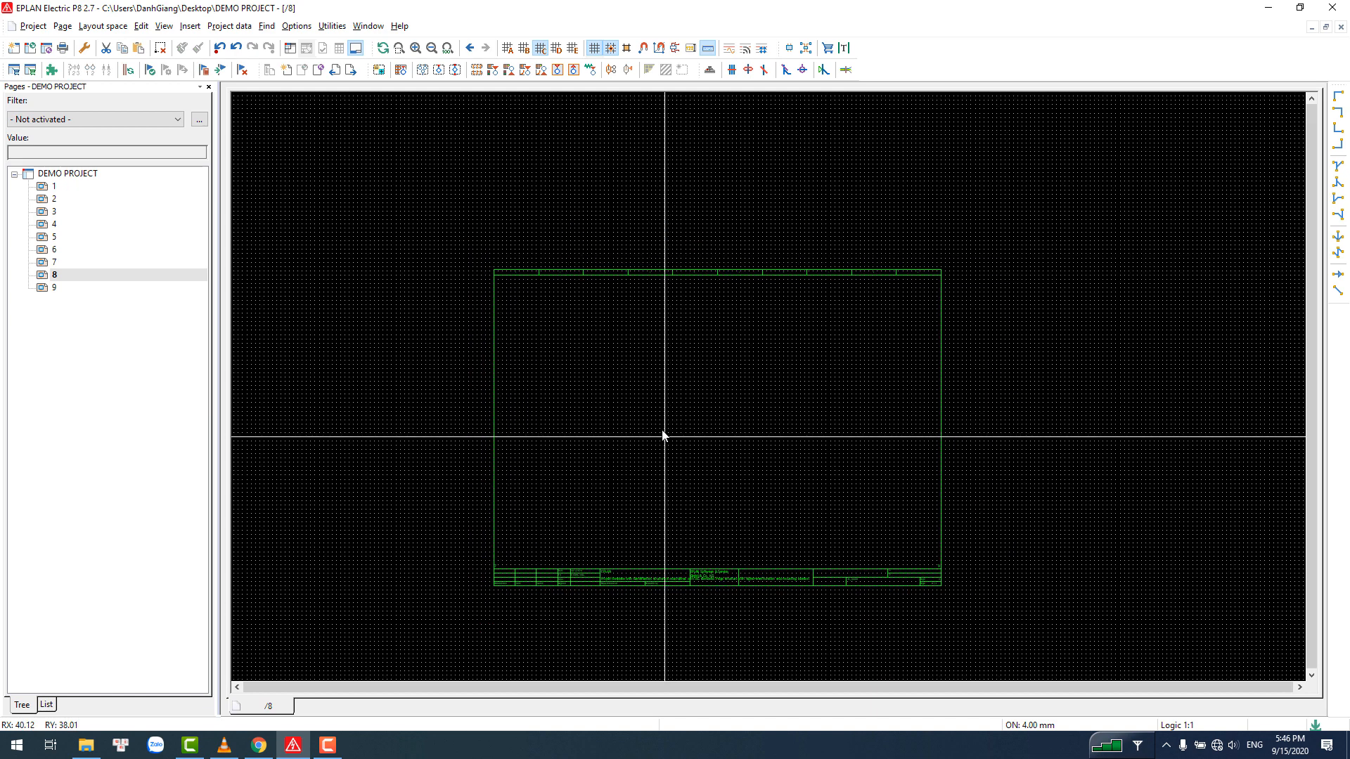
scroll(670, 448, up, 4)
scroll(670, 450, down, 2)
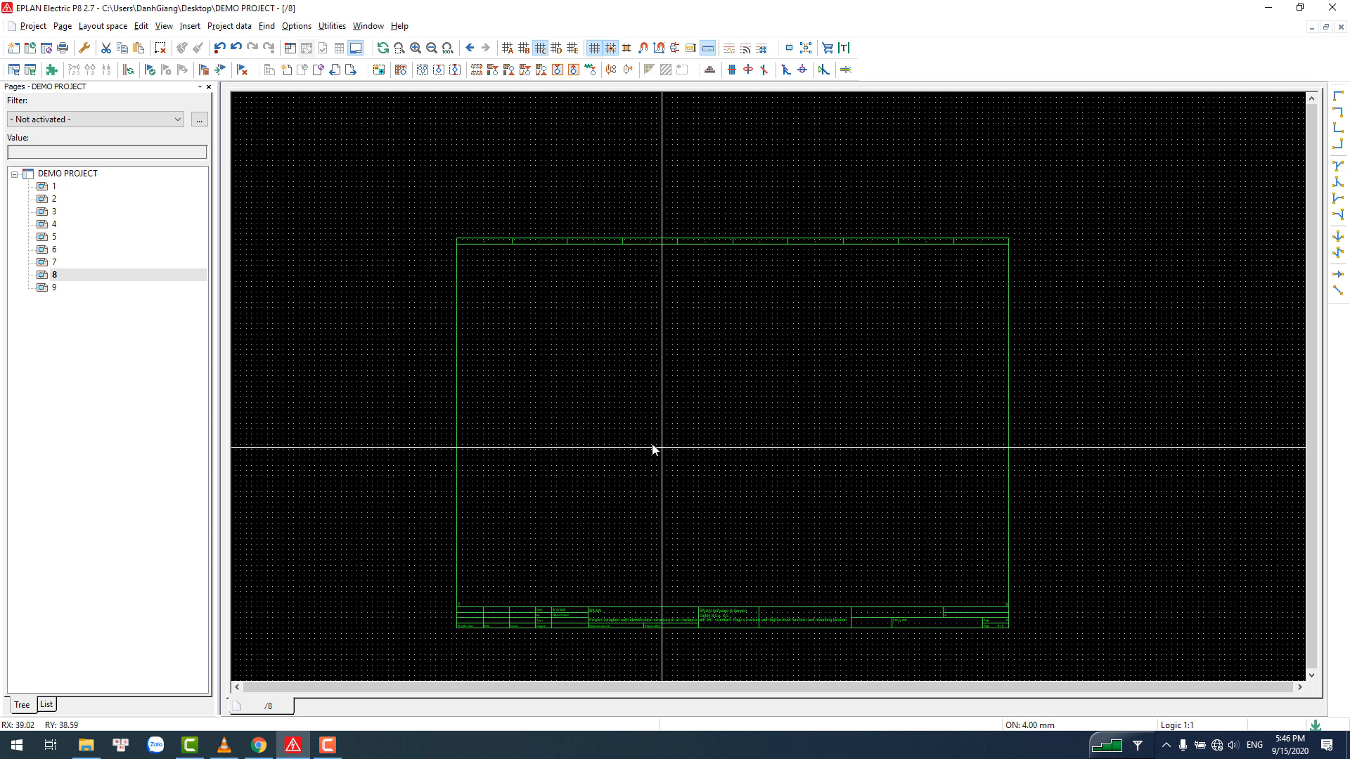
- Select pages 1 to 9 of DEMO PROJECT together and open their shared page properties
click(52, 186)
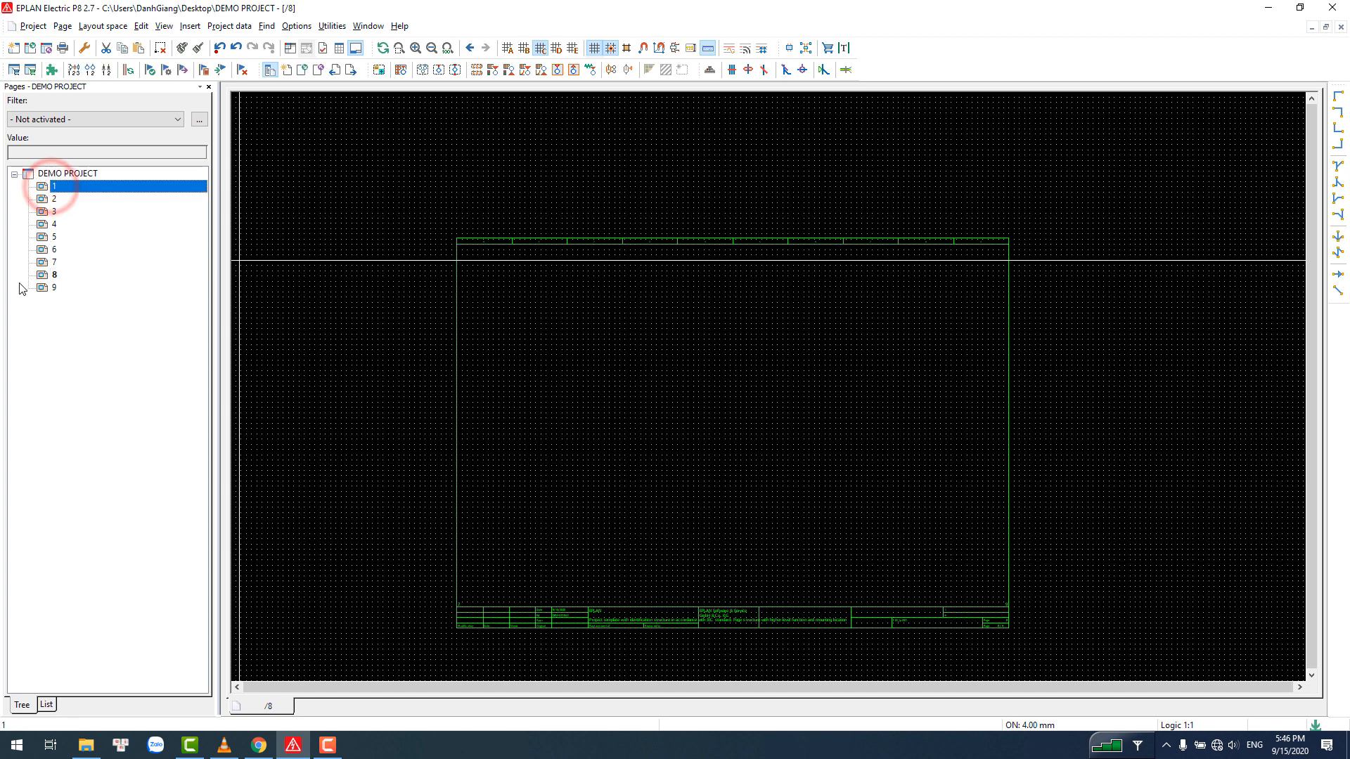
click(53, 288)
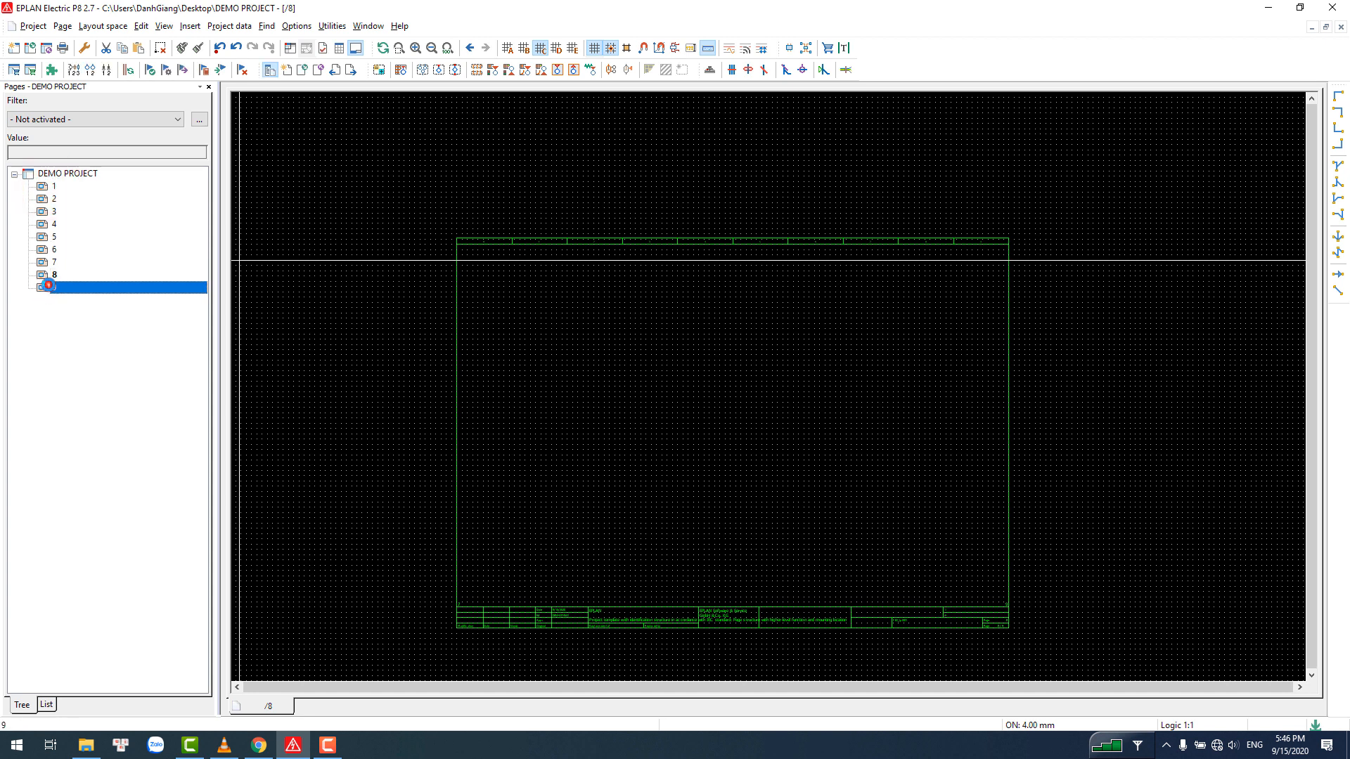
shift+click(53, 187)
right_click(69, 188)
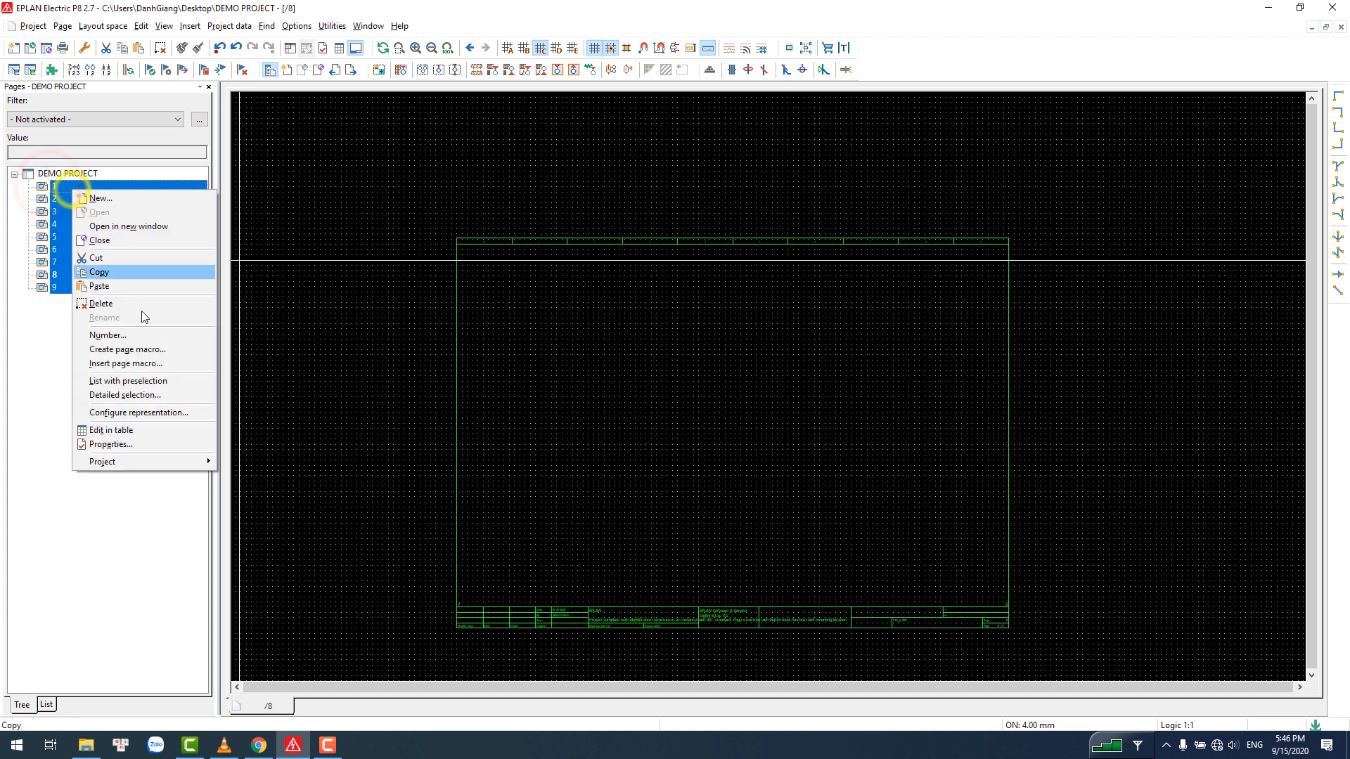
click(125, 443)
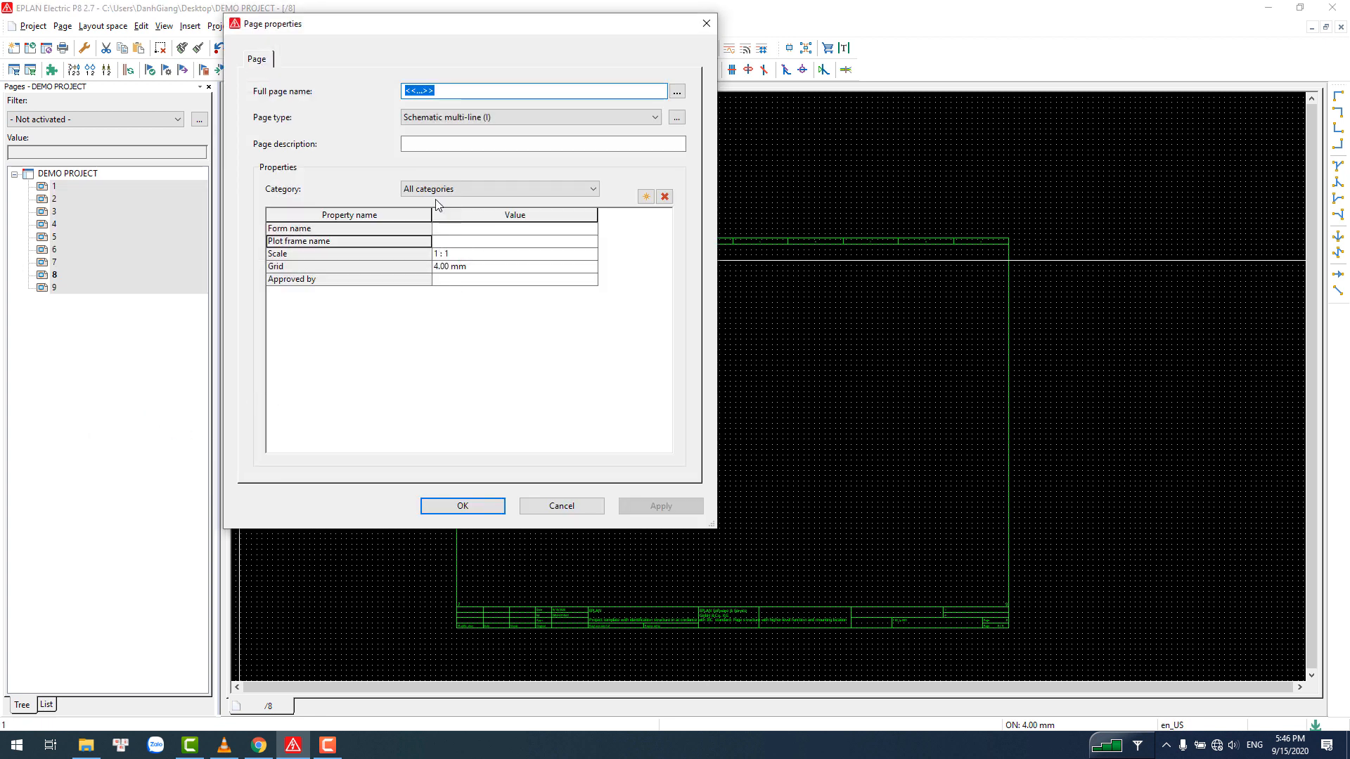
drag(394, 29, 618, 124)
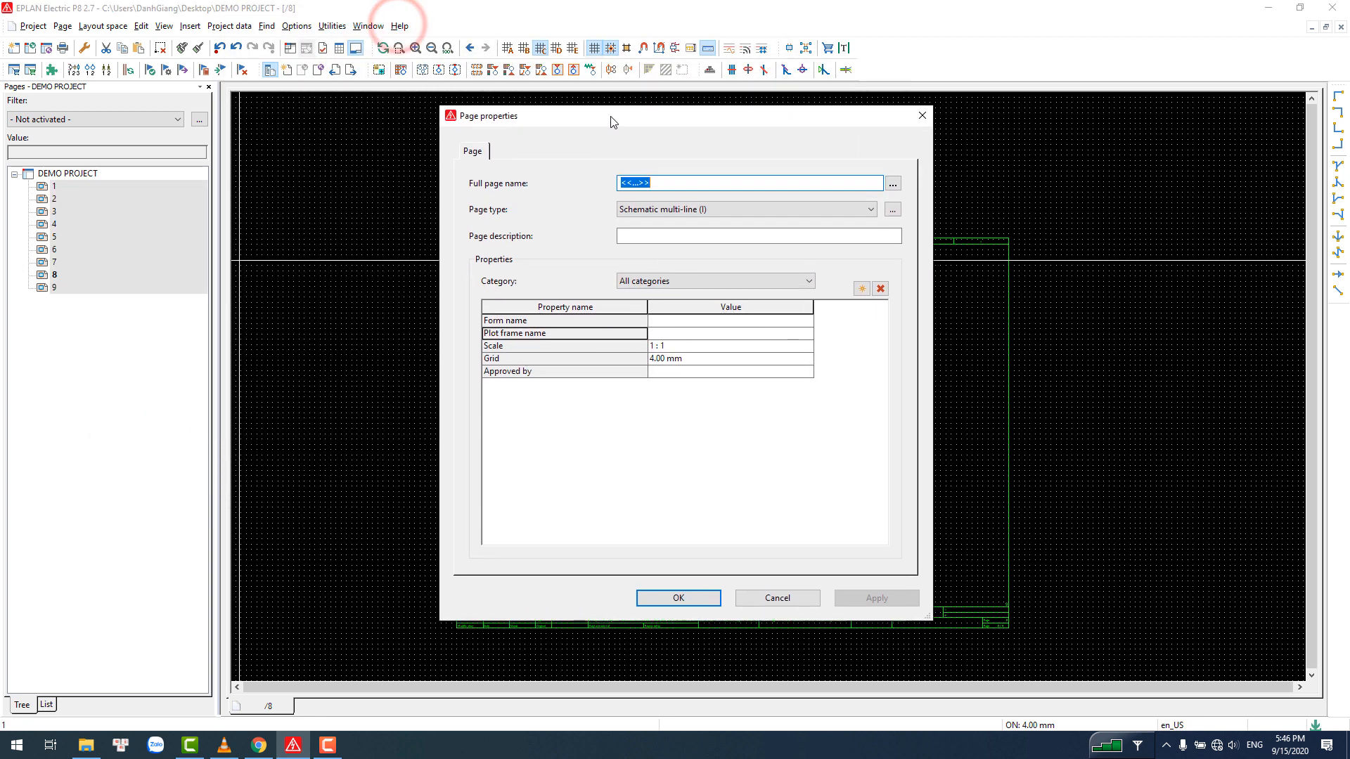
click(691, 240)
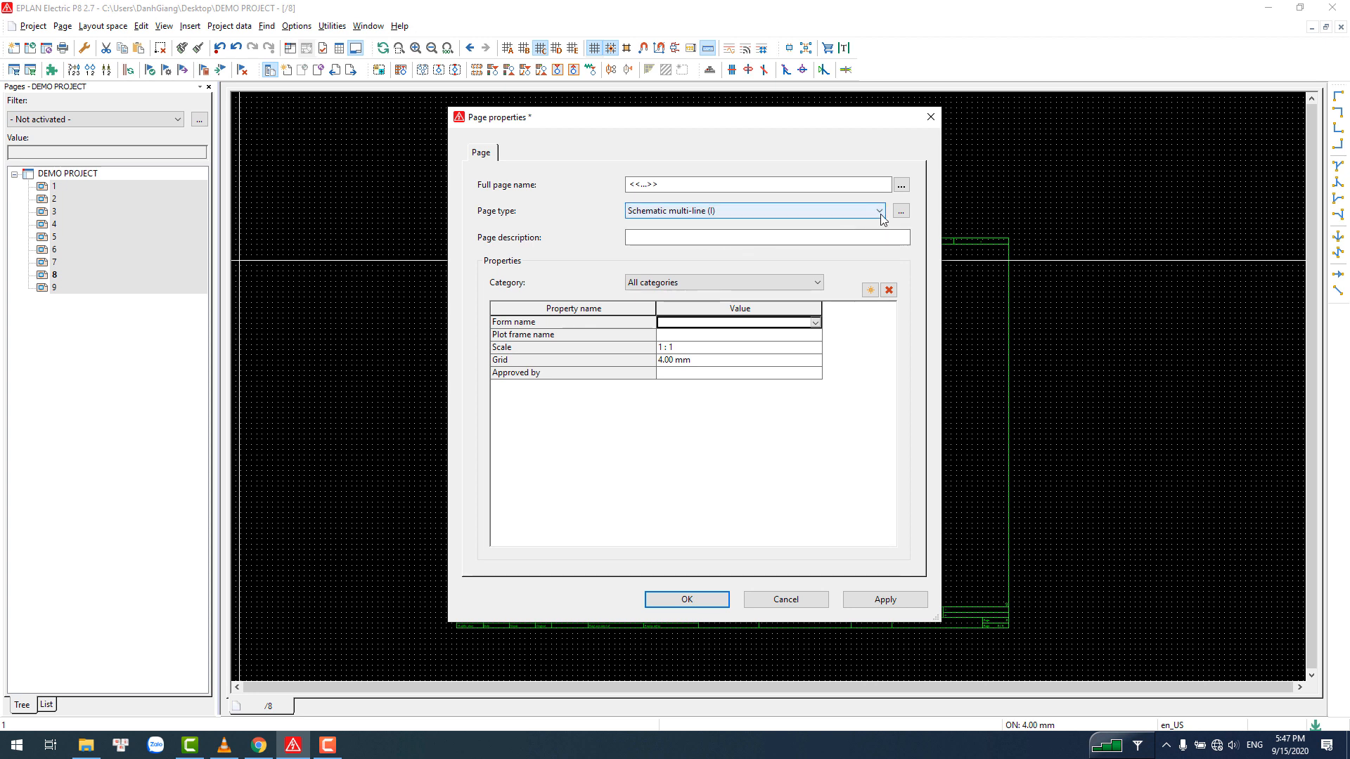
- Set the functional assignment in the selected pages' full page name to EE
click(901, 185)
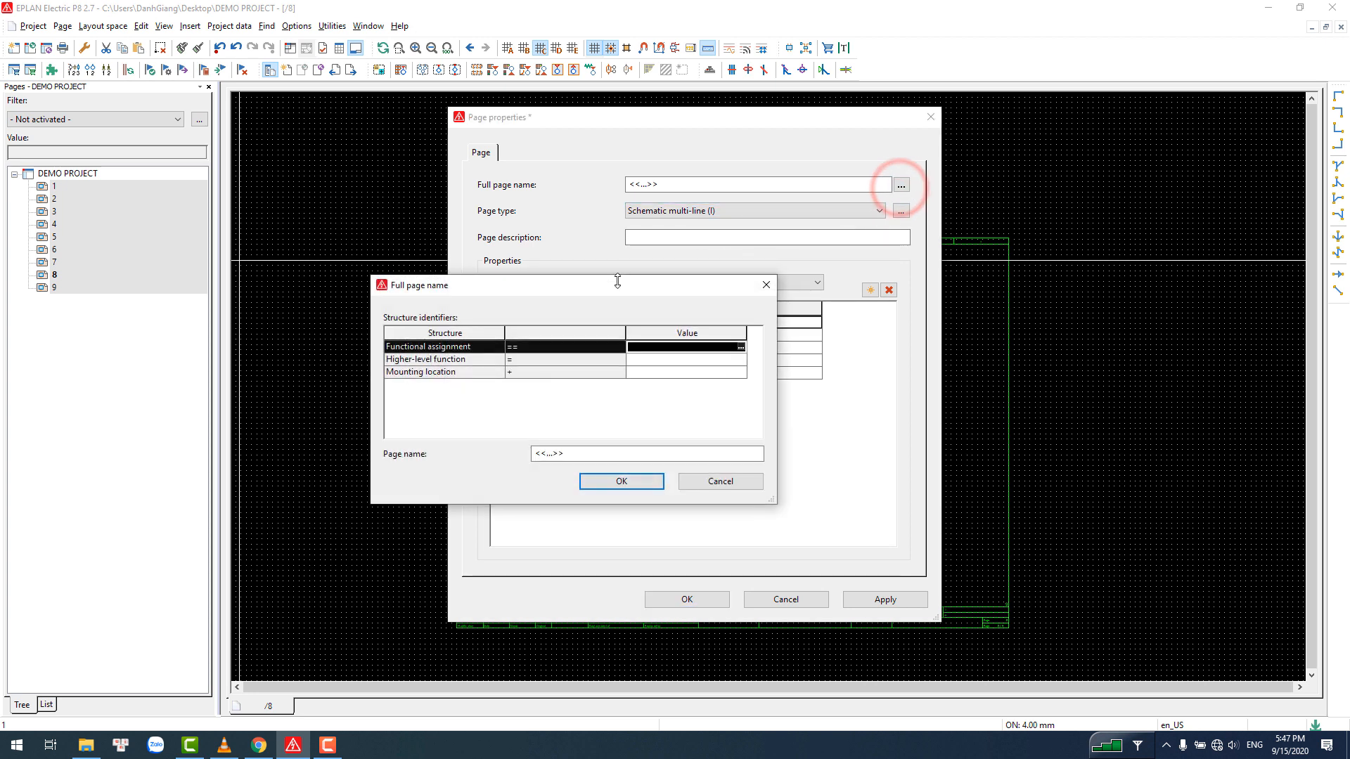
drag(618, 281, 737, 261)
click(770, 320)
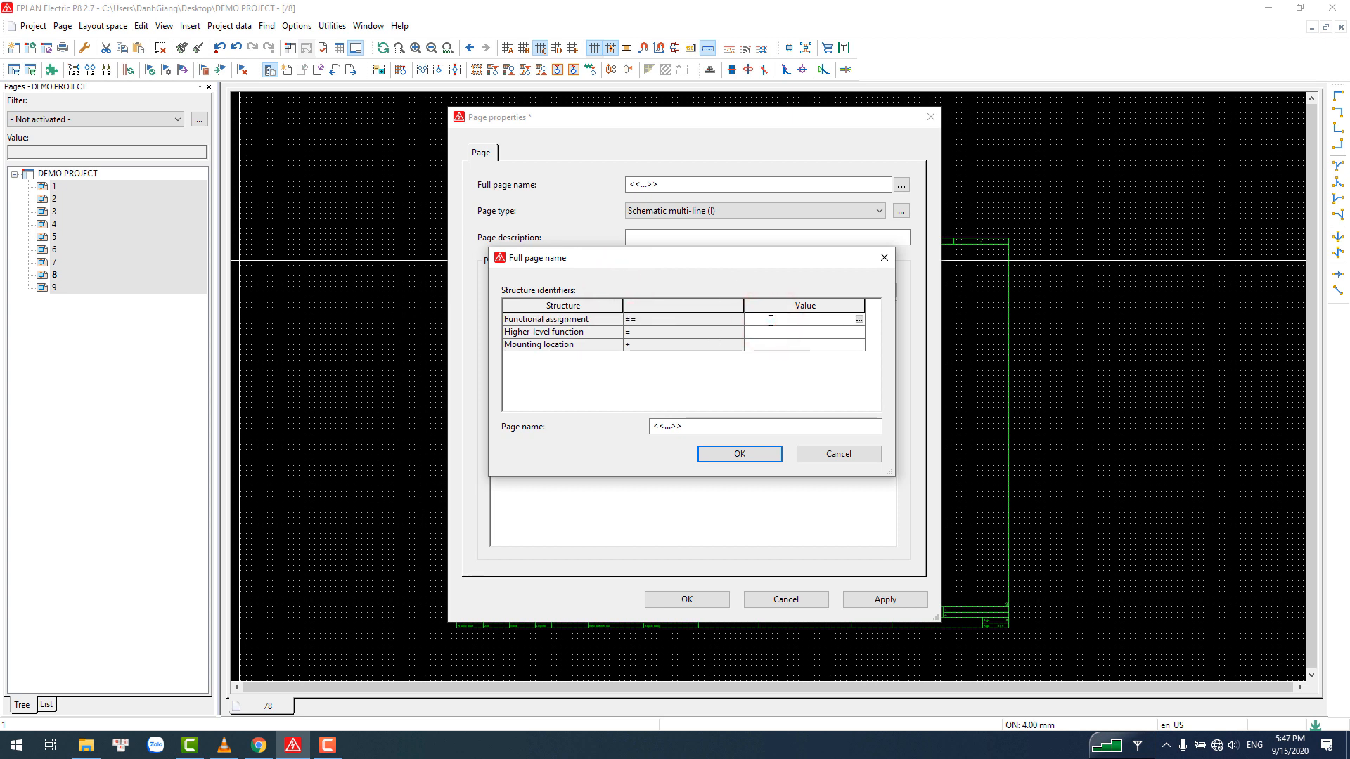
text(EEE)
key(Return)
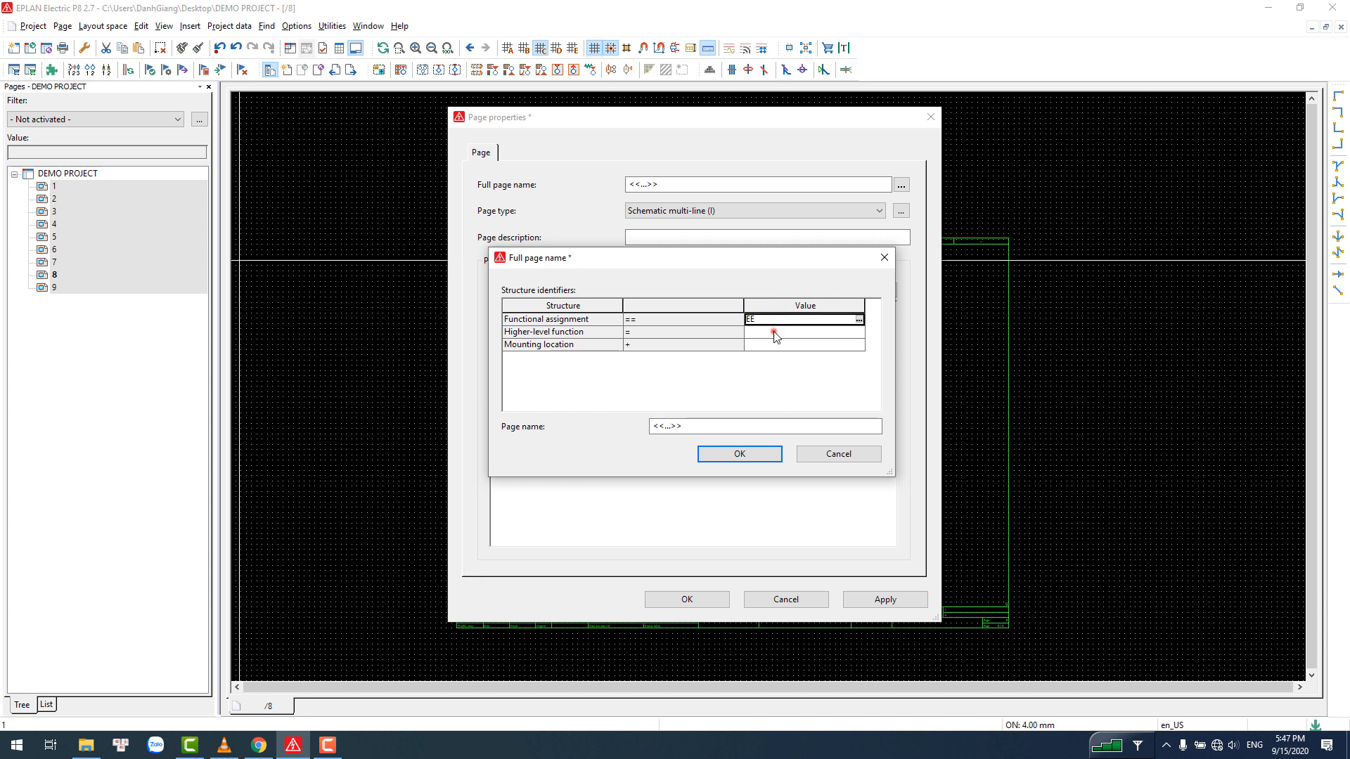
- Set the pages' higher-level function to Factory1 and mounting location to CAB1, and apply the page properties
click(773, 333)
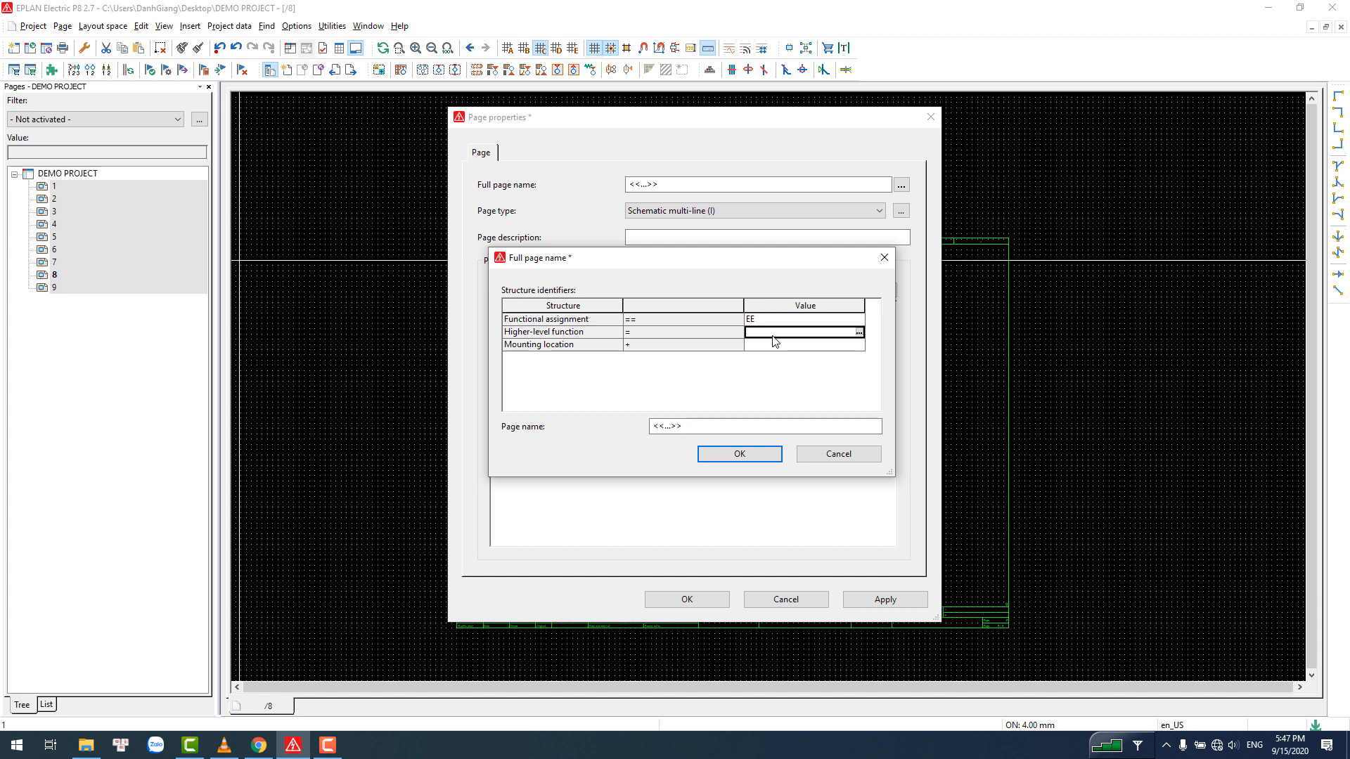
click(774, 336)
text(Factory1)
key(Return)
click(800, 344)
text(CA)
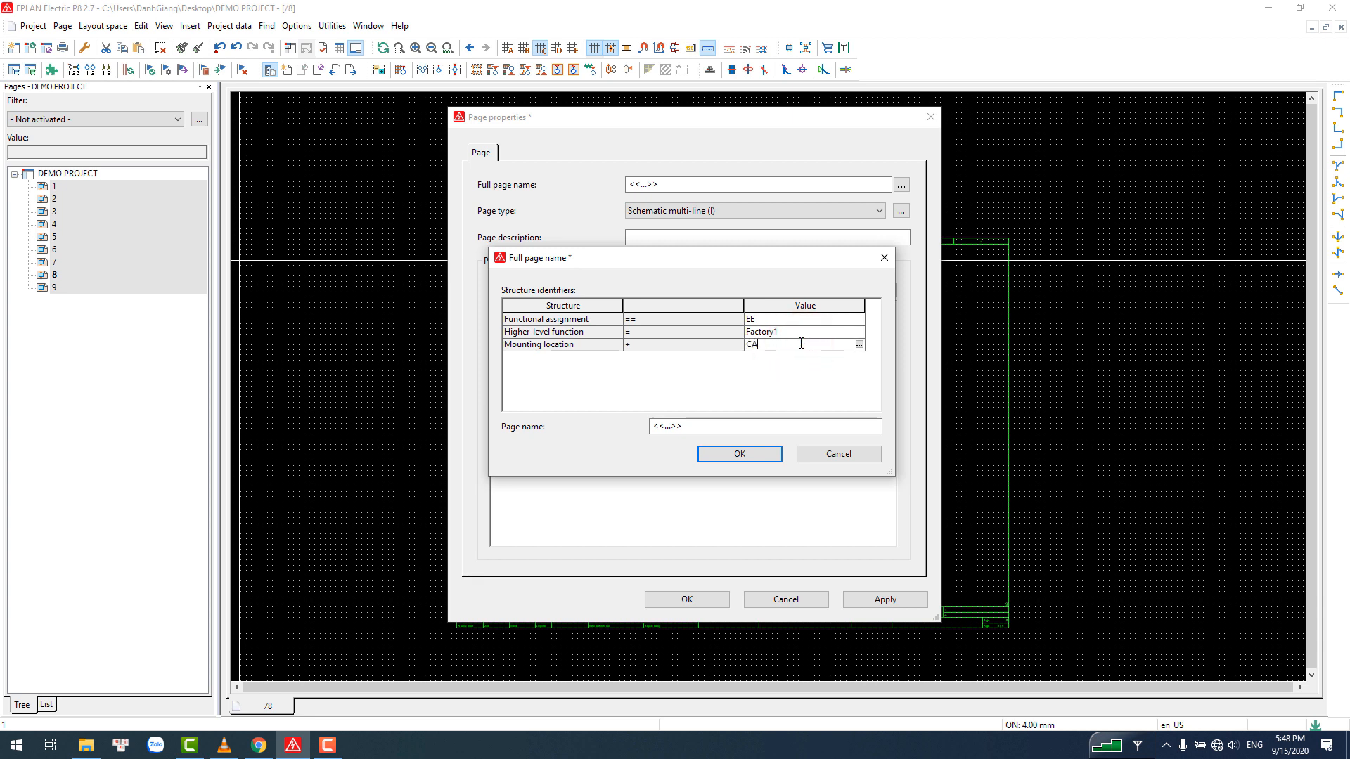
text(B1)
click(741, 454)
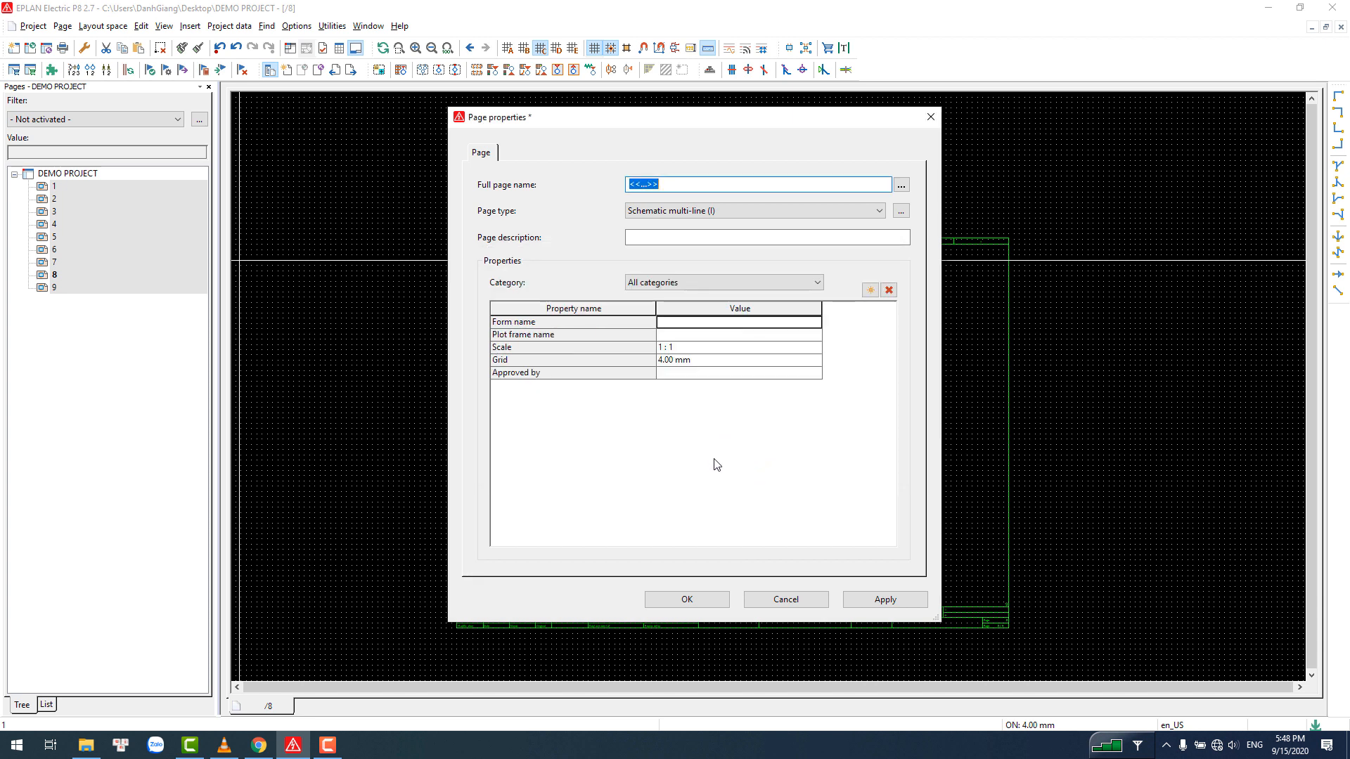
click(883, 599)
click(687, 599)
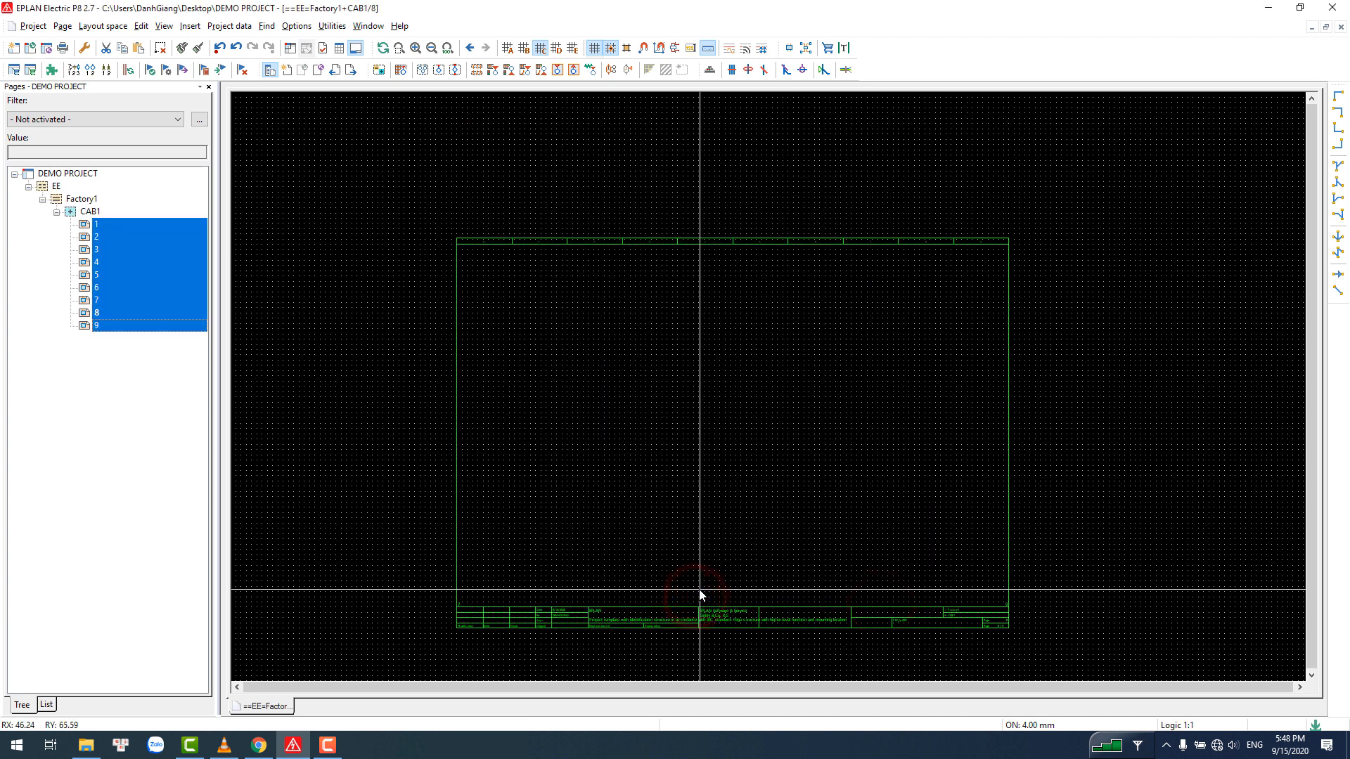
click(127, 260)
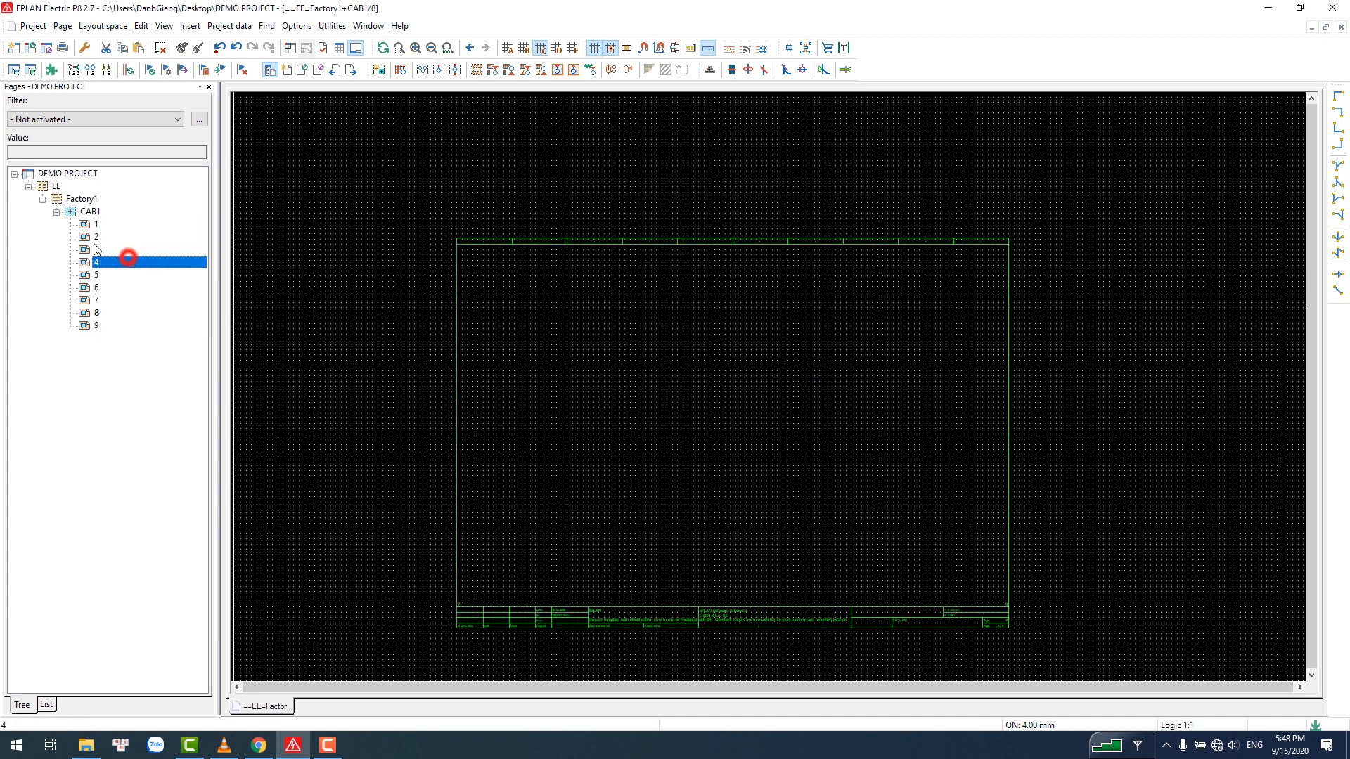
click(57, 212)
click(57, 212)
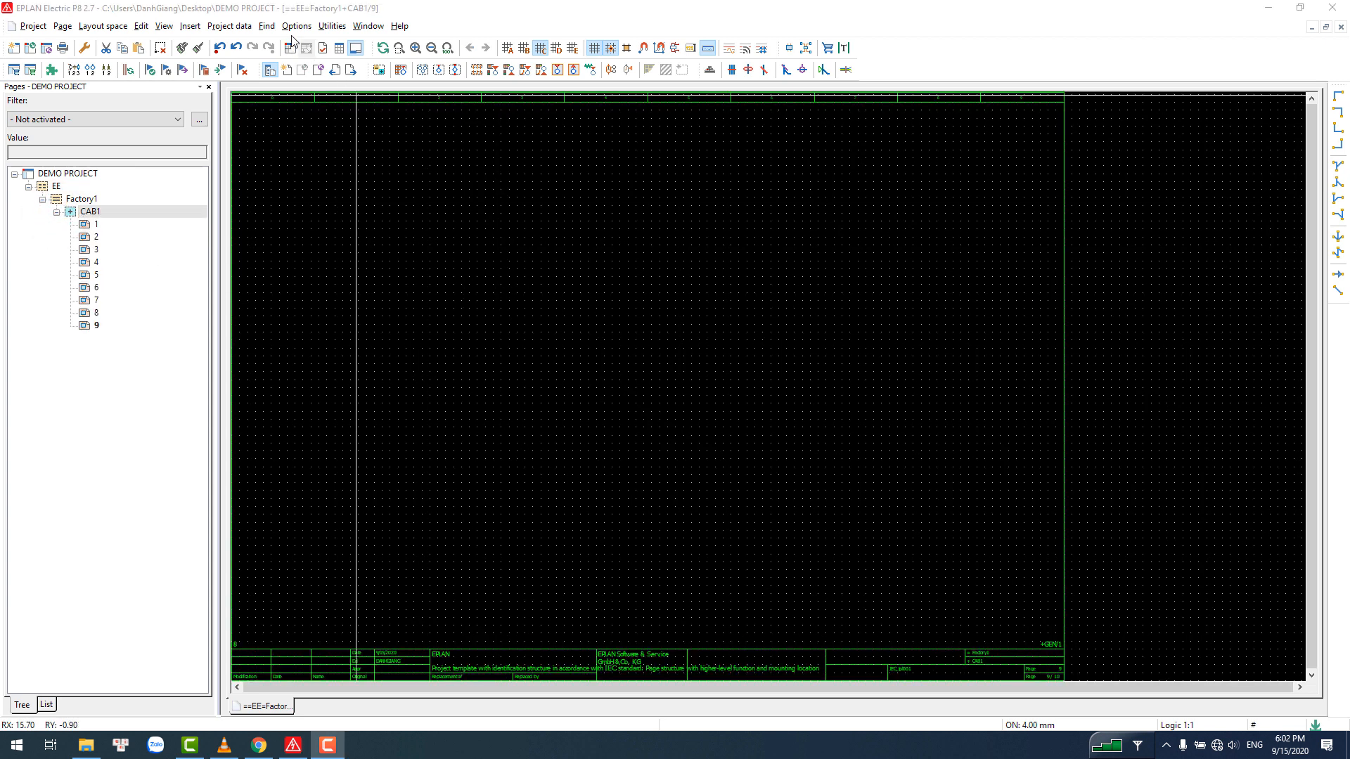
- Open the report generation settings and show the report templates of DEMO PROJECT
click(267, 27)
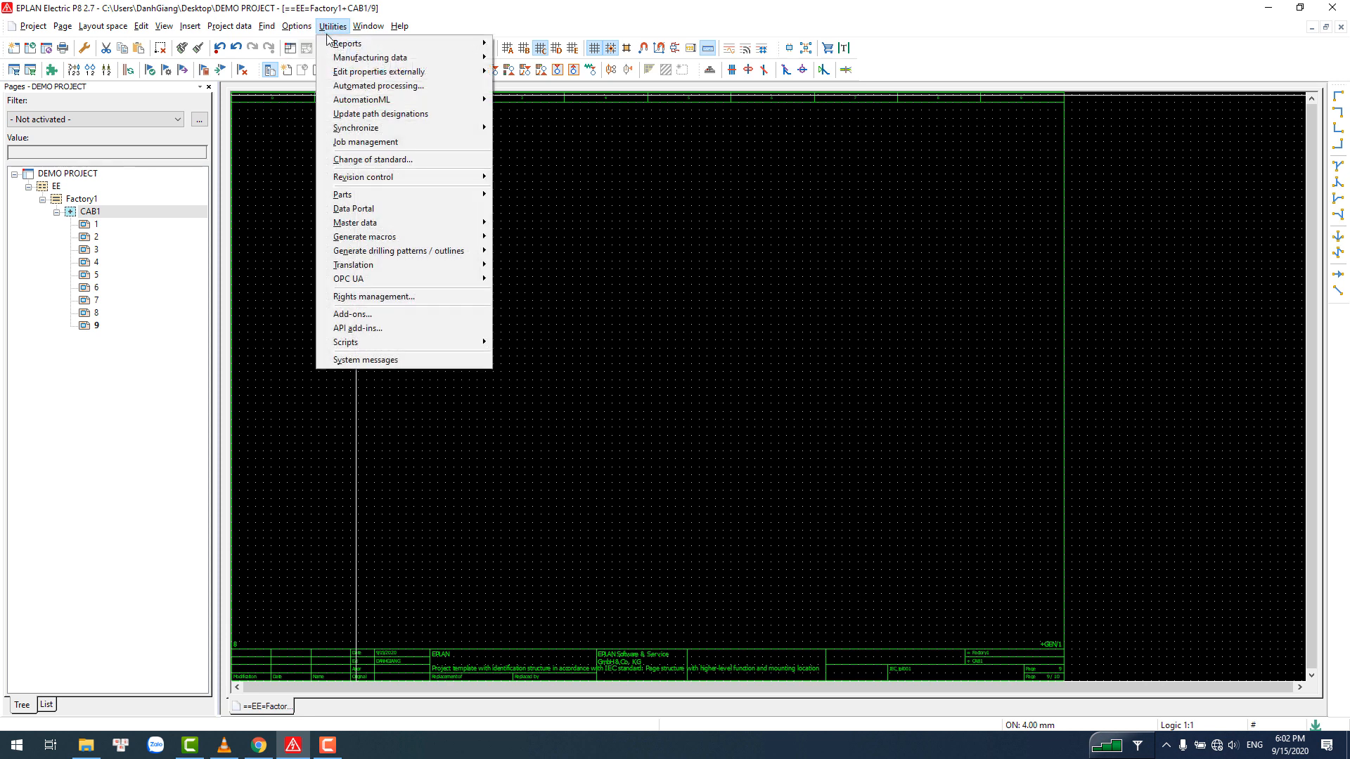
click(333, 41)
click(526, 43)
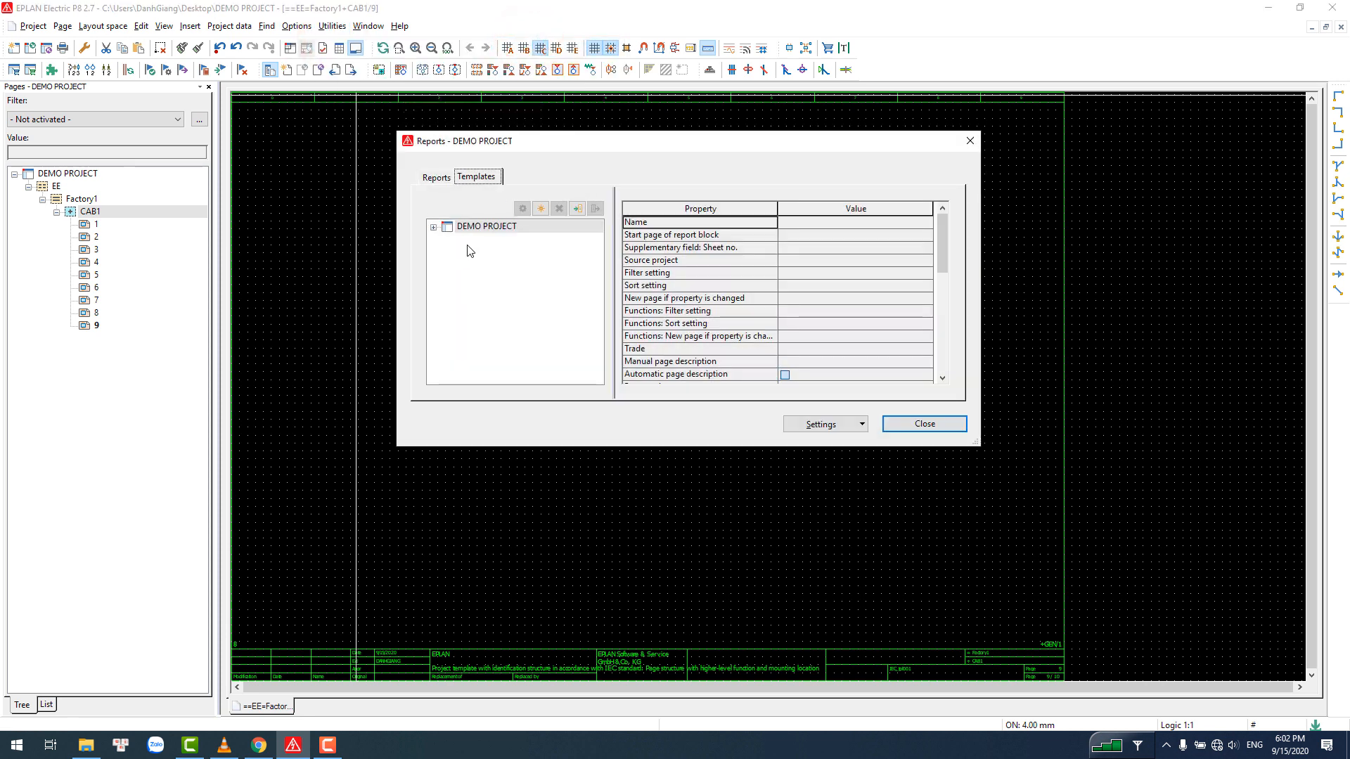
click(434, 225)
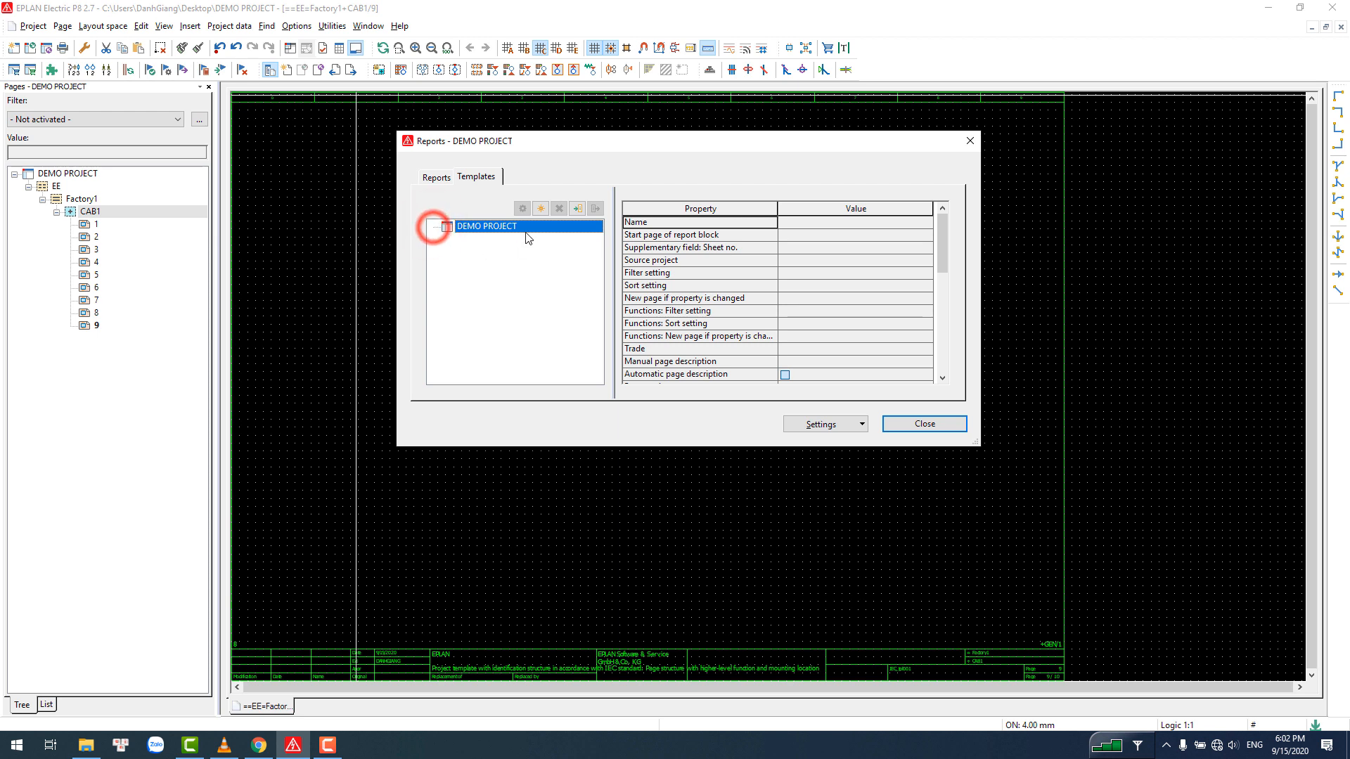
- Add a report template of type Title page / cover sheet with no filter activated
click(540, 208)
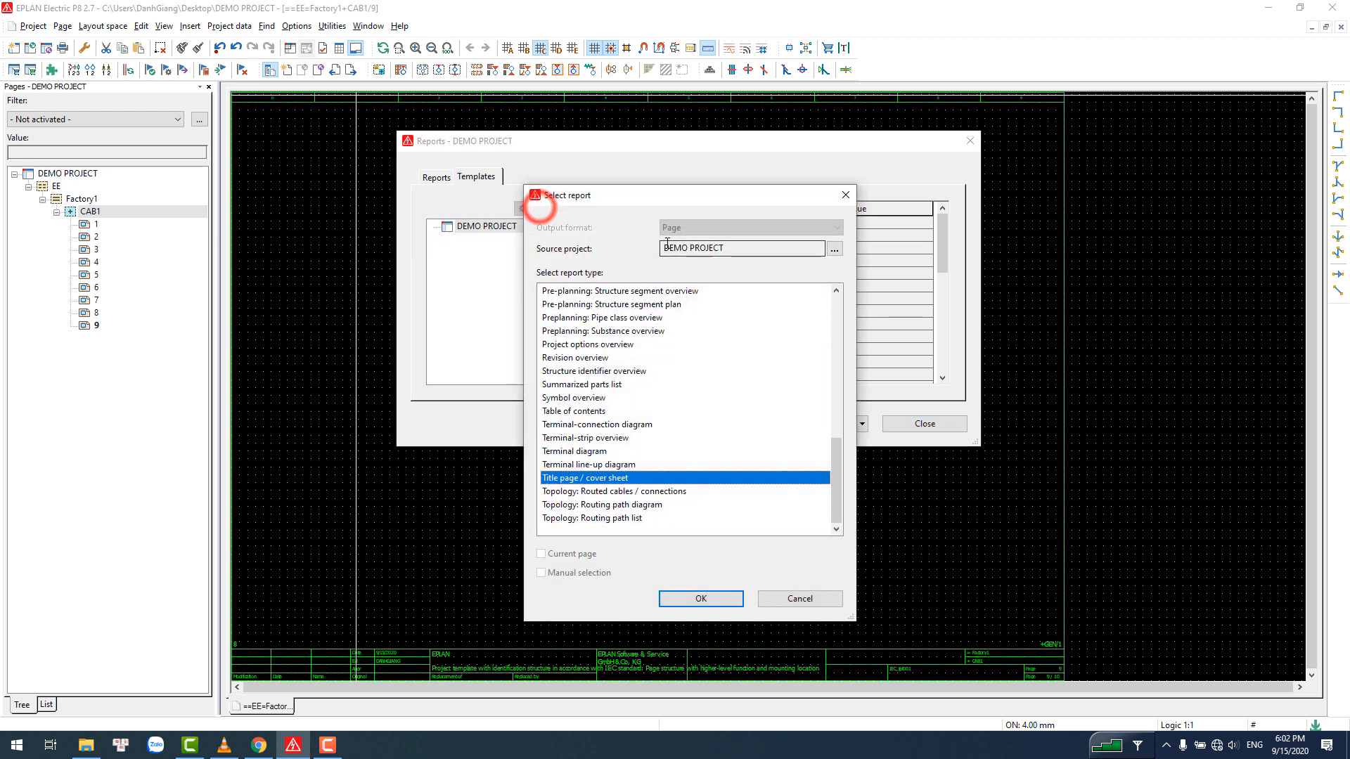
drag(676, 203, 717, 160)
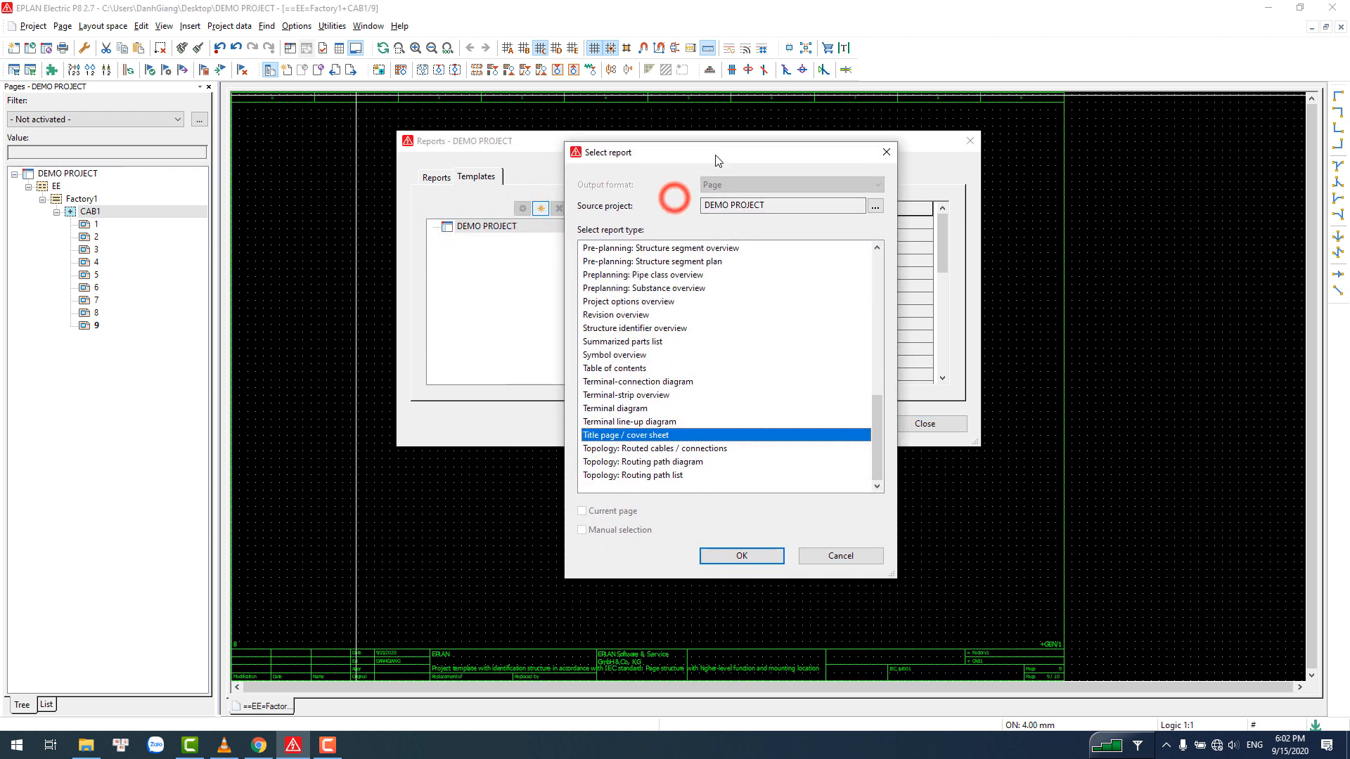
click(652, 423)
click(651, 435)
click(733, 556)
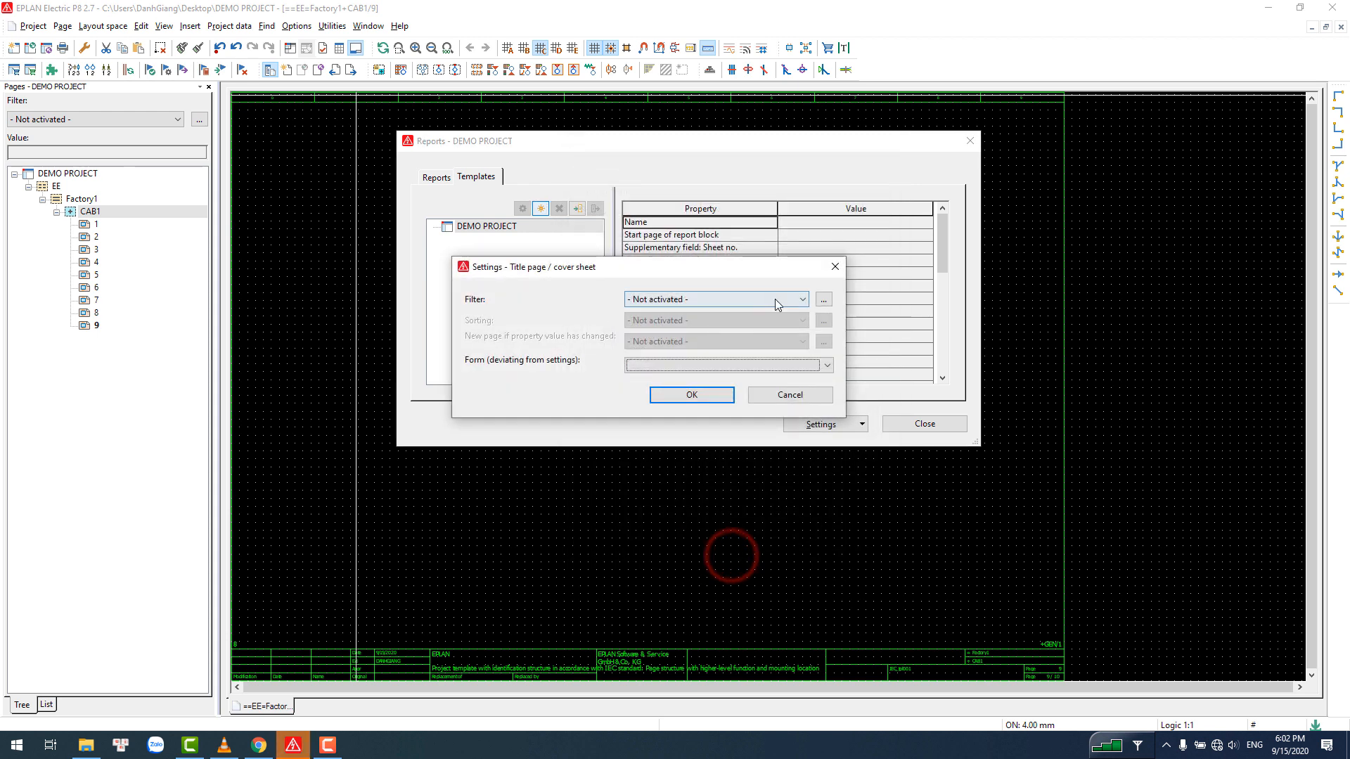
click(706, 395)
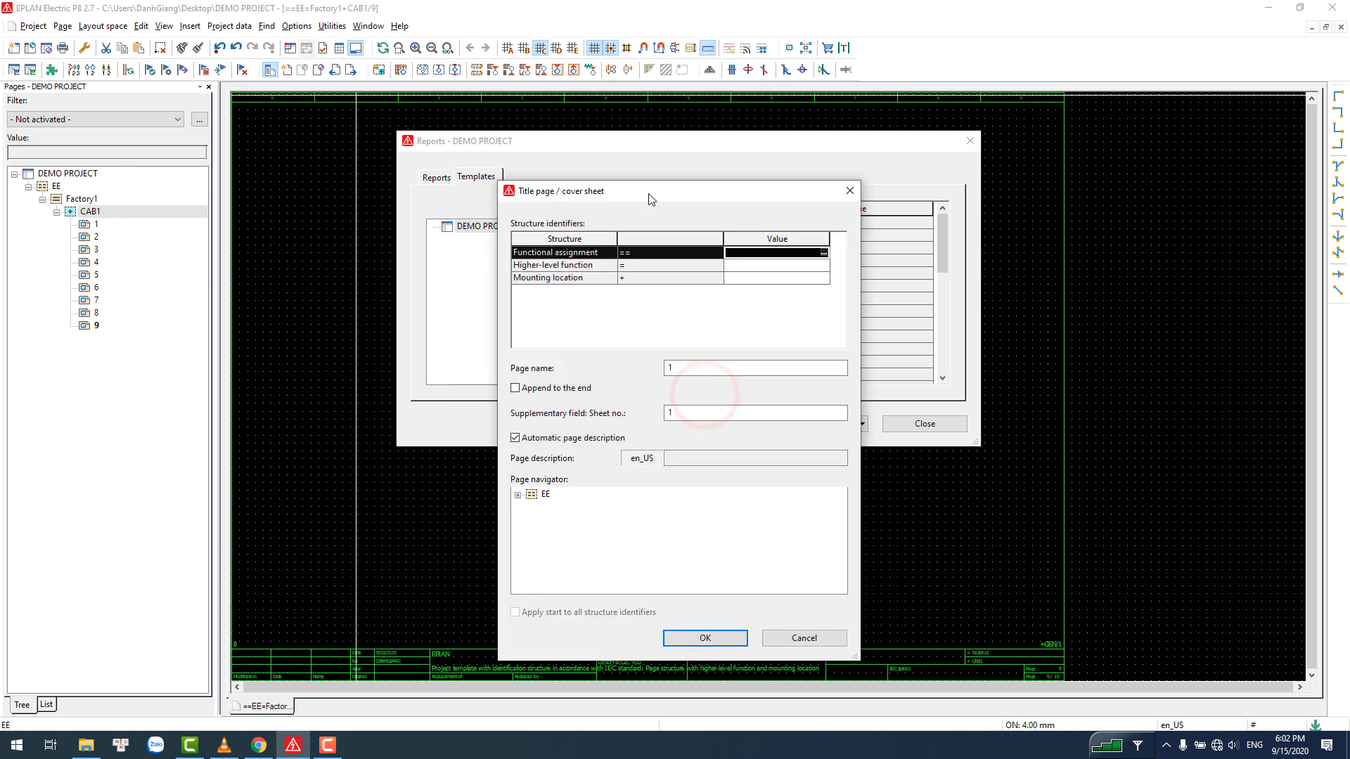
- Set the mounting location of the title page report to GEN
drag(648, 191, 686, 159)
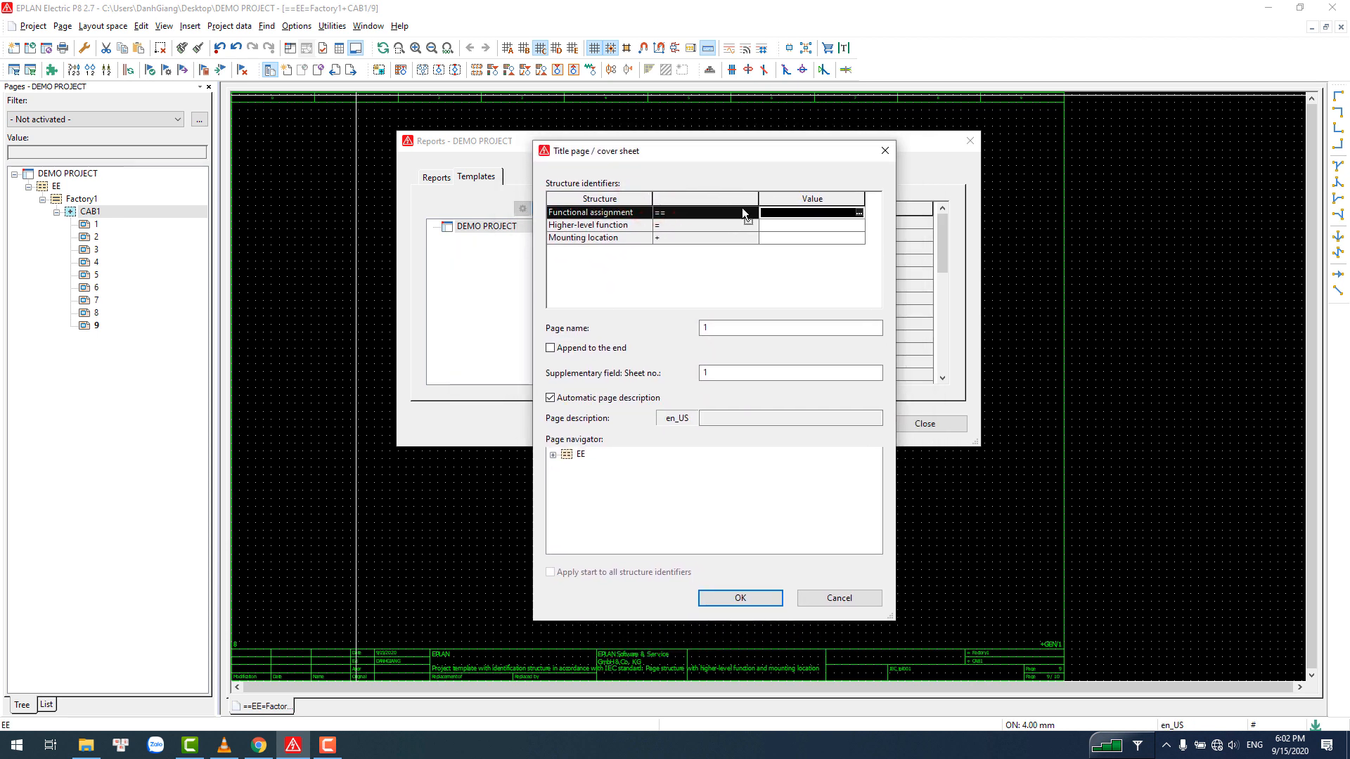
click(777, 226)
click(774, 238)
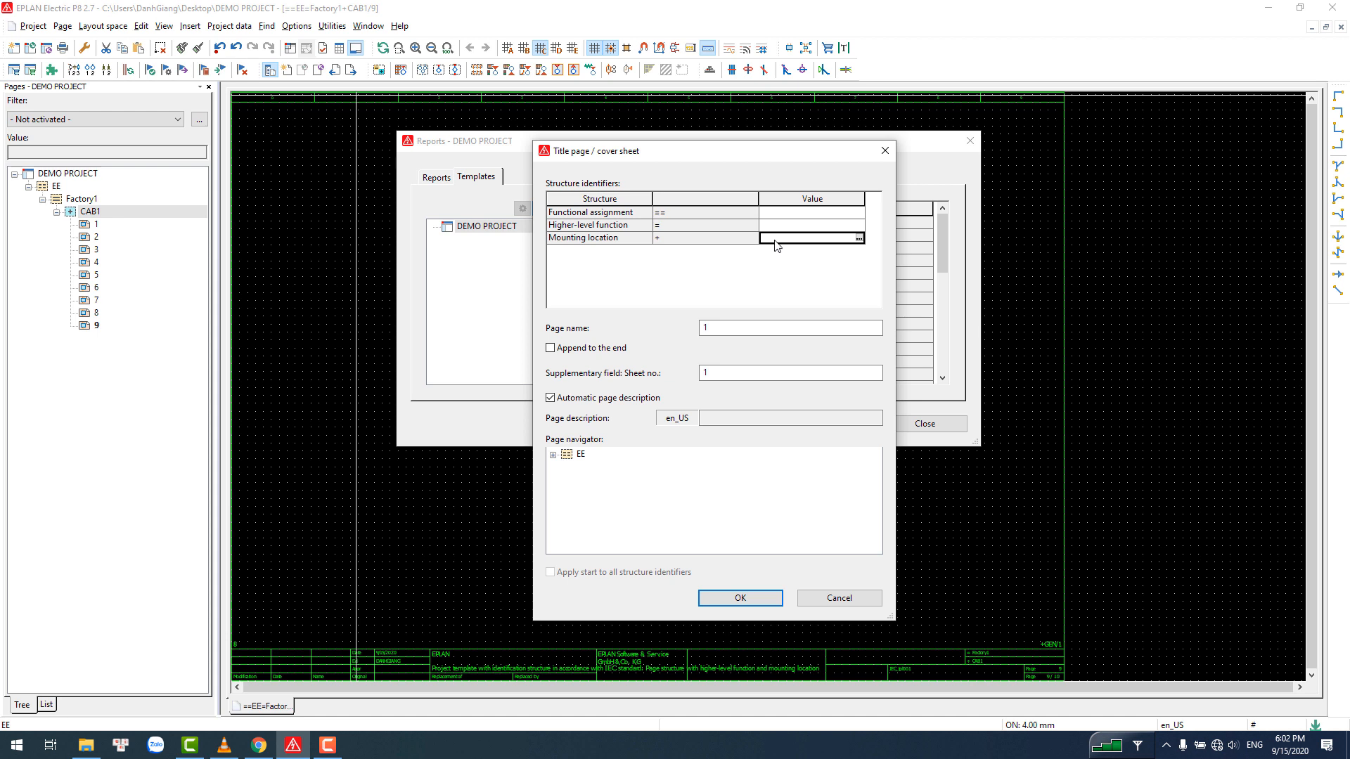
click(779, 239)
- Assign higher-level function Factory1 and functional assignment EE to the title page report and accept it
click(793, 225)
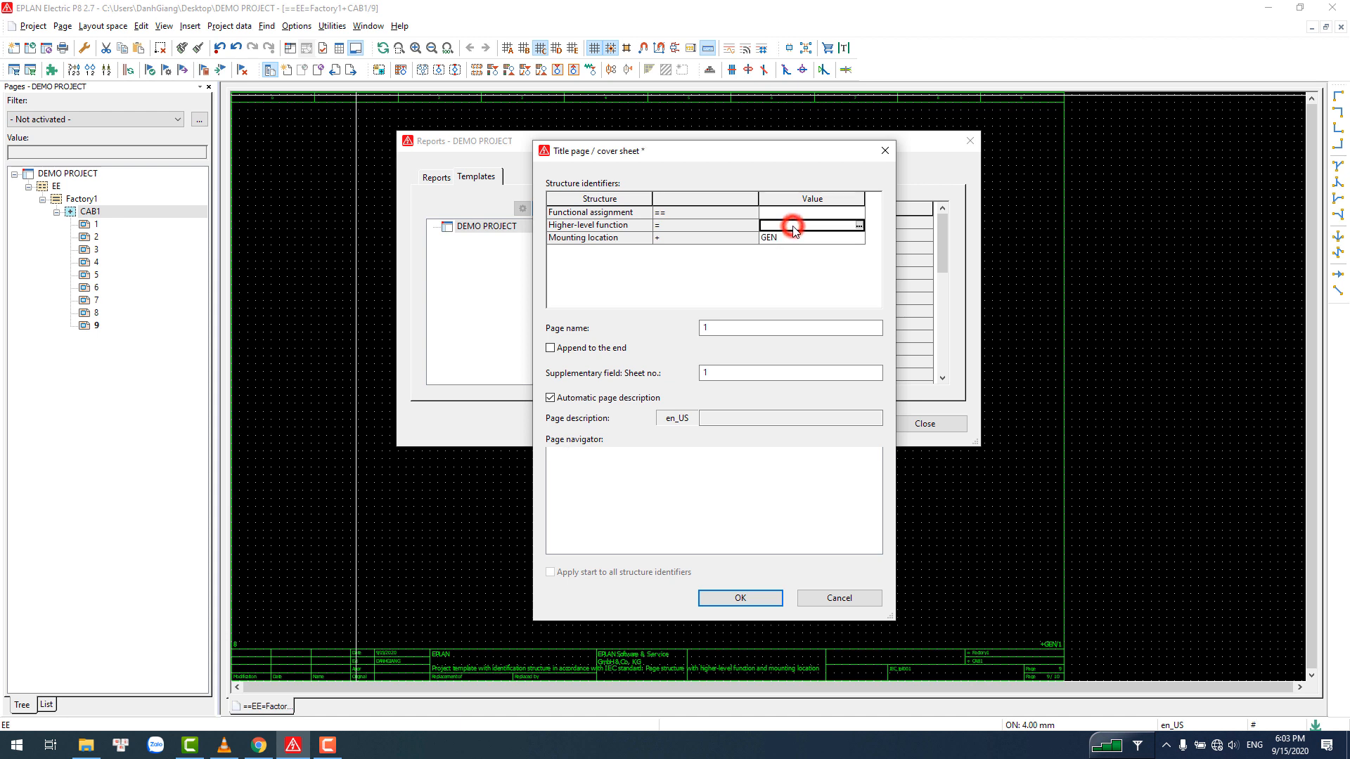
click(859, 225)
double_click(590, 333)
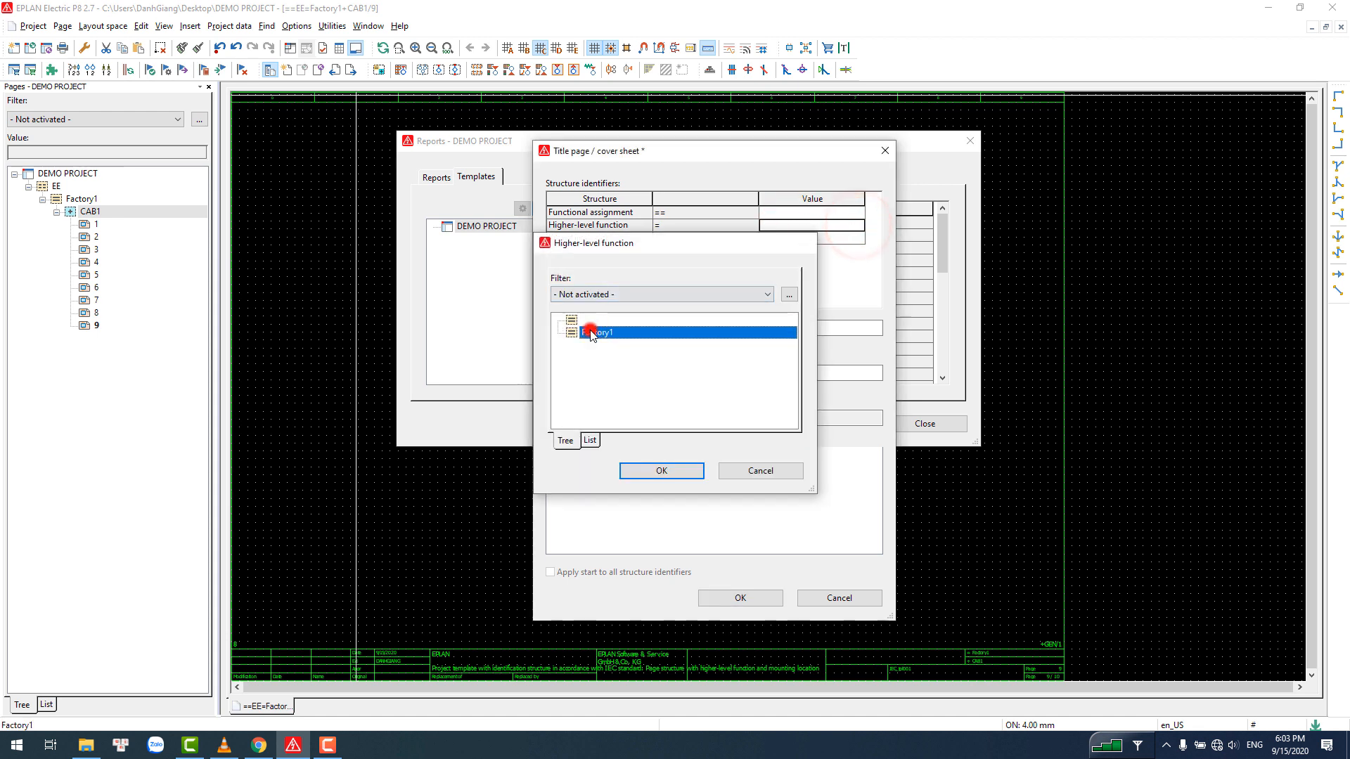
click(855, 212)
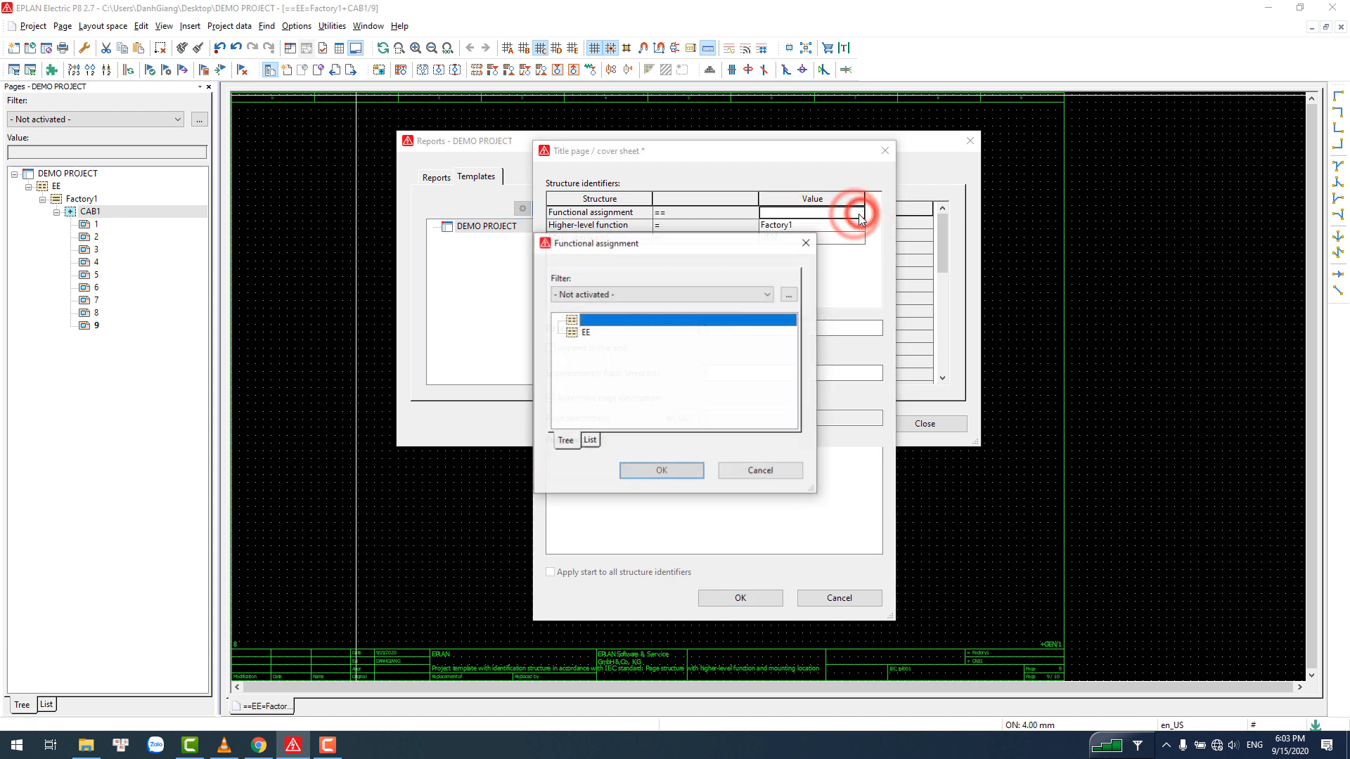
double_click(588, 332)
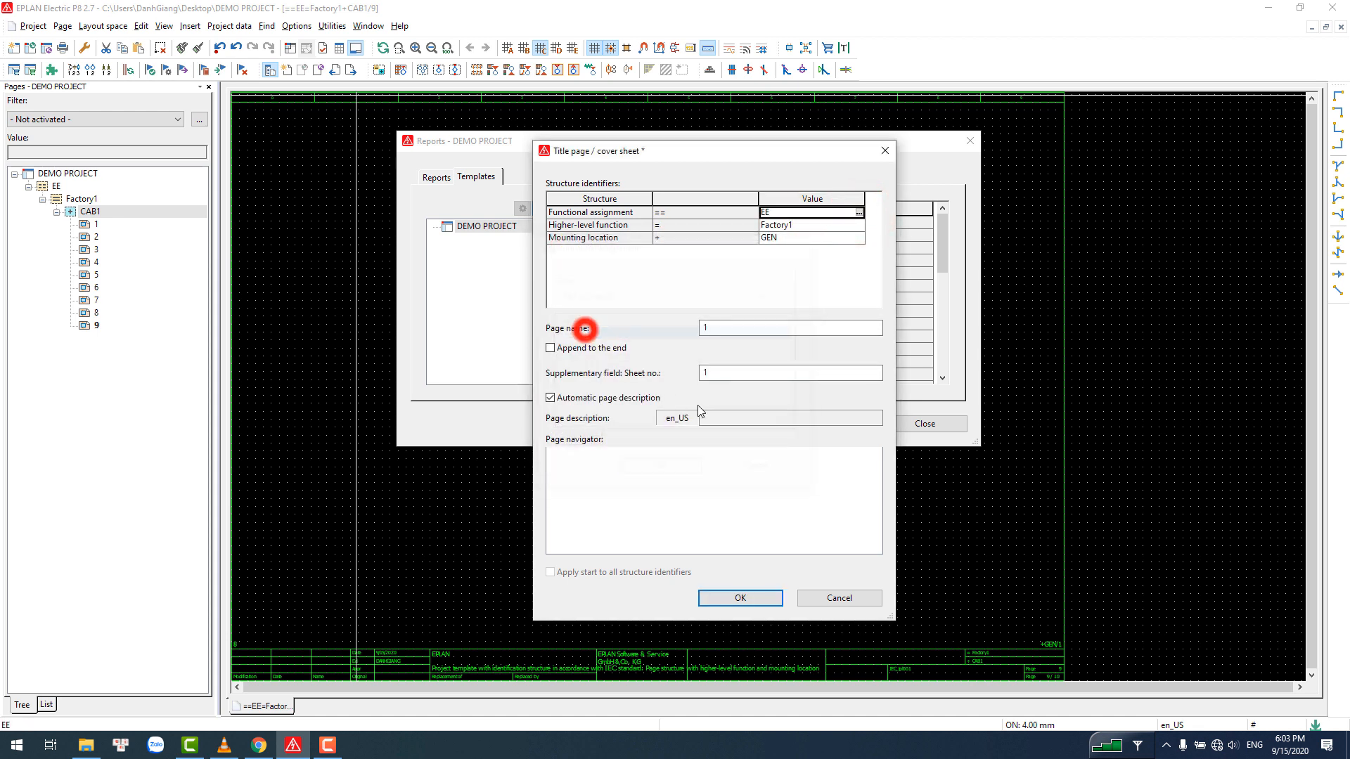
click(738, 598)
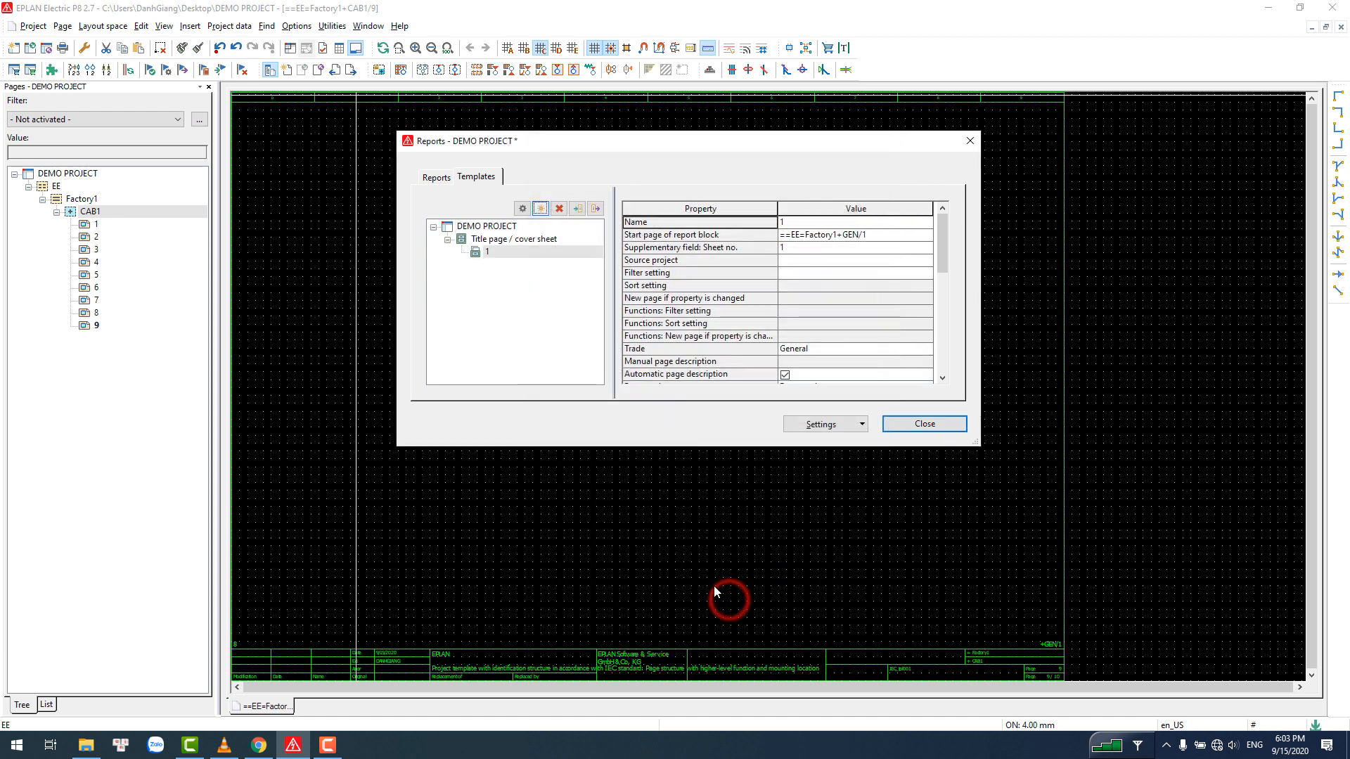
- Generate the report from title page template 1 and close the reports dialog
click(493, 254)
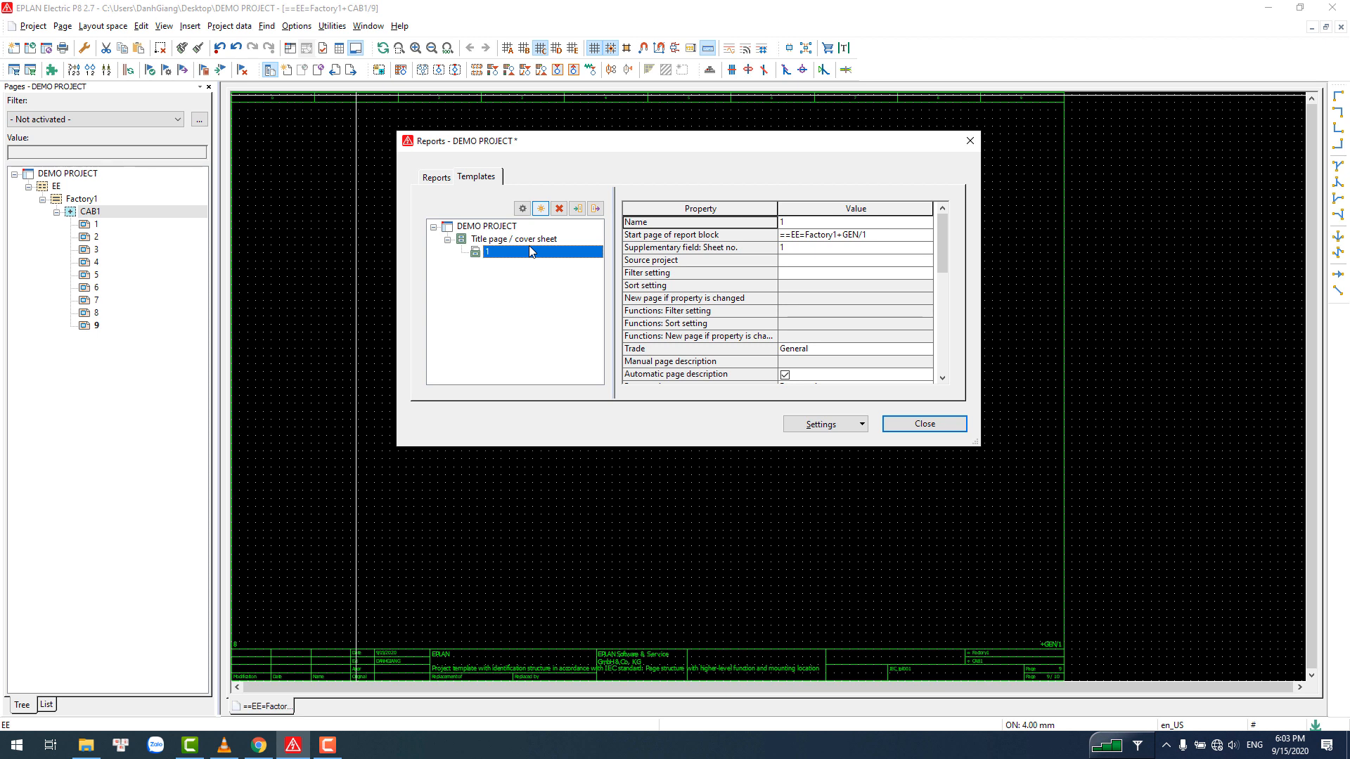
click(511, 252)
scroll(800, 291, down, 4)
scroll(800, 291, up, 4)
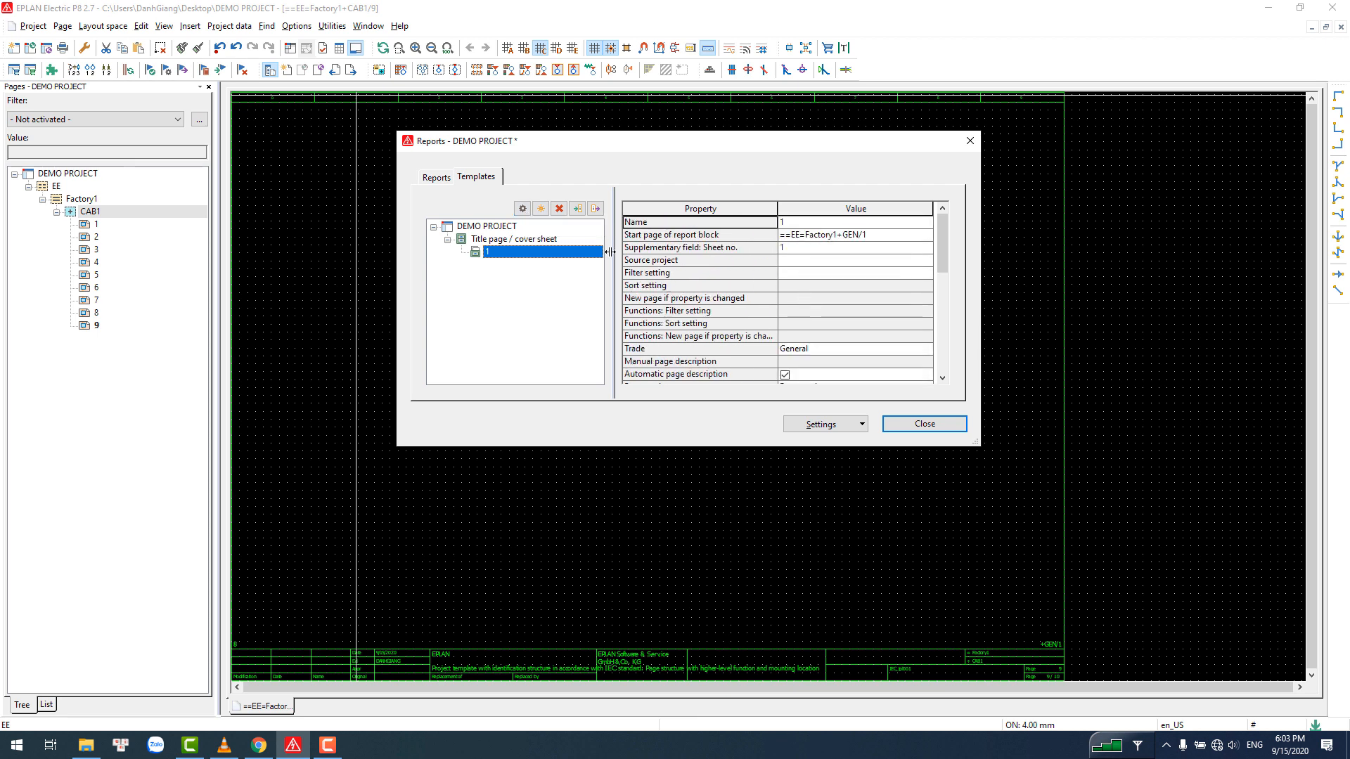
click(522, 208)
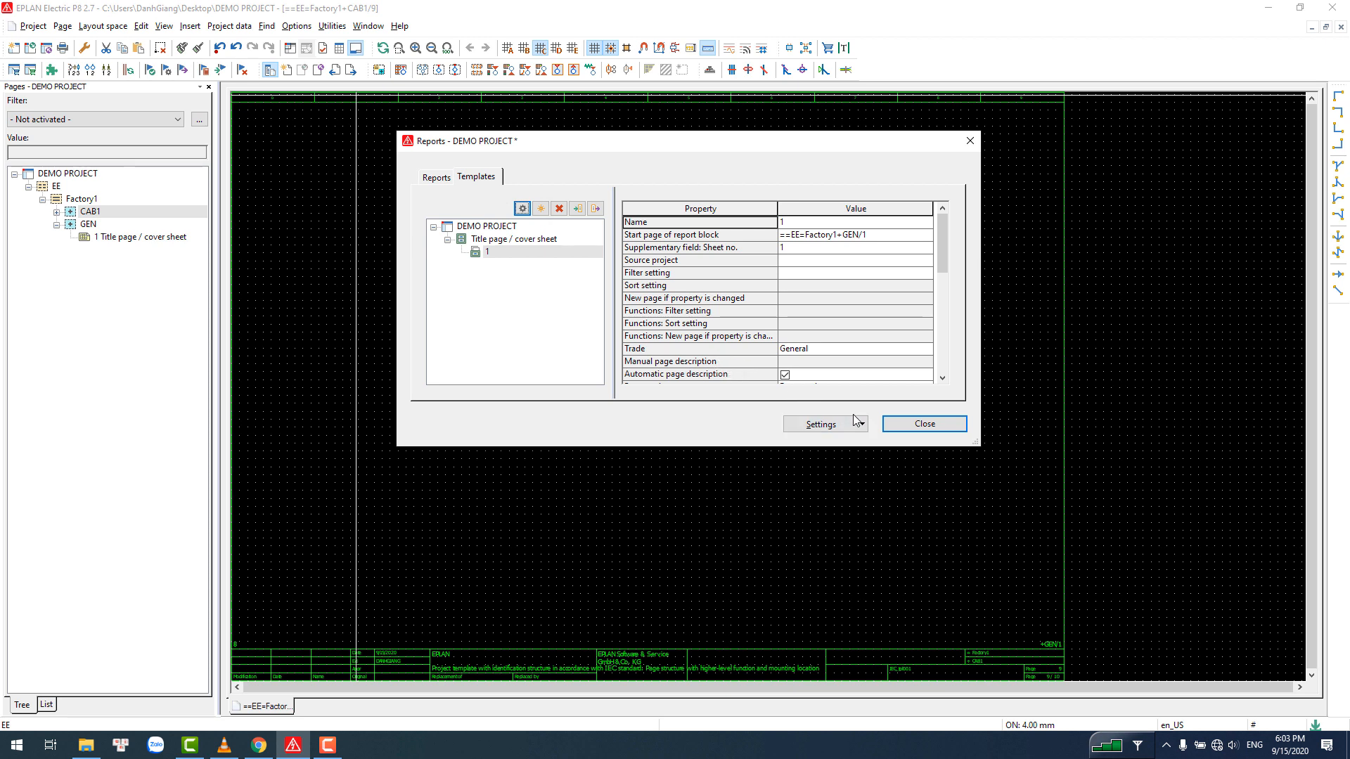
click(897, 421)
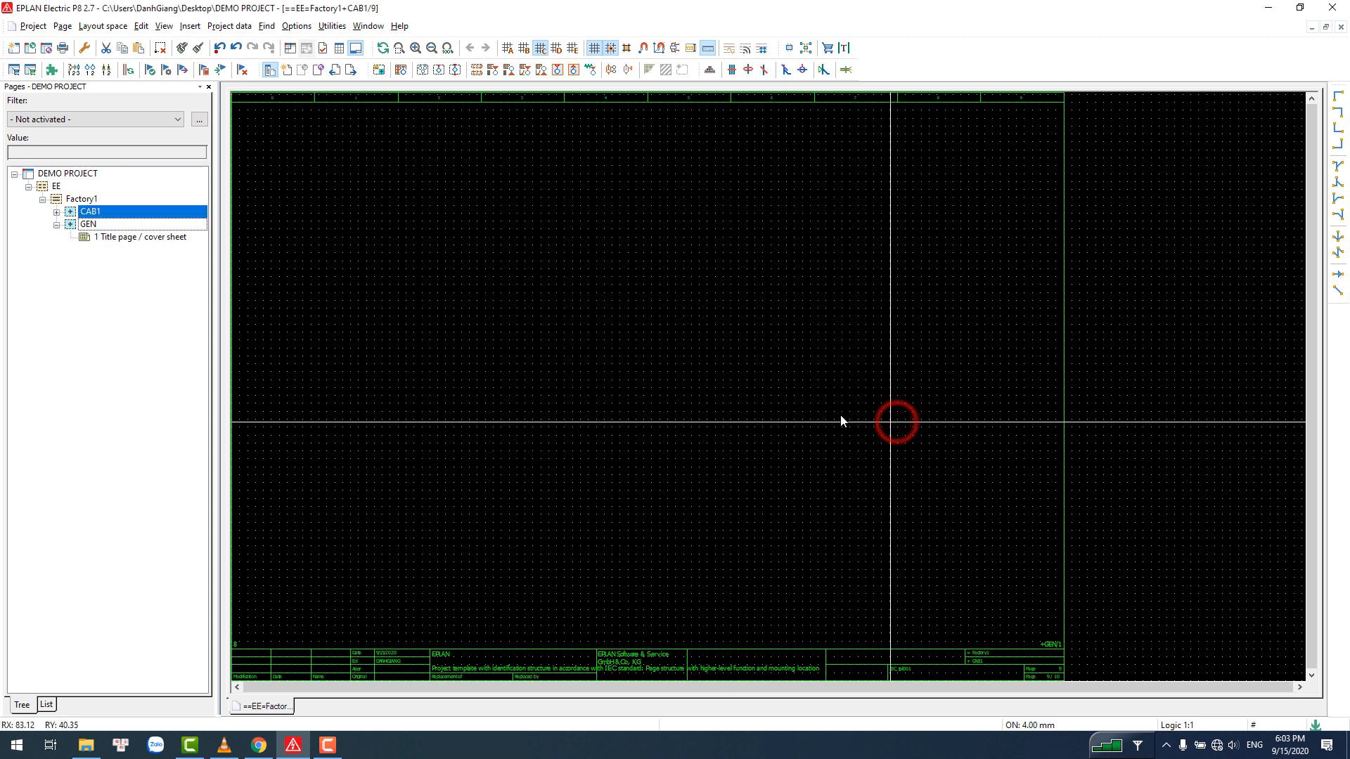
- Open the Title page / cover sheet under GEN and examine the whole generated page
double_click(169, 238)
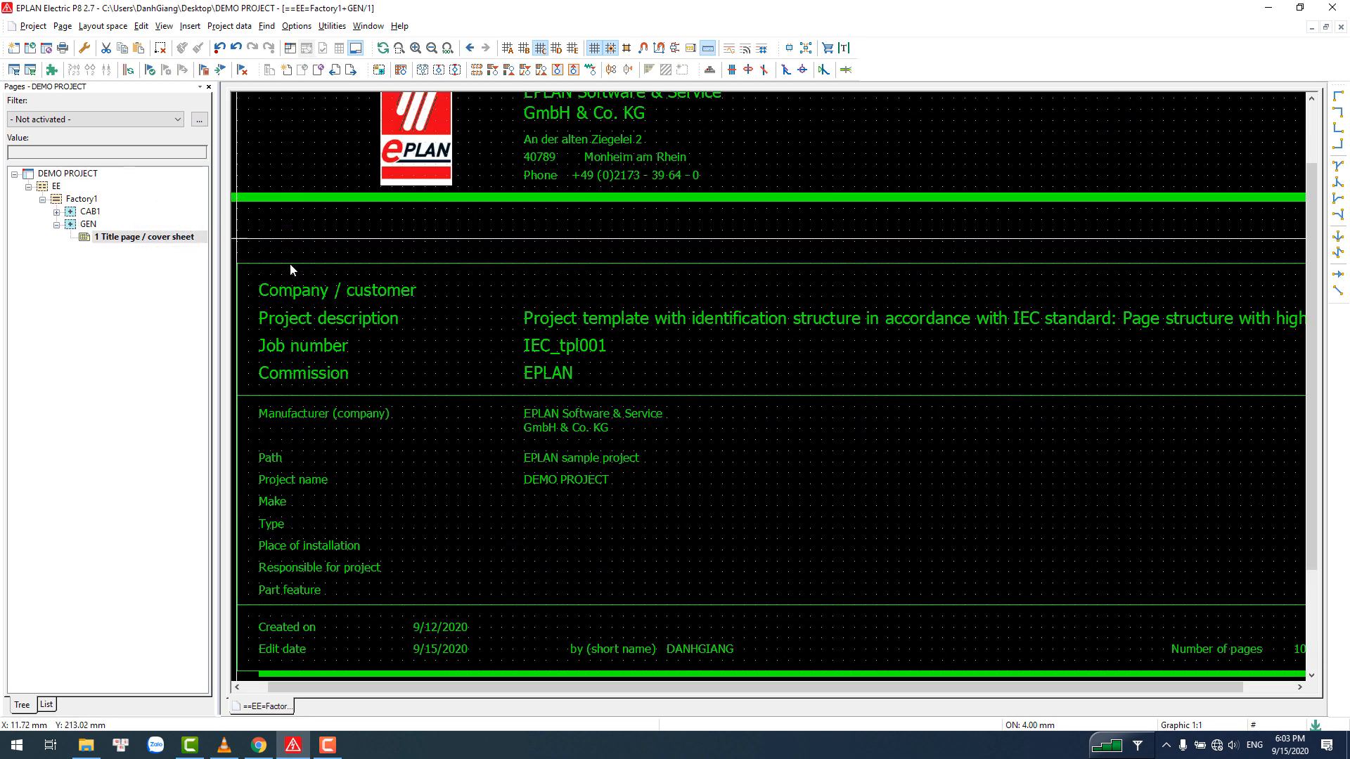
scroll(514, 323, down, 4)
scroll(515, 320, down, 1)
scroll(519, 318, up, 2)
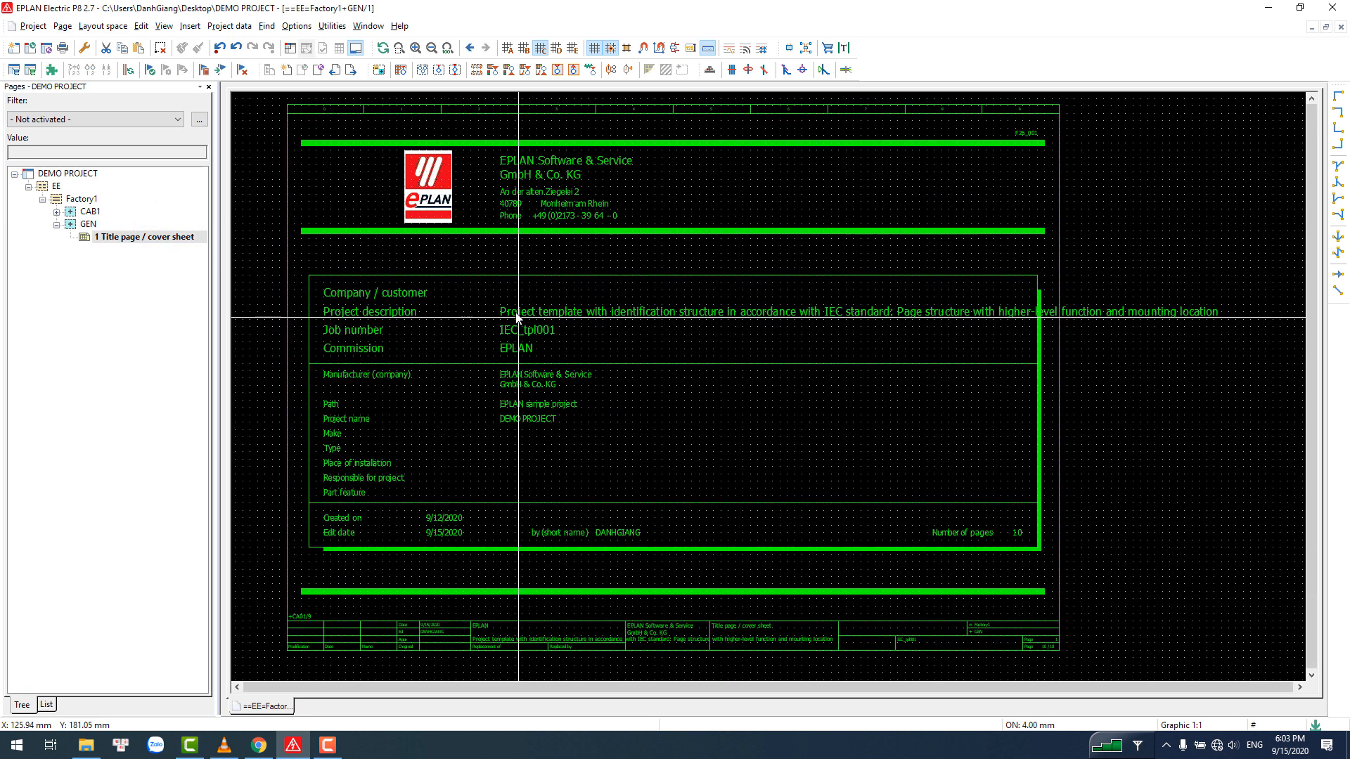
- Move mounting location GEN up above CAB1 in the project's structure identifiers and apply the new order
click(113, 237)
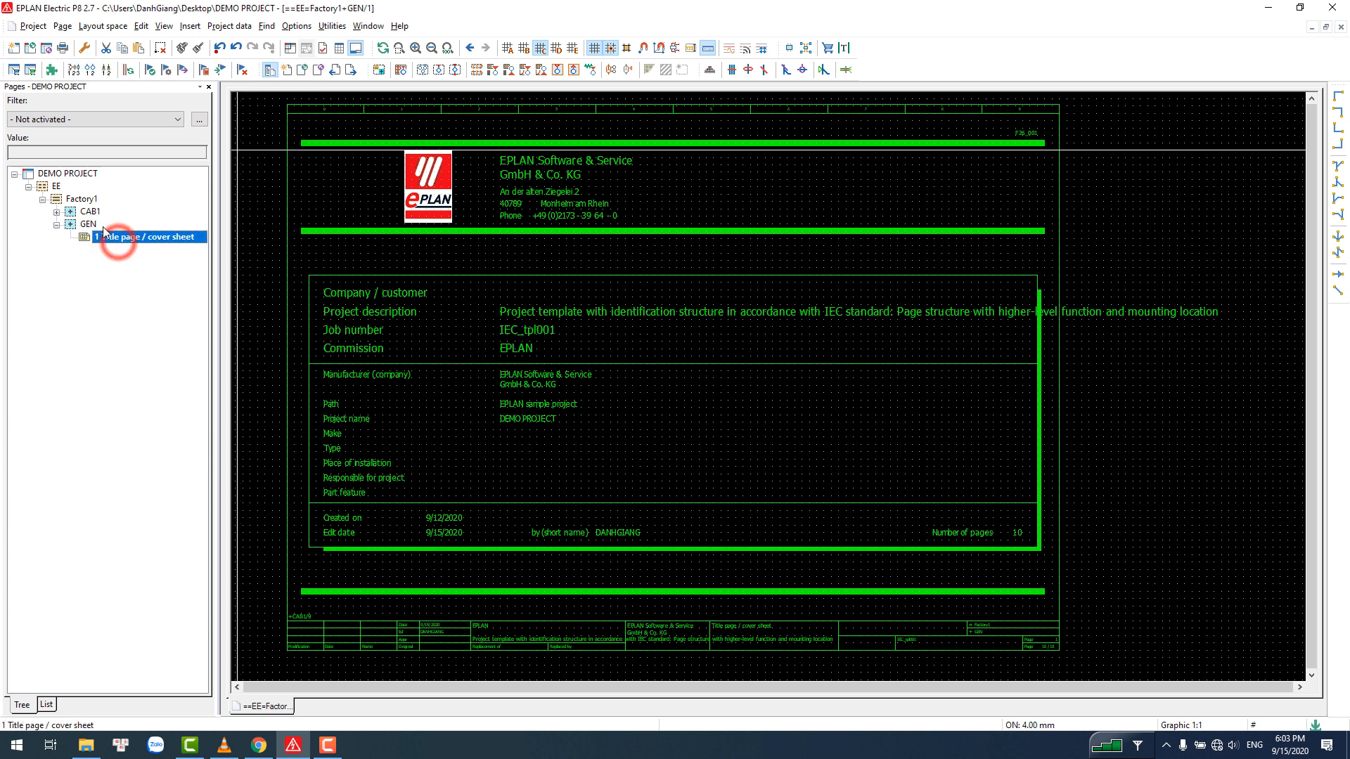
click(230, 26)
click(249, 58)
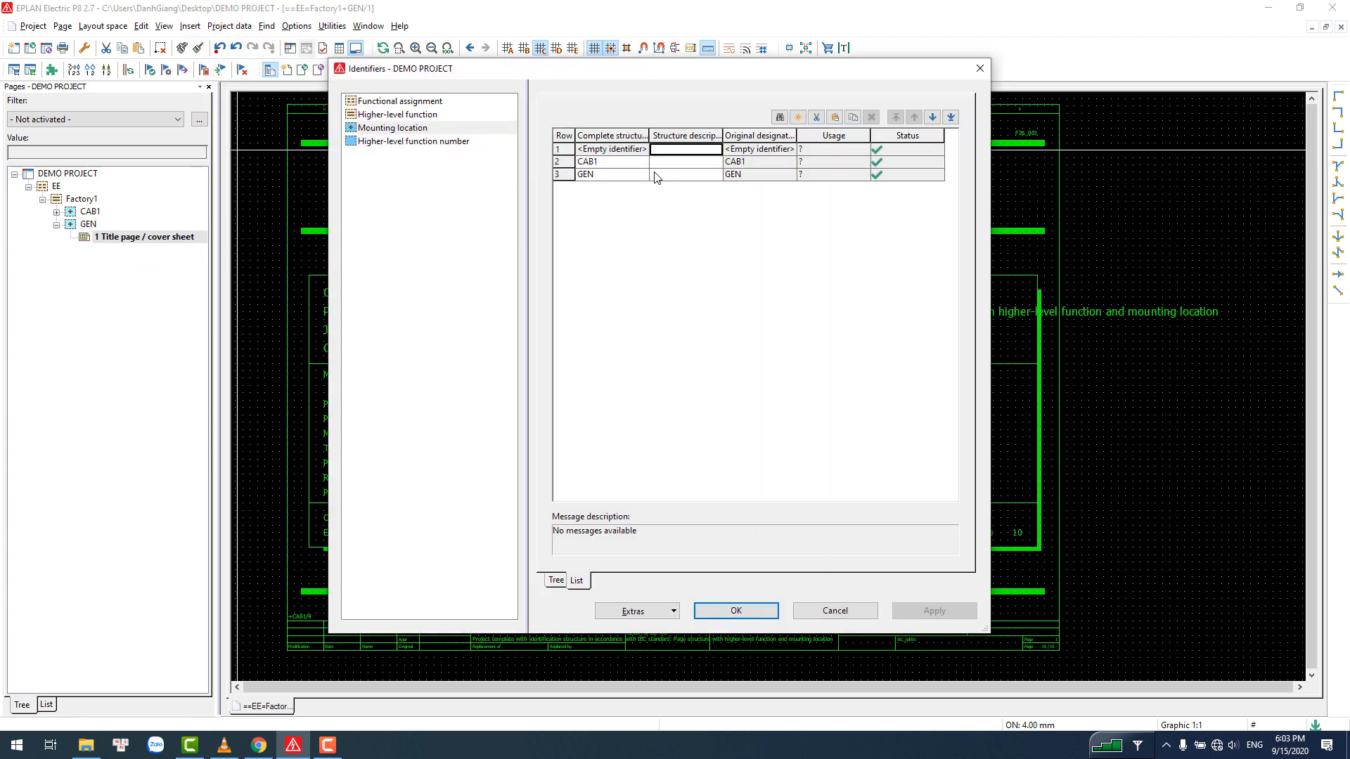
click(712, 174)
click(758, 176)
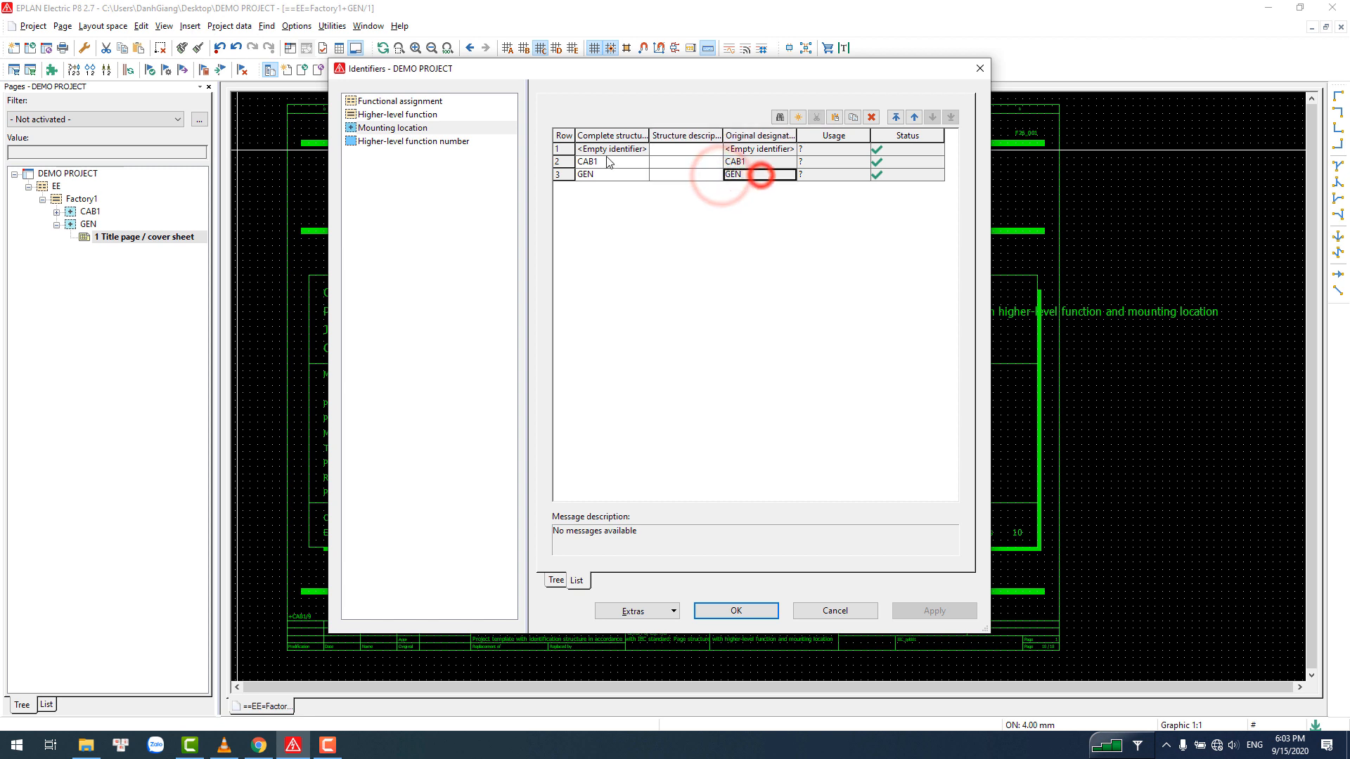
click(914, 117)
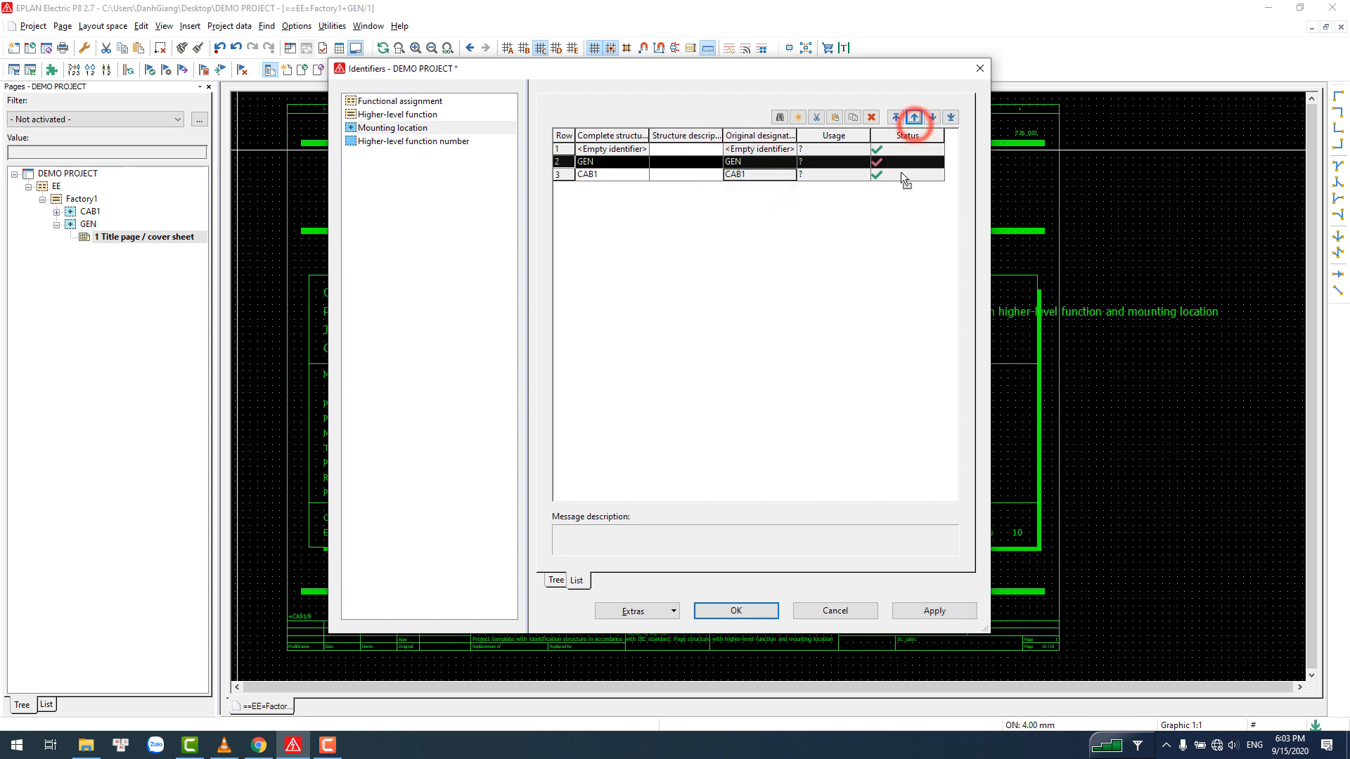
click(917, 611)
click(707, 380)
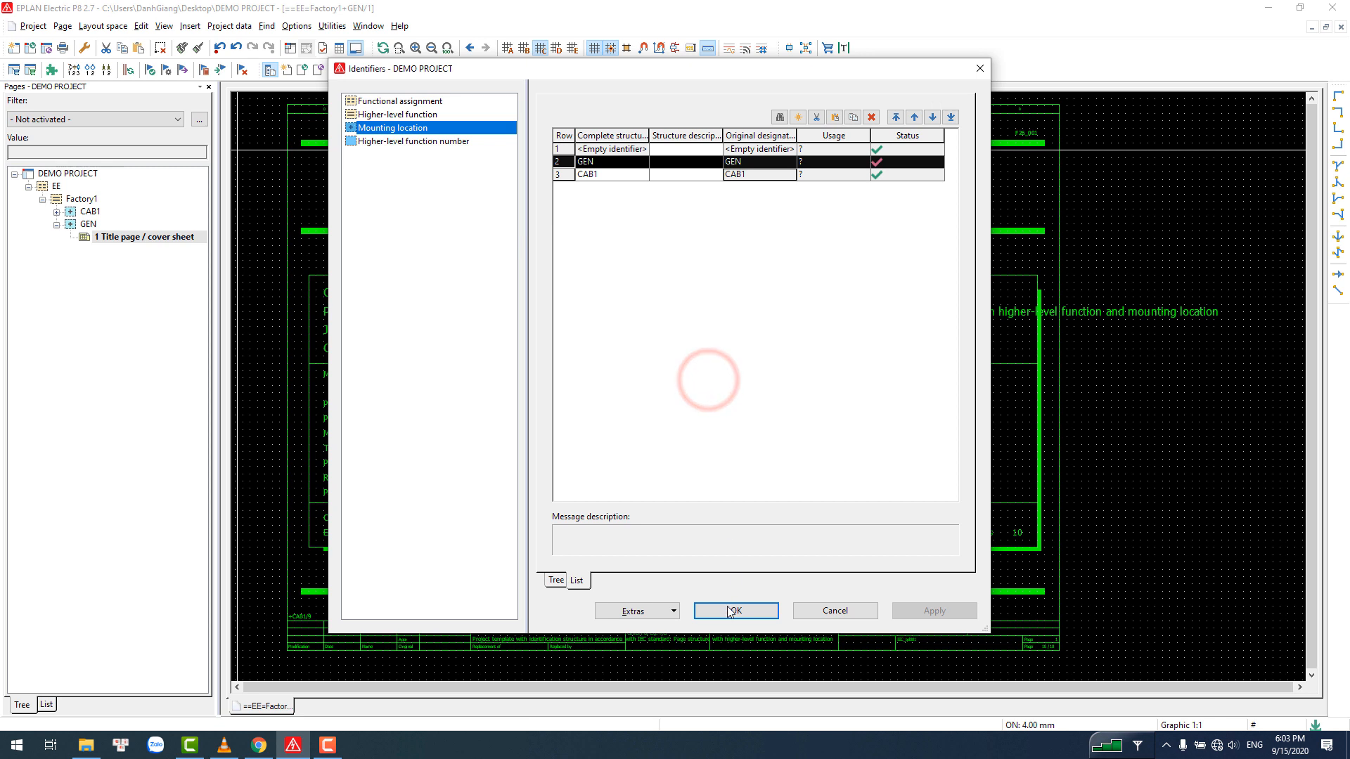
click(727, 609)
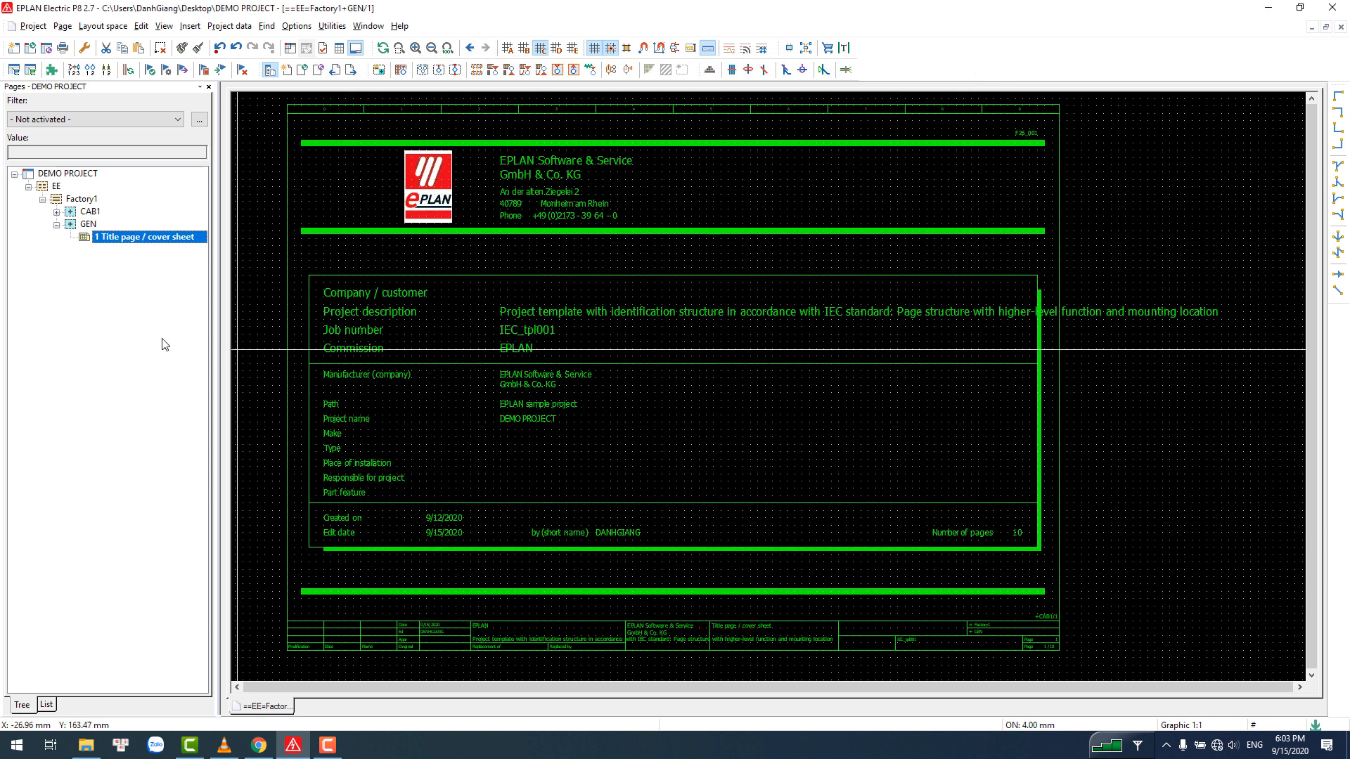
- Collapse GEN in the page tree and recheck the order of the mounting location identifiers
click(56, 225)
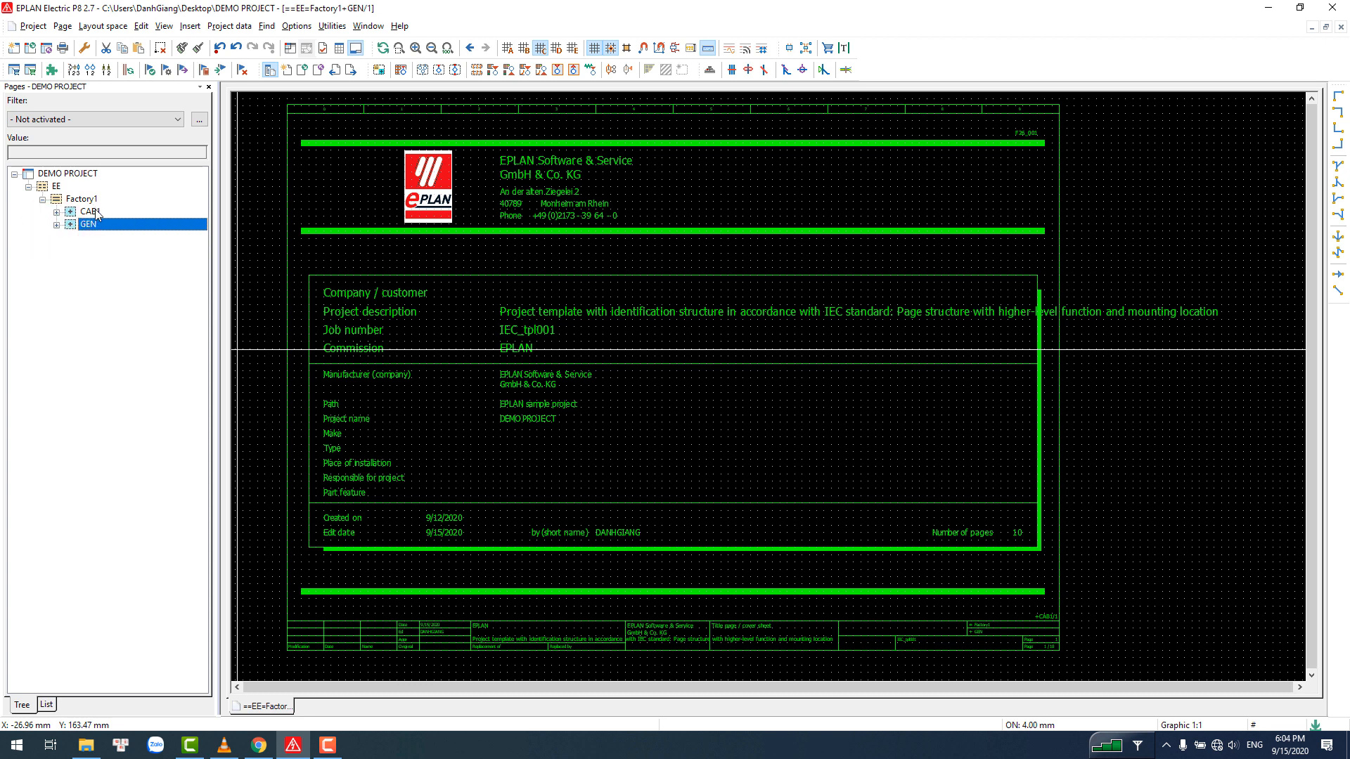
click(129, 70)
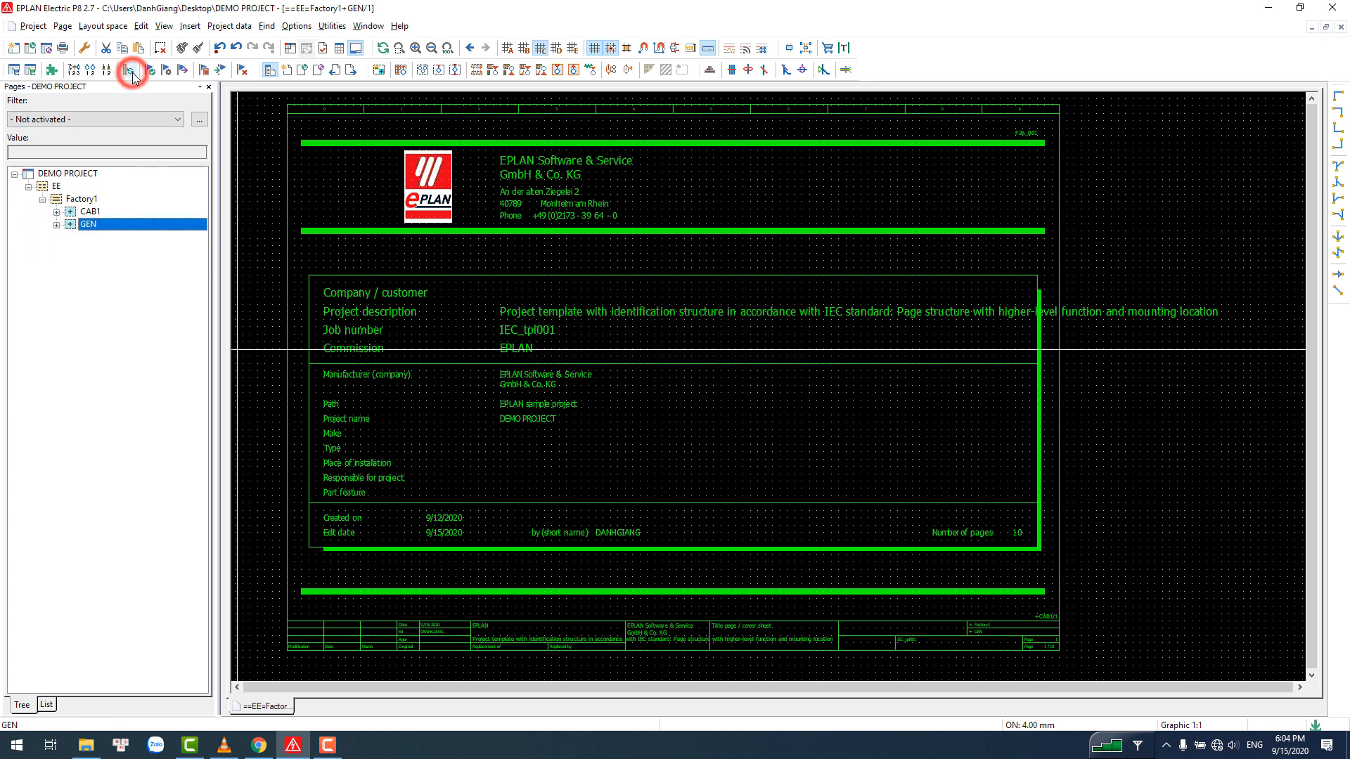
click(229, 26)
click(237, 47)
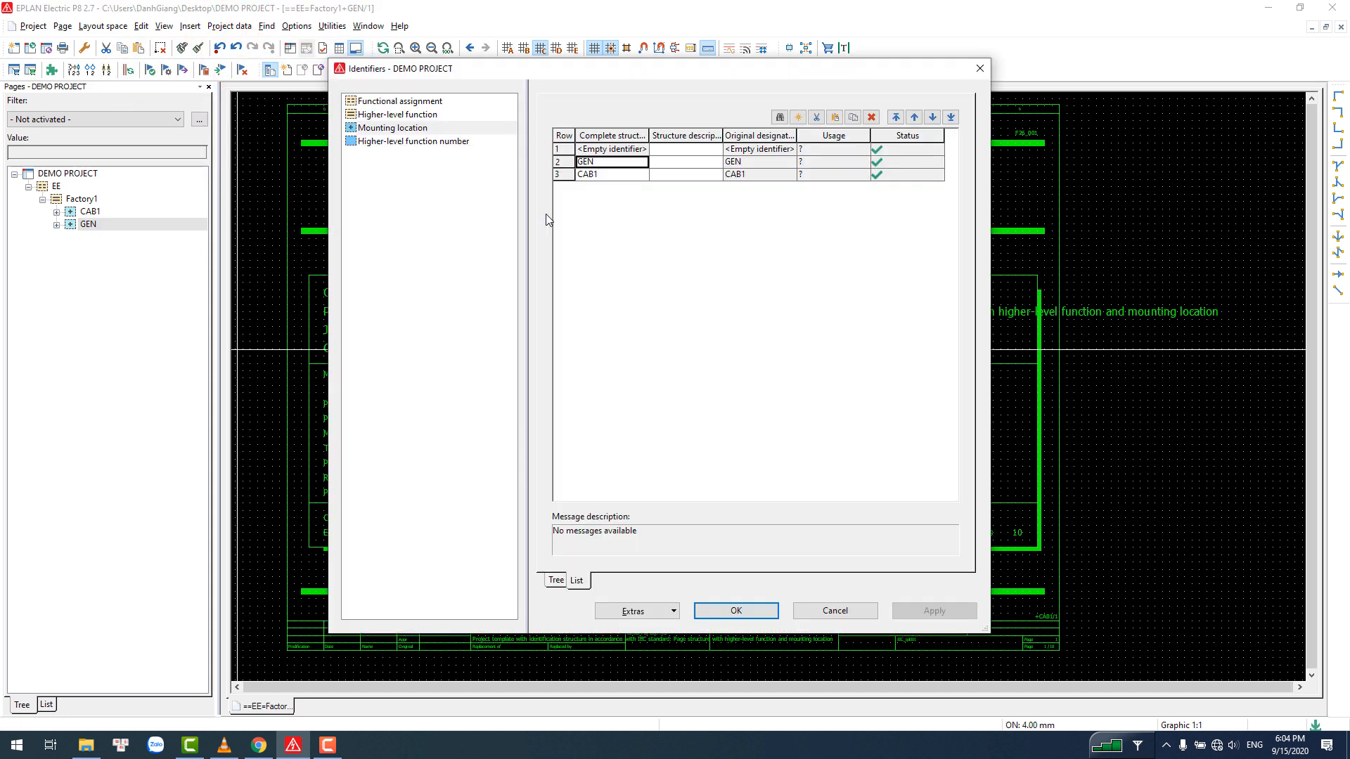
click(751, 612)
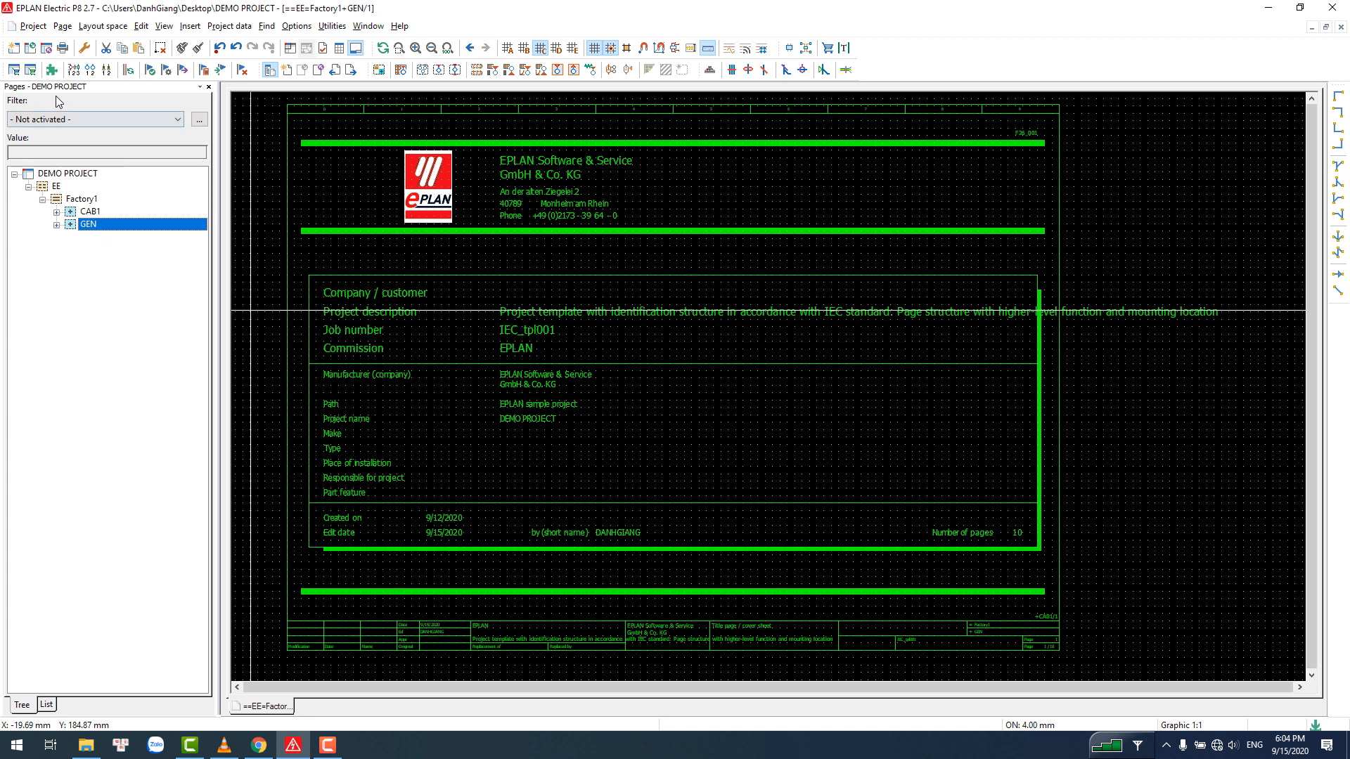
- Close the project and reopen DEMO PROJECT.elk from the Desktop
click(46, 49)
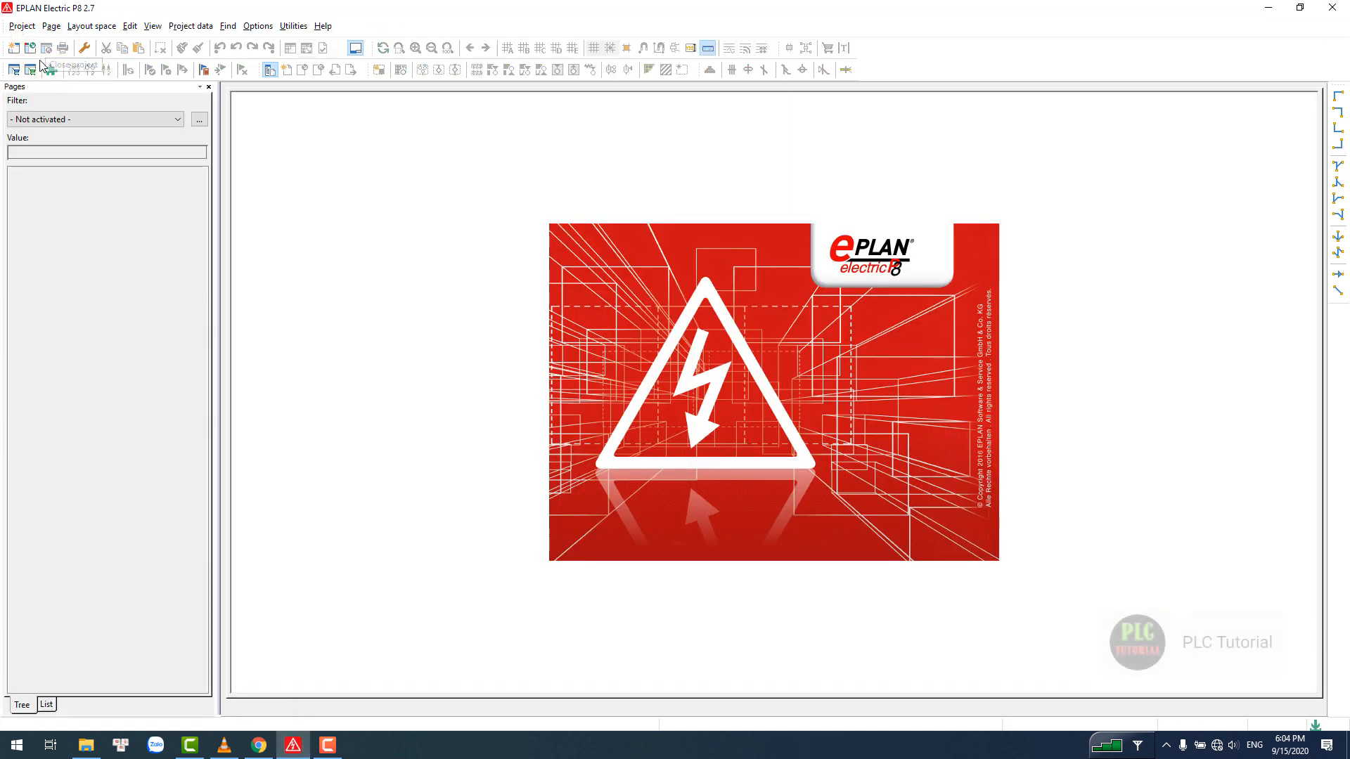
click(29, 48)
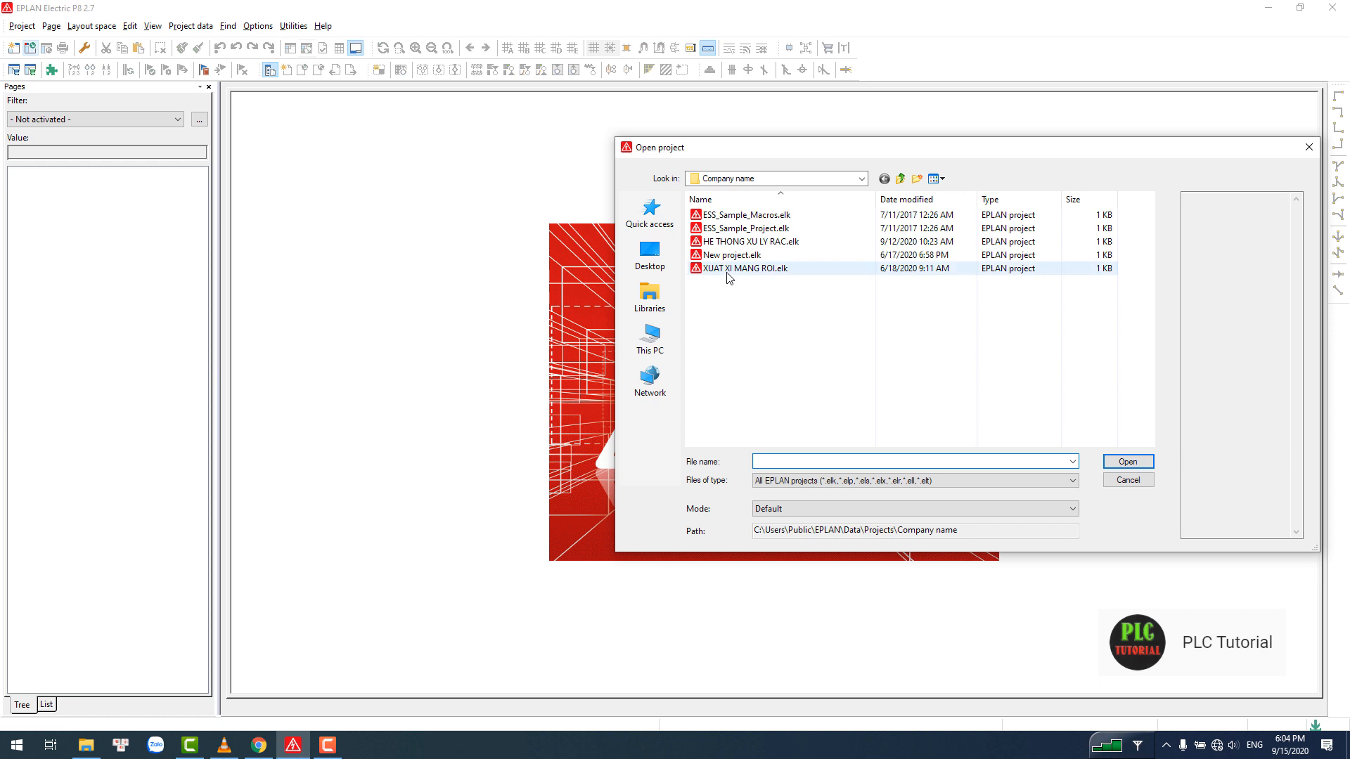
click(649, 255)
scroll(780, 292, down, 1)
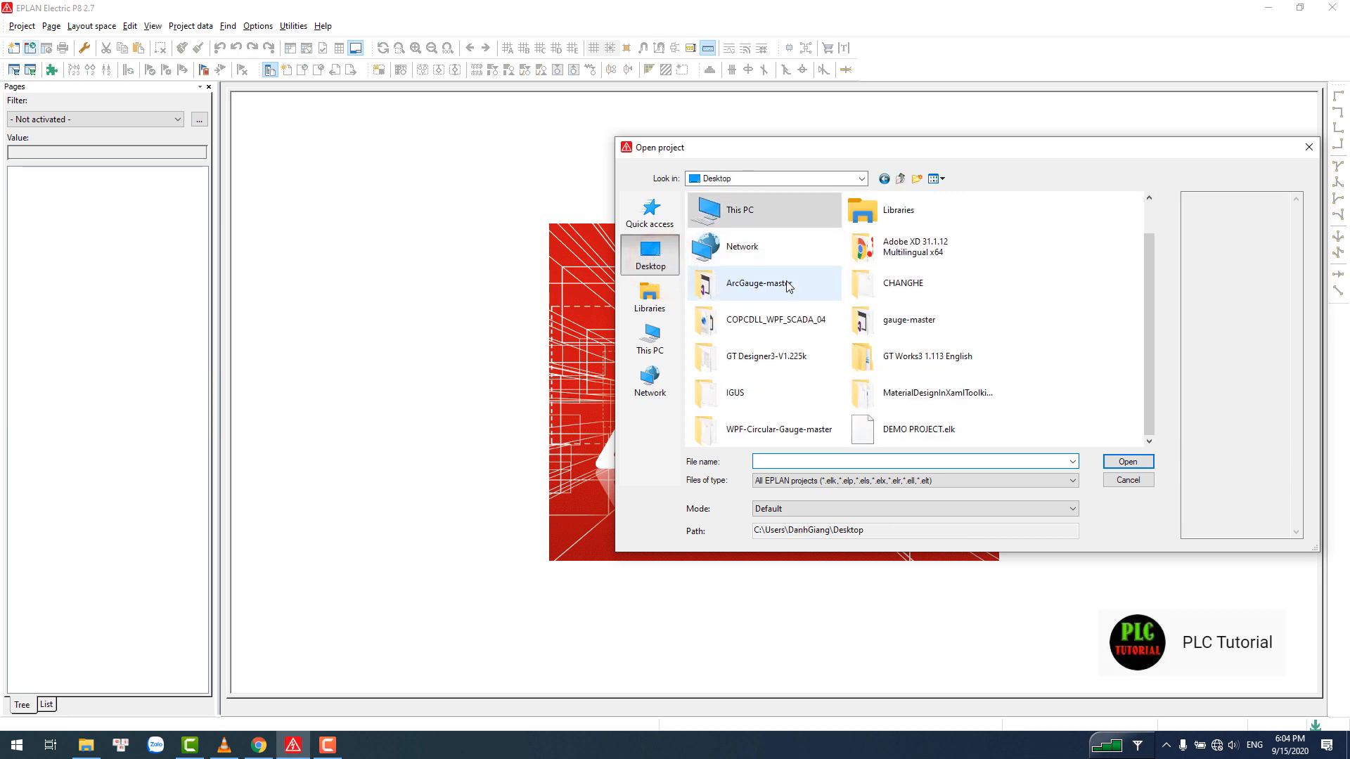
double_click(911, 425)
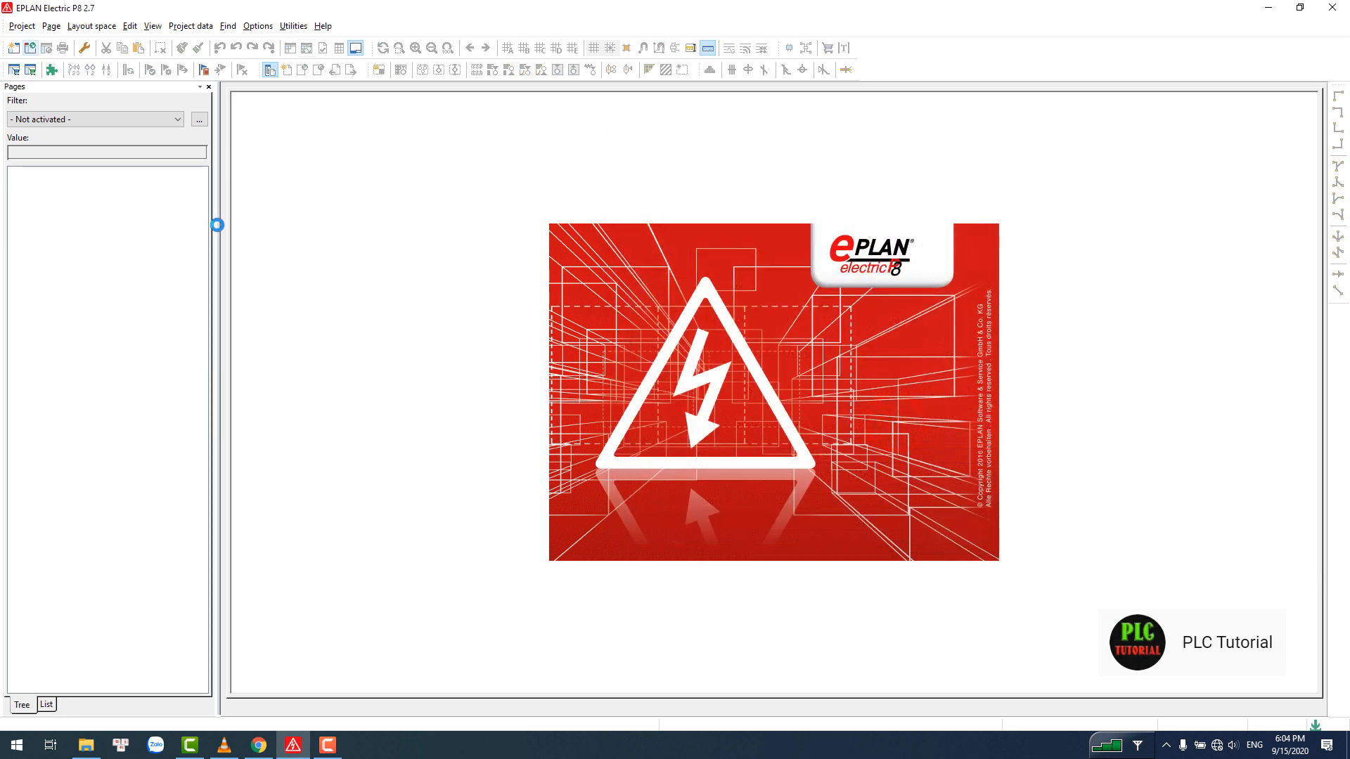
- Expand the page tree through EE and Factory1 to CAB1, and open page 1 of CAB1
click(14, 174)
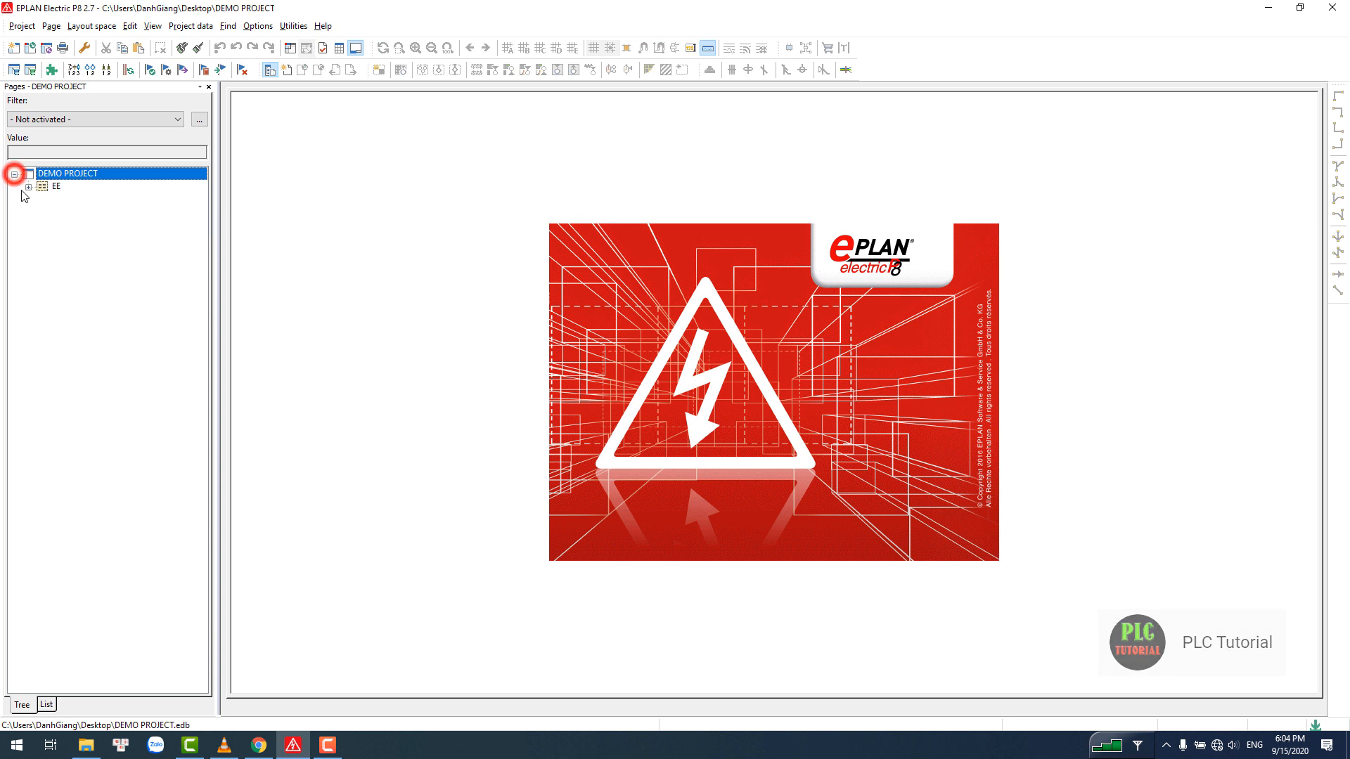
click(42, 201)
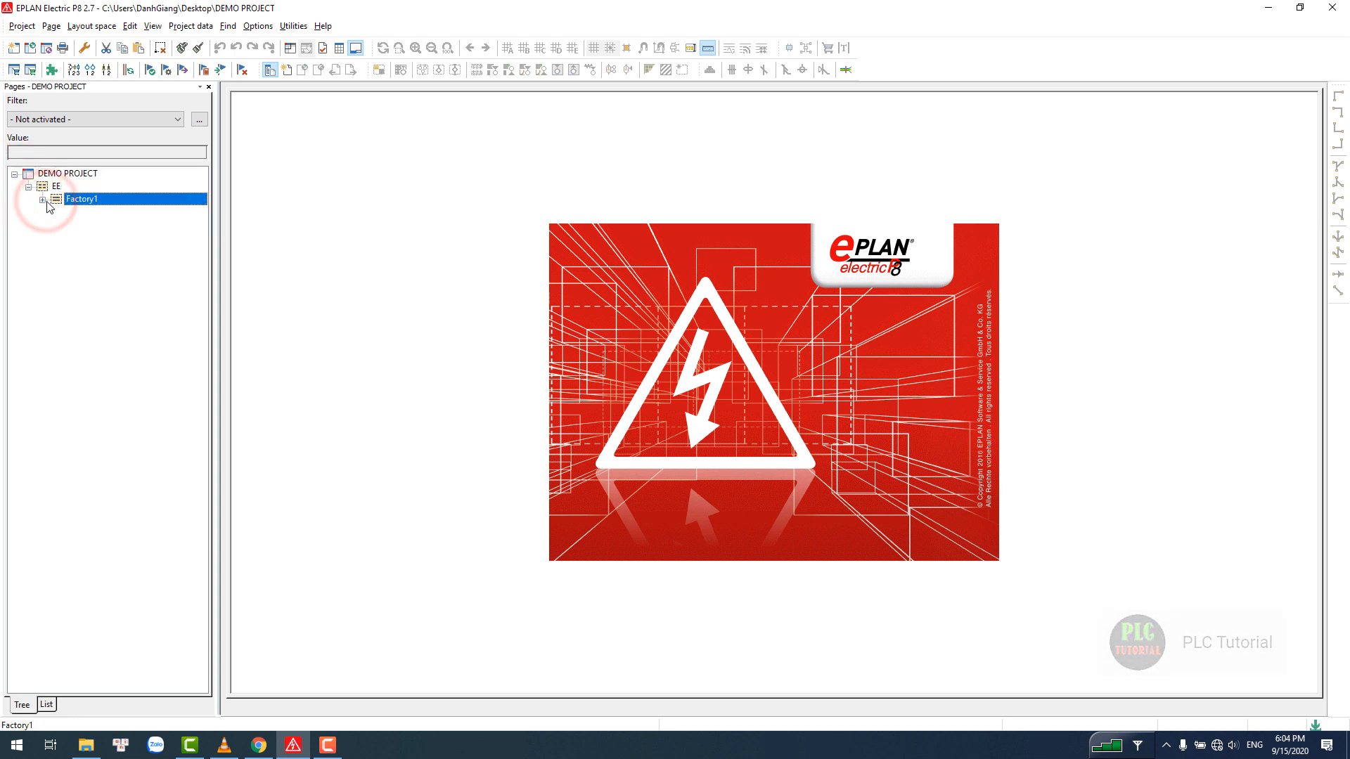
click(43, 201)
click(85, 225)
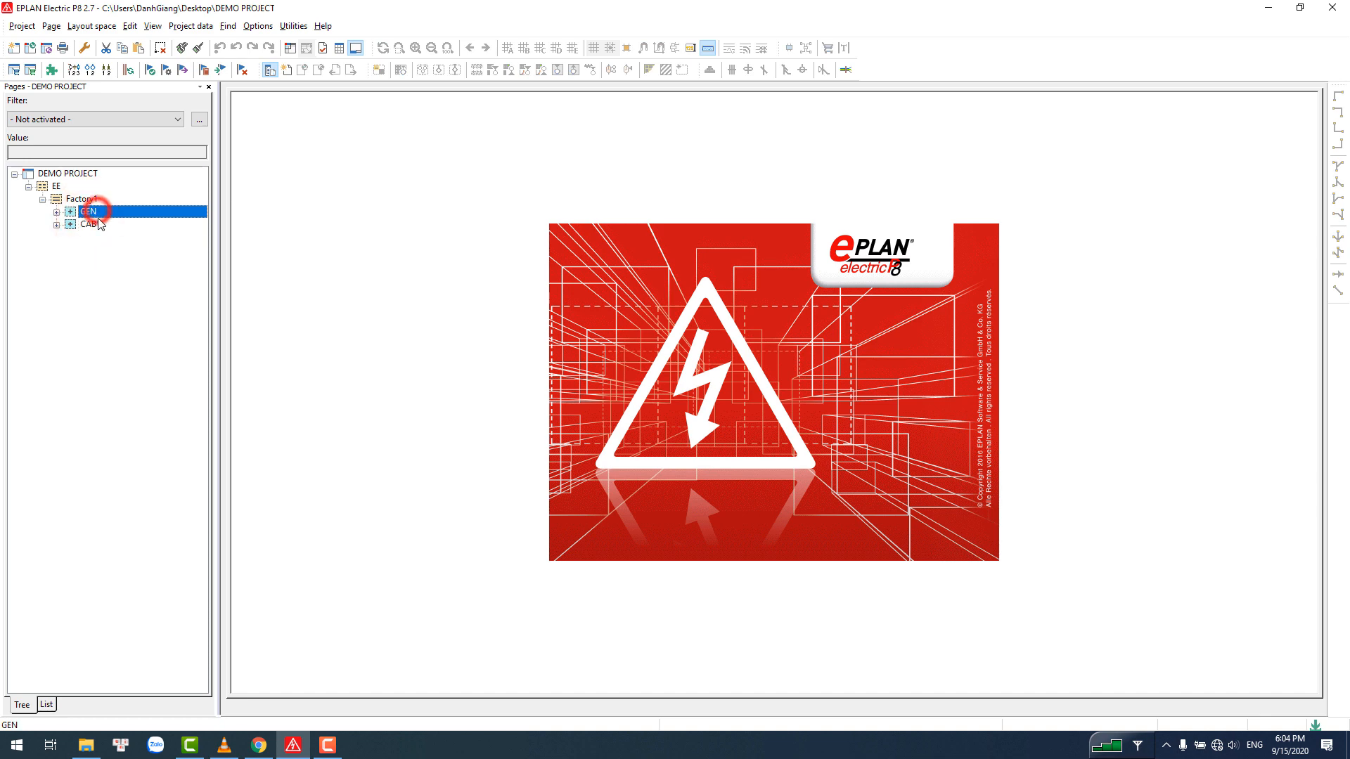
click(55, 224)
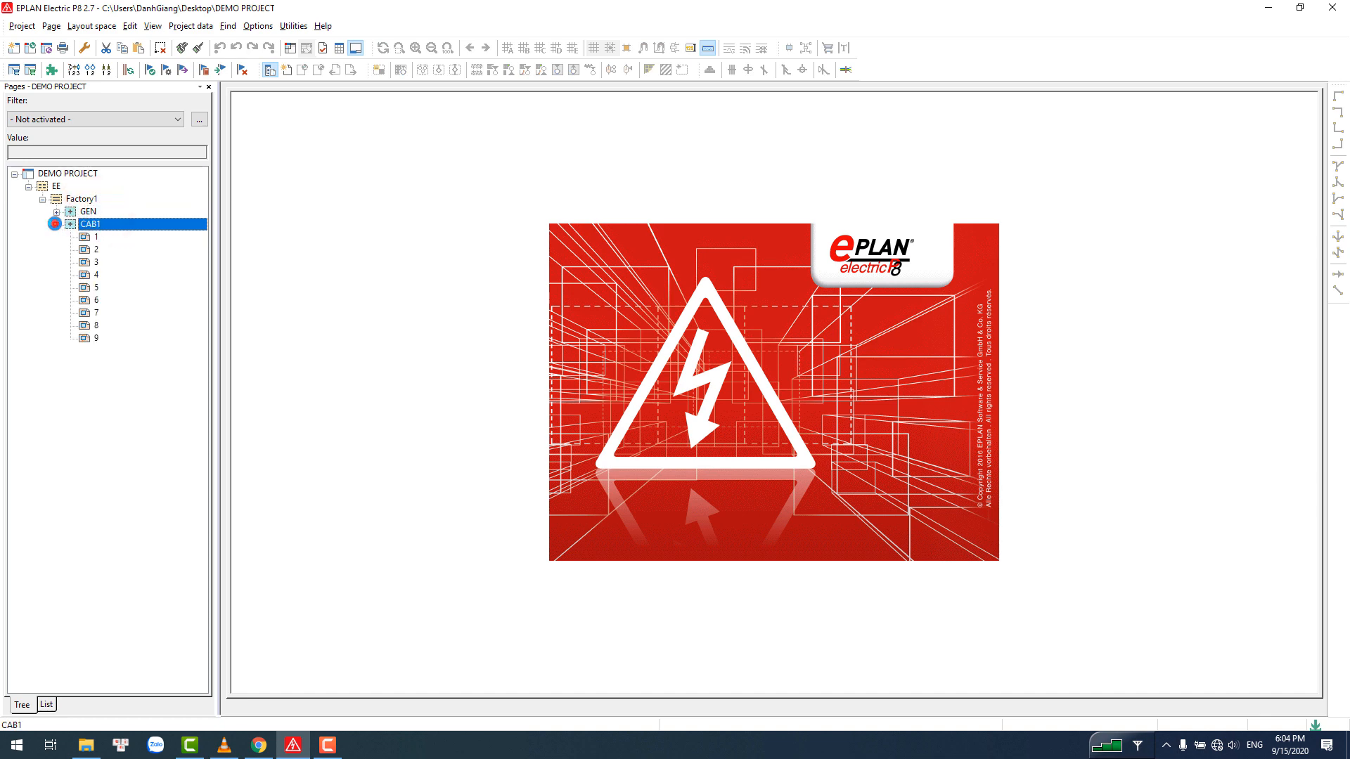
double_click(94, 238)
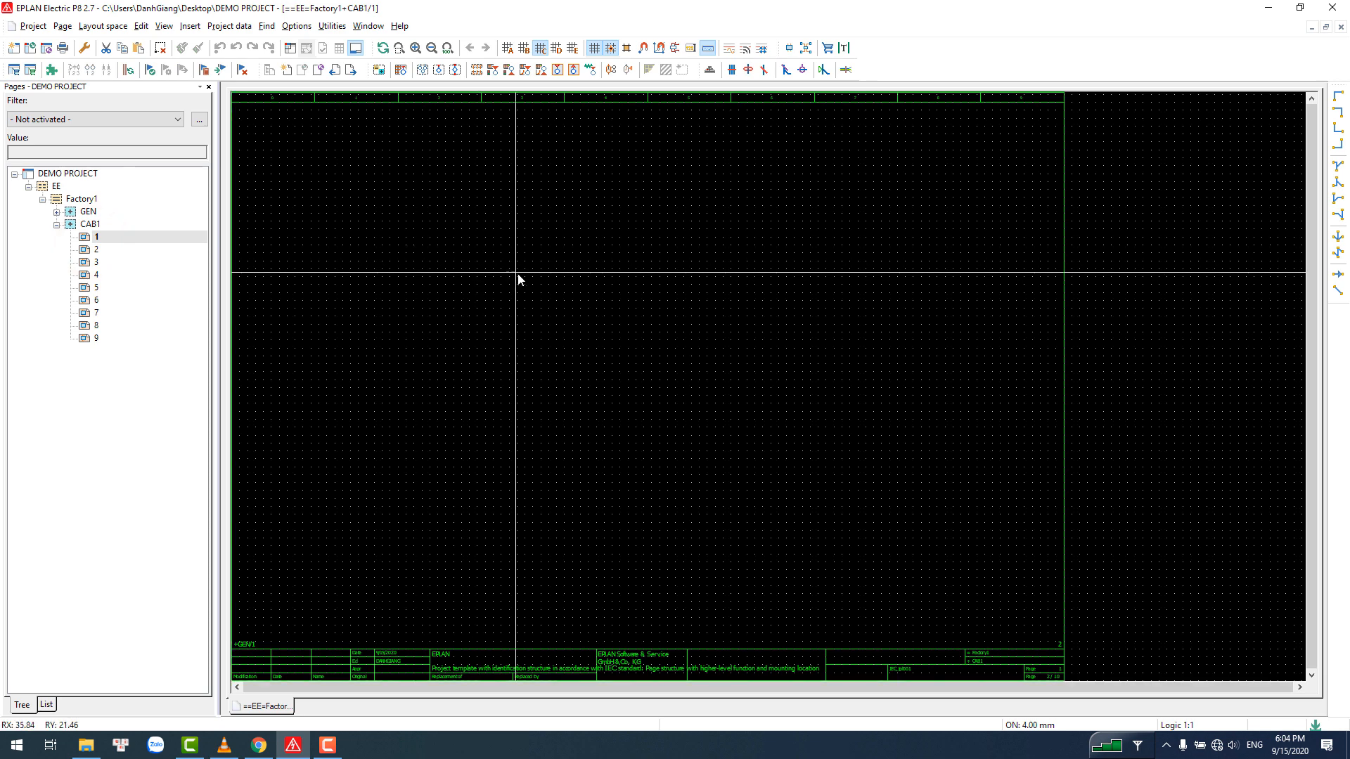
scroll(518, 276, down, 2)
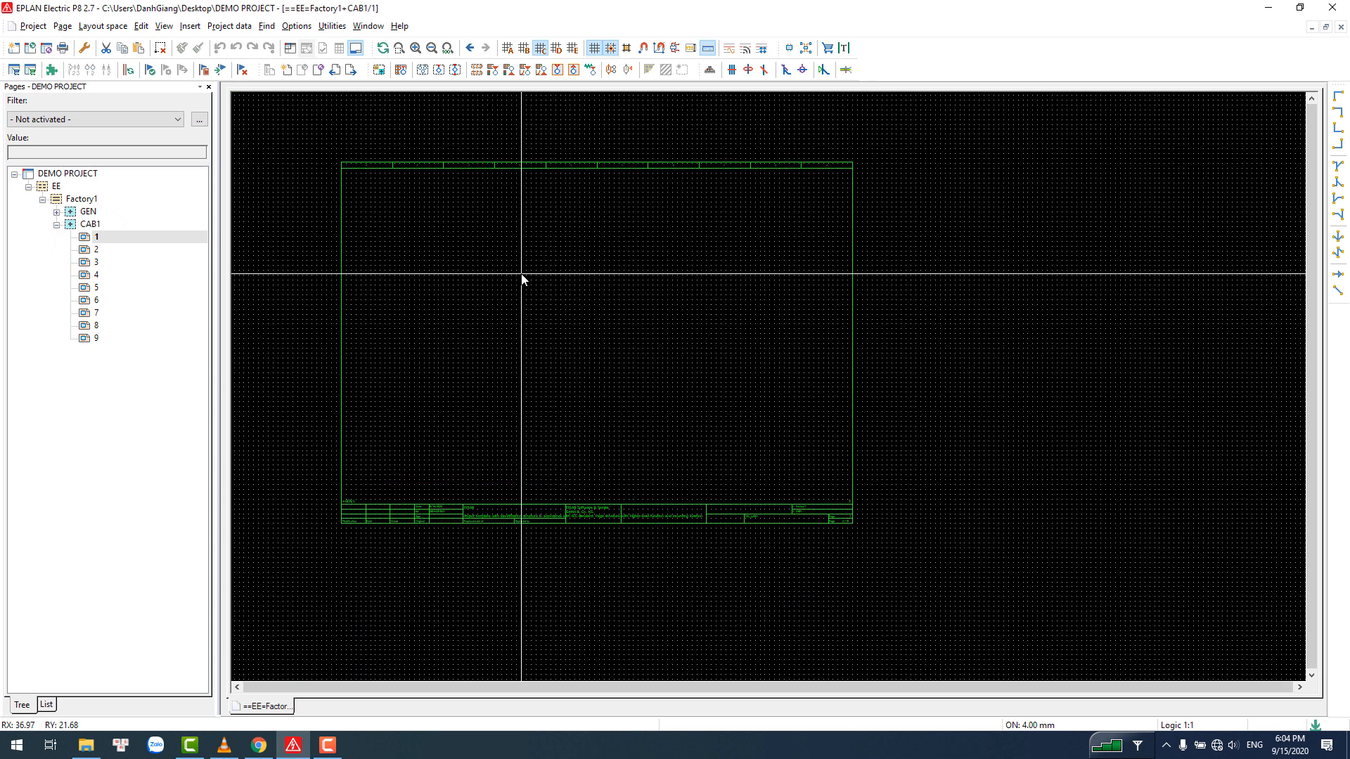